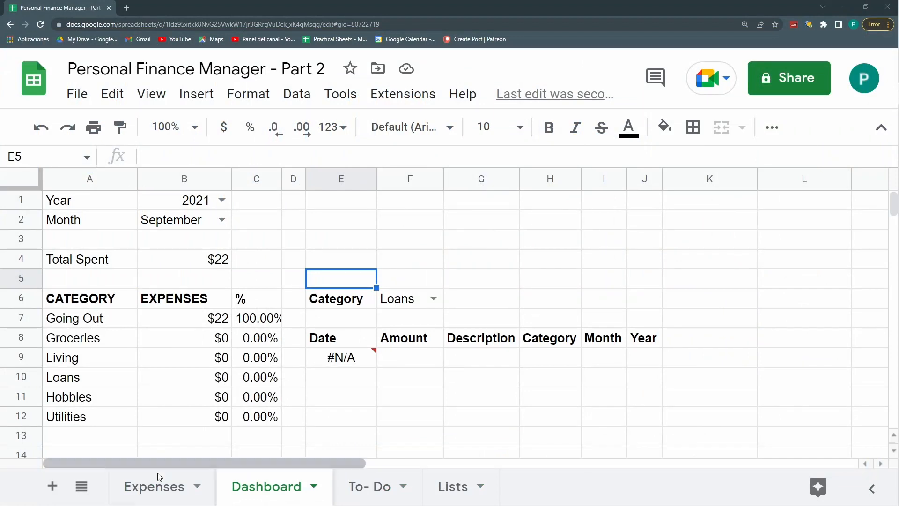
Step: Review the Date, Amount and Description columns on the Expenses sheet, using the row 5 entry as the example
left_click(153, 484)
left_click(216, 302)
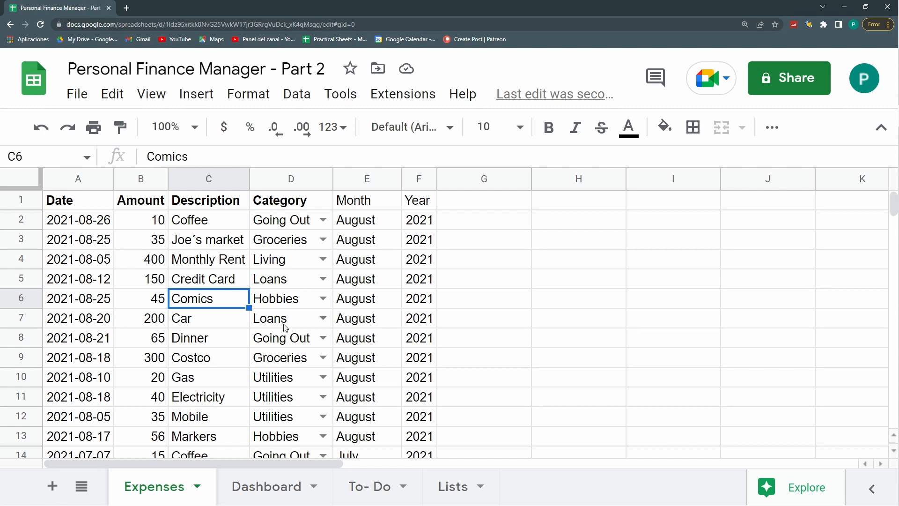
left_click(95, 288)
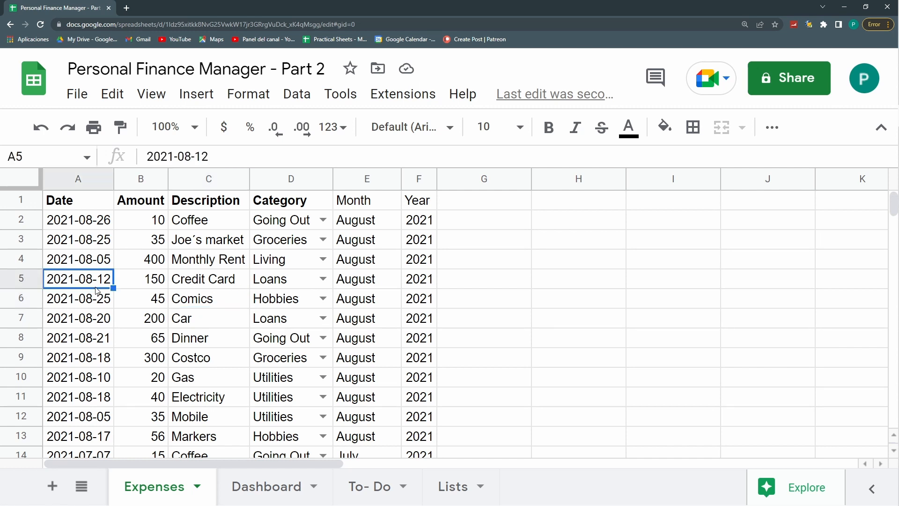
left_click(137, 286)
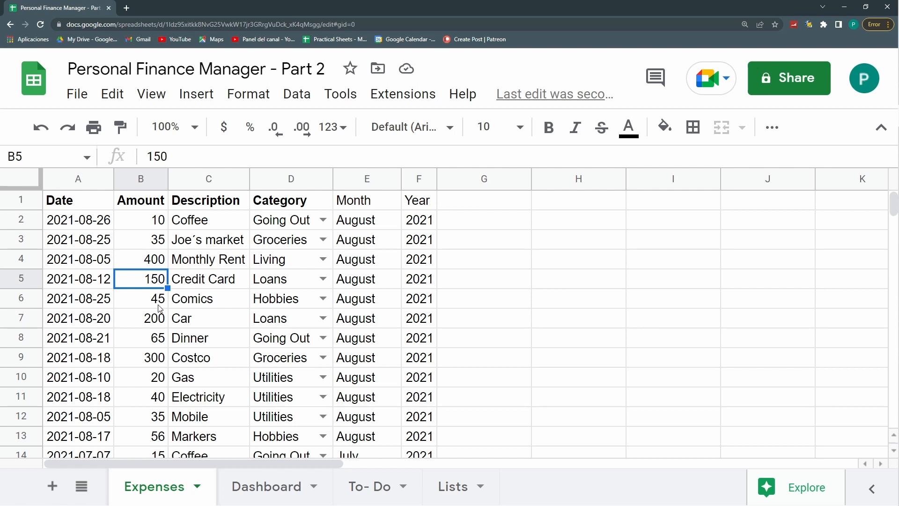
left_click(227, 285)
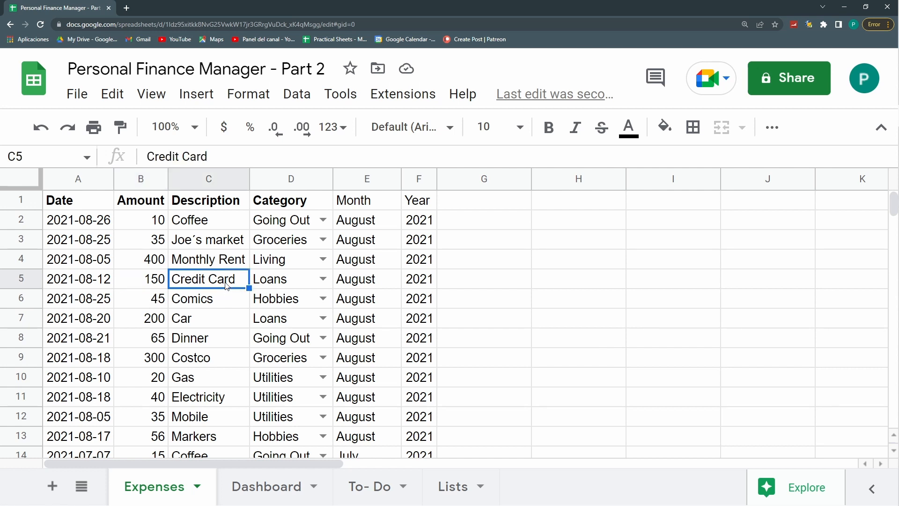
Step: Examine the category options available in cell D5 and the Categories list on the Lists sheet
left_click(275, 283)
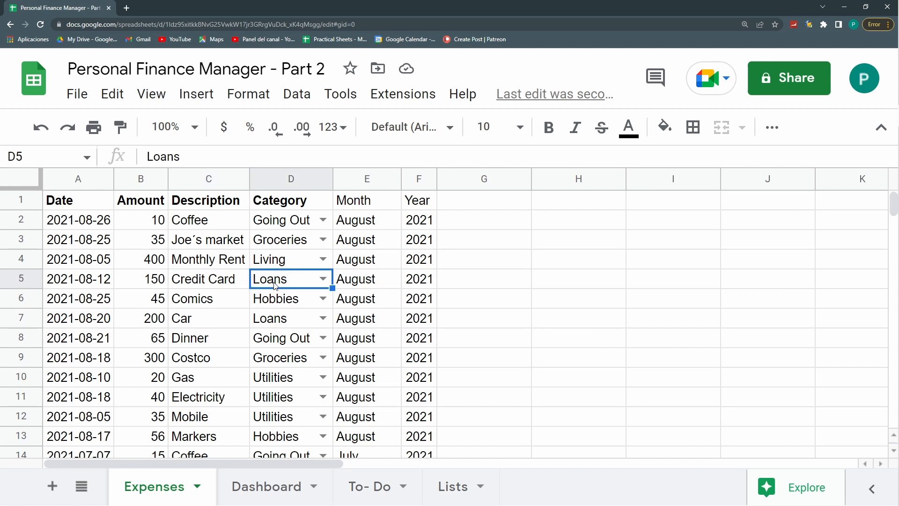
left_click(323, 280)
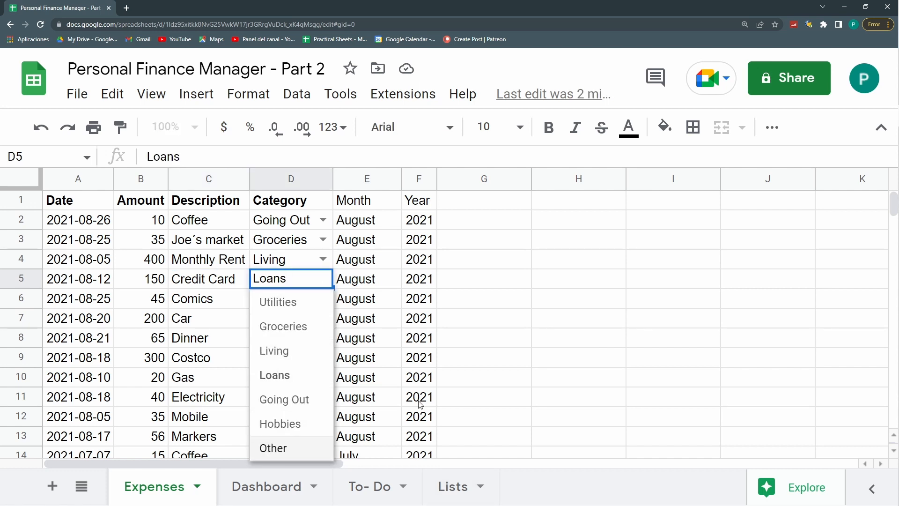
left_click(445, 482)
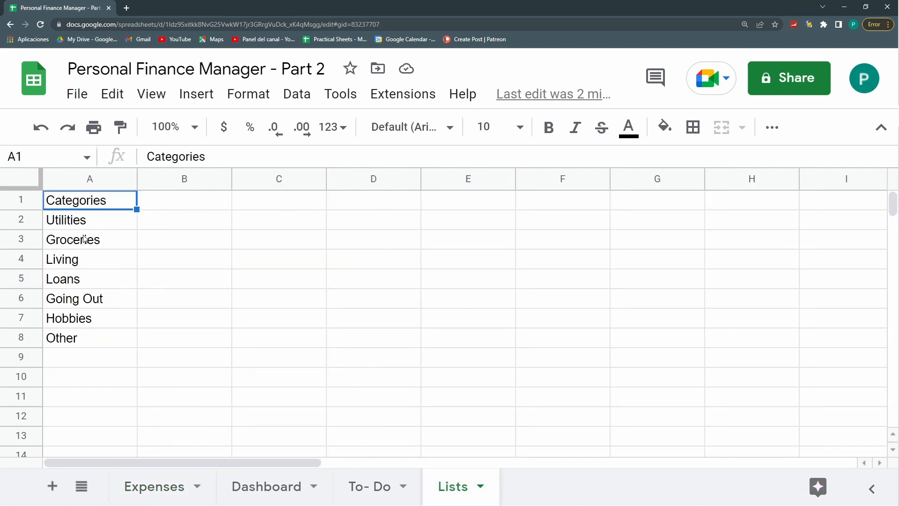
left_click(104, 357)
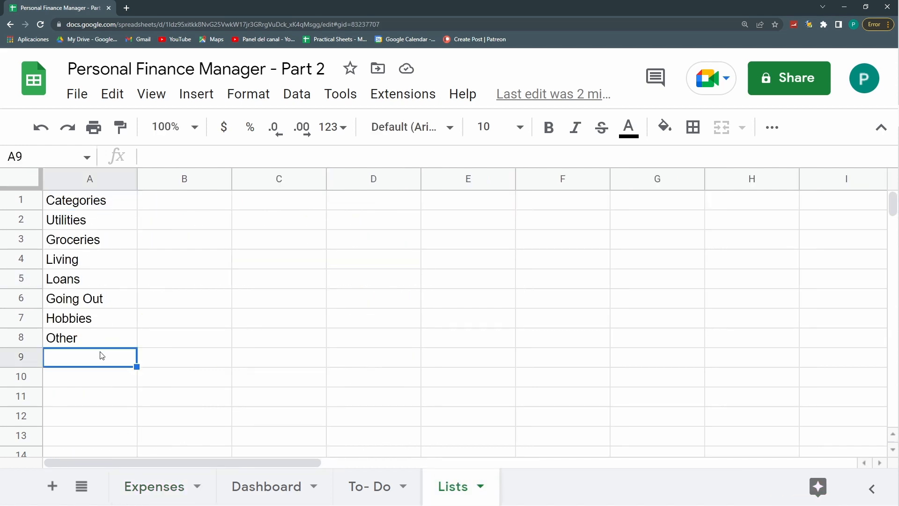
Step: Inspect the Month and Year columns on the Expenses sheet, including the formulas in E2 and F2
left_click(173, 476)
left_click_drag(358, 239, 358, 255)
left_click(355, 200)
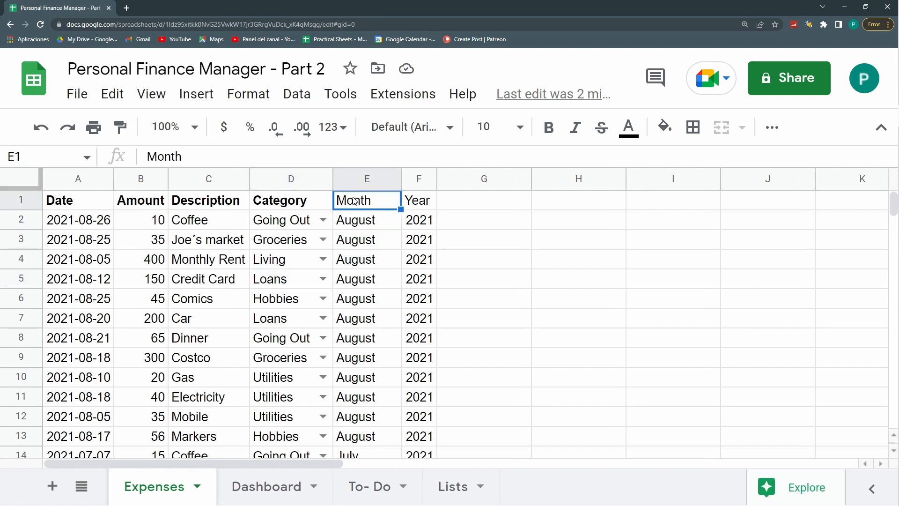
left_click(363, 218)
left_click(413, 223)
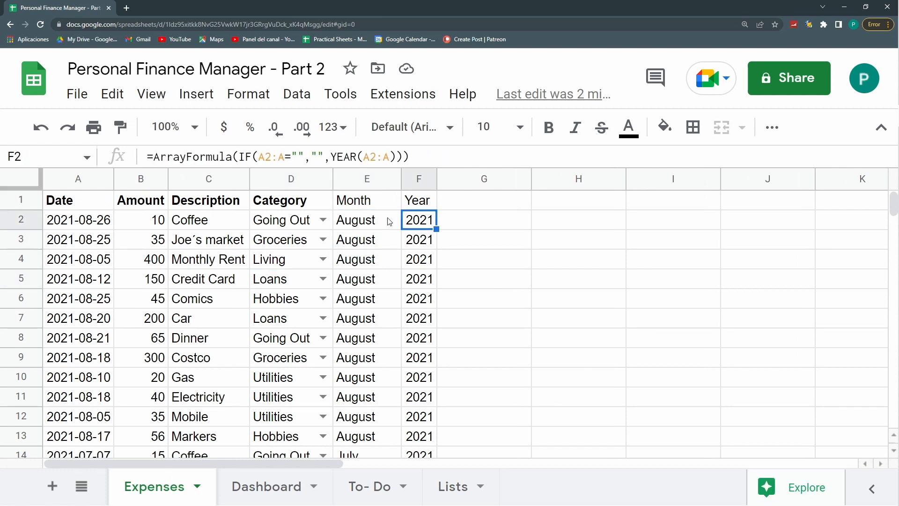
key("Down")
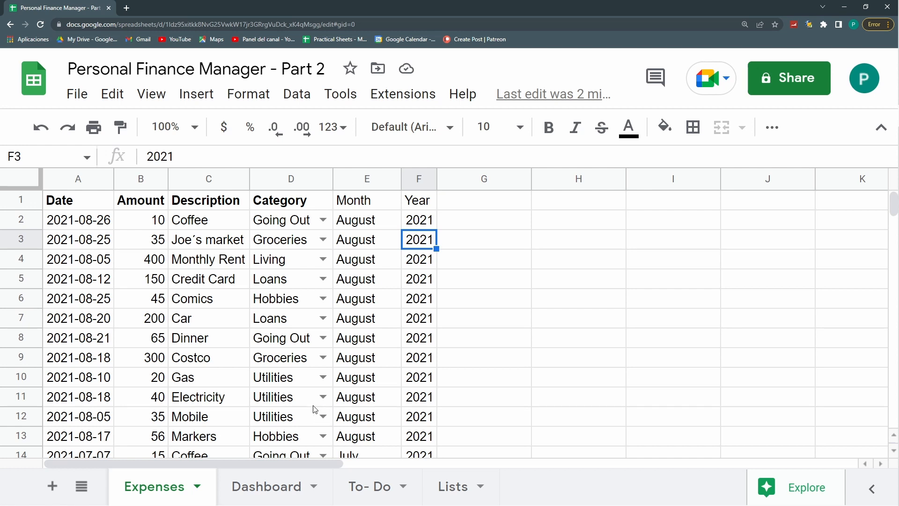
Step: On the Dashboard sheet, check the year options and set the month in B2 to August
left_click(288, 499)
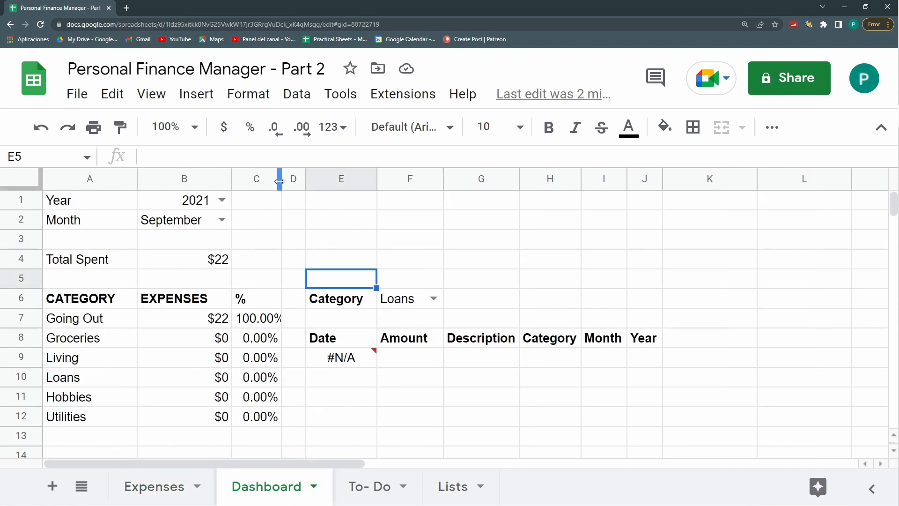
left_click(223, 210)
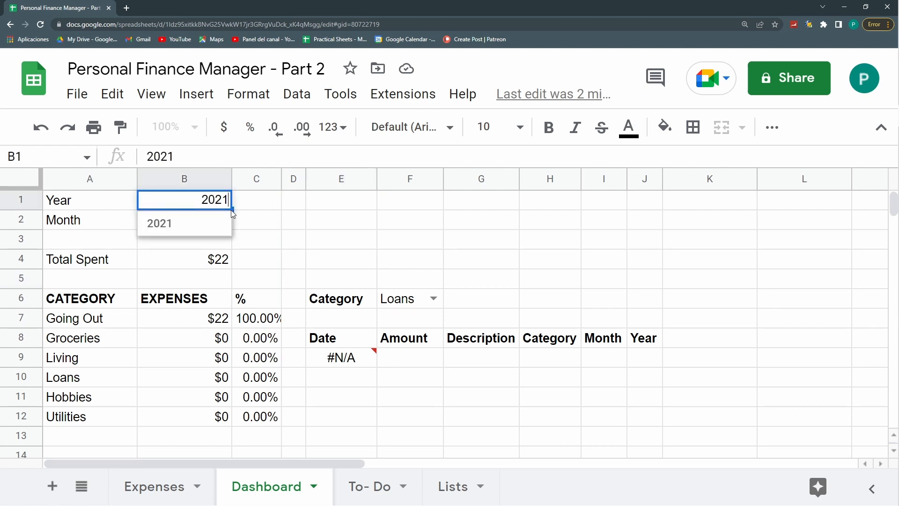
left_click(236, 216)
left_click(224, 213)
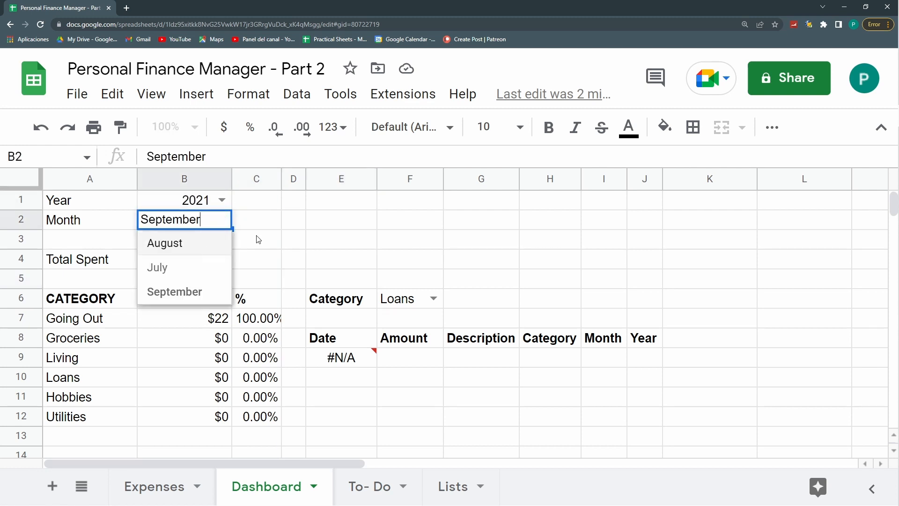
left_click(221, 248)
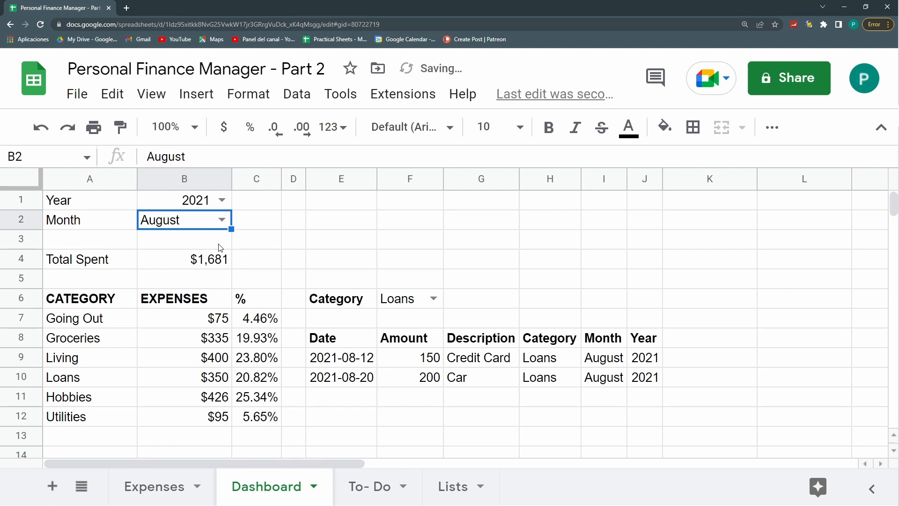
Step: Examine the Total Spent formula in B4 and the category, expenses and percentage table in A6:C12
left_click(208, 260)
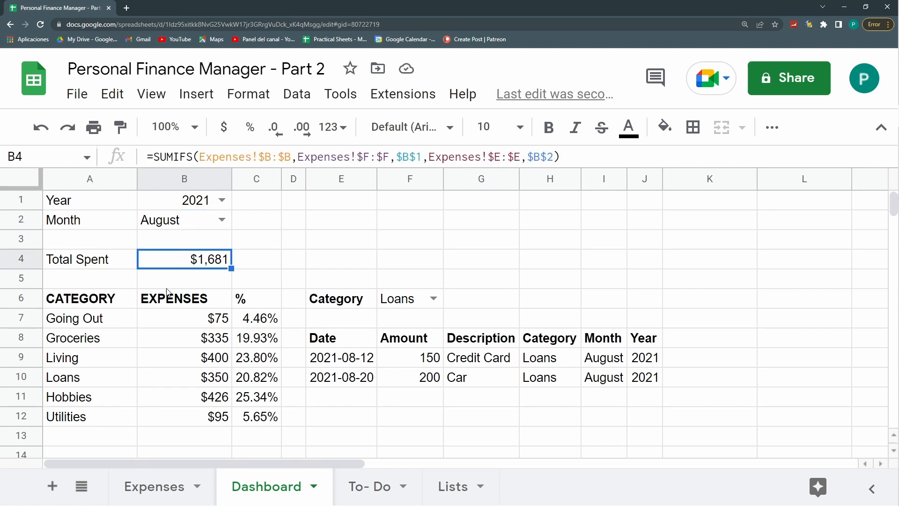
left_click_drag(107, 302, 262, 375)
left_click(128, 302)
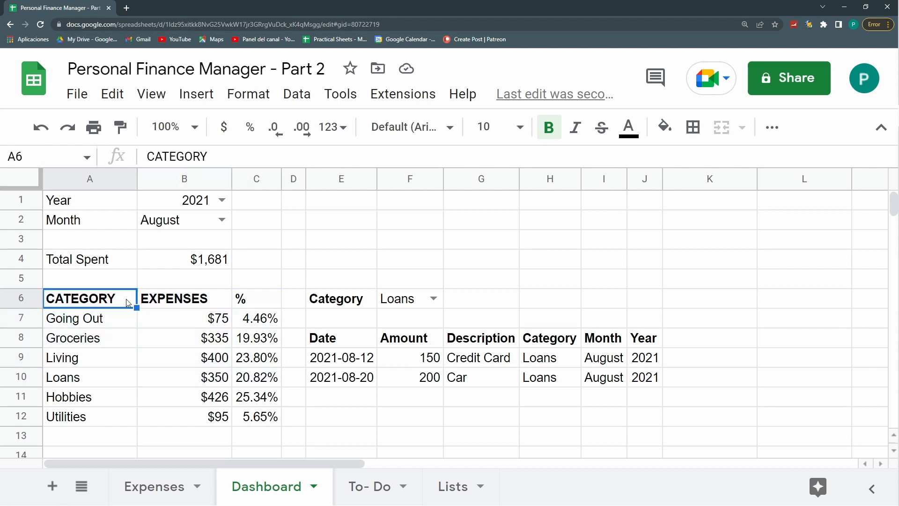
left_click_drag(127, 302, 184, 410)
left_click_drag(247, 304, 257, 415)
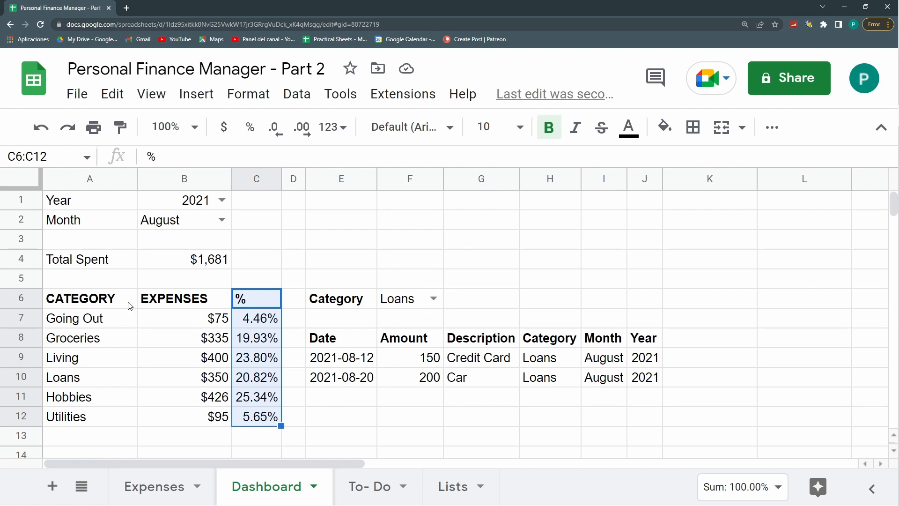
left_click_drag(101, 326, 143, 417)
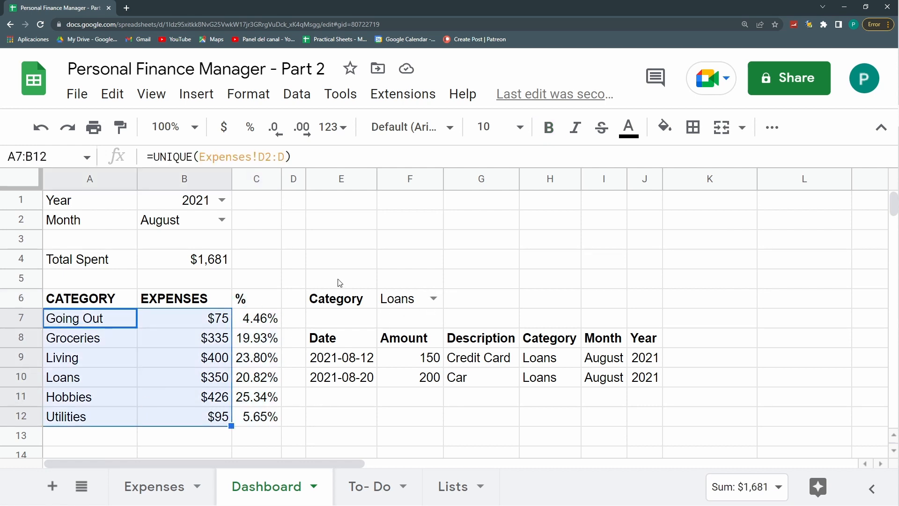
Step: Set the Dashboard category filter in F6 to Going Out and review the filtered expense rows
double_click(409, 298)
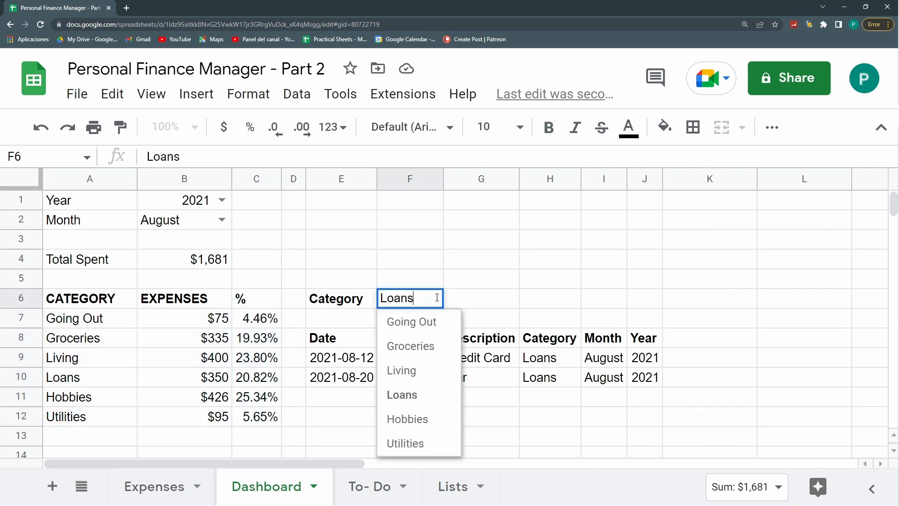
left_click(418, 323)
left_click_drag(349, 368, 639, 389)
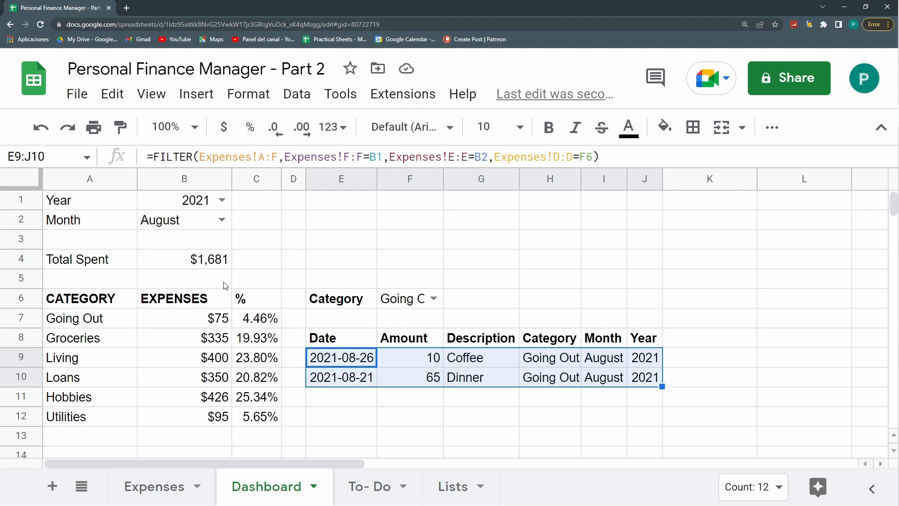
Step: Check the Groceries and Living expense totals, and filter the expense details by the Living category
left_click(207, 342)
left_click(211, 357)
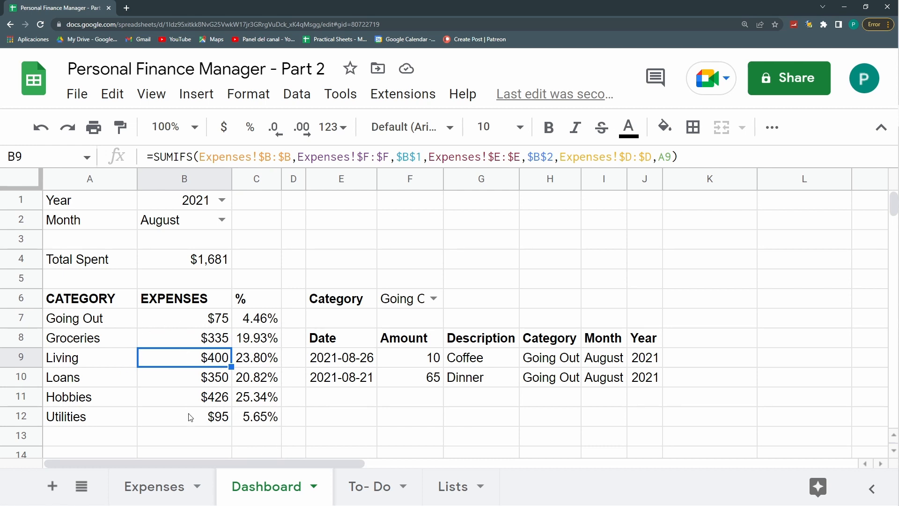
left_click(434, 299)
left_click(426, 374)
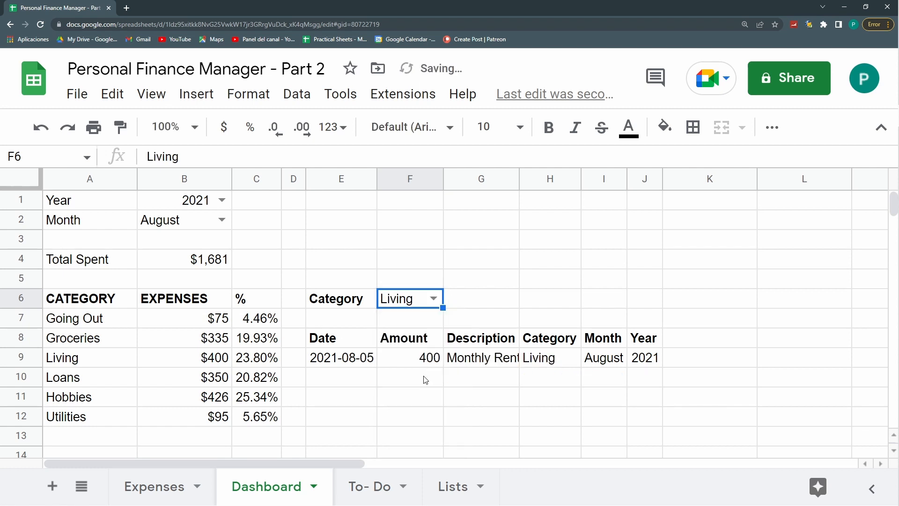
left_click_drag(354, 367, 585, 363)
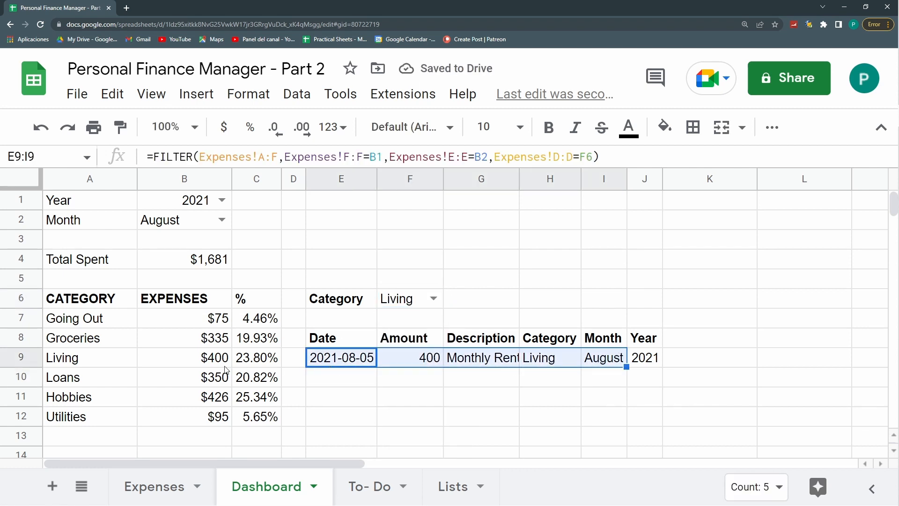
Step: Check the Hobbies expense total, set the category filter to Hobbies and review its list of expenses
left_click(214, 400)
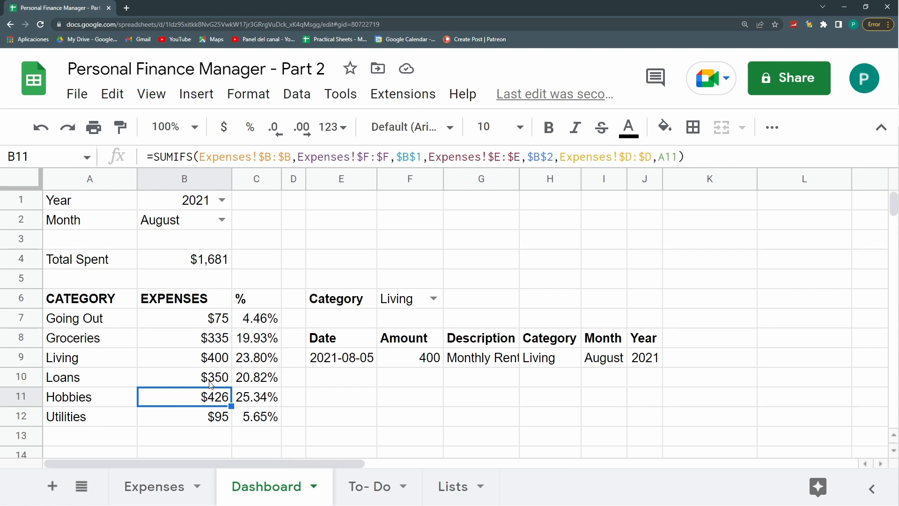
left_click(406, 299)
left_click(433, 298)
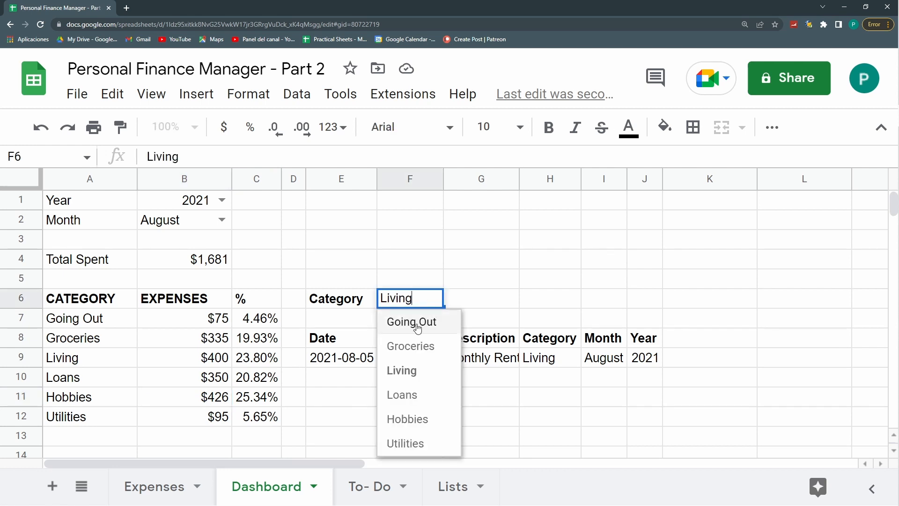
left_click(402, 418)
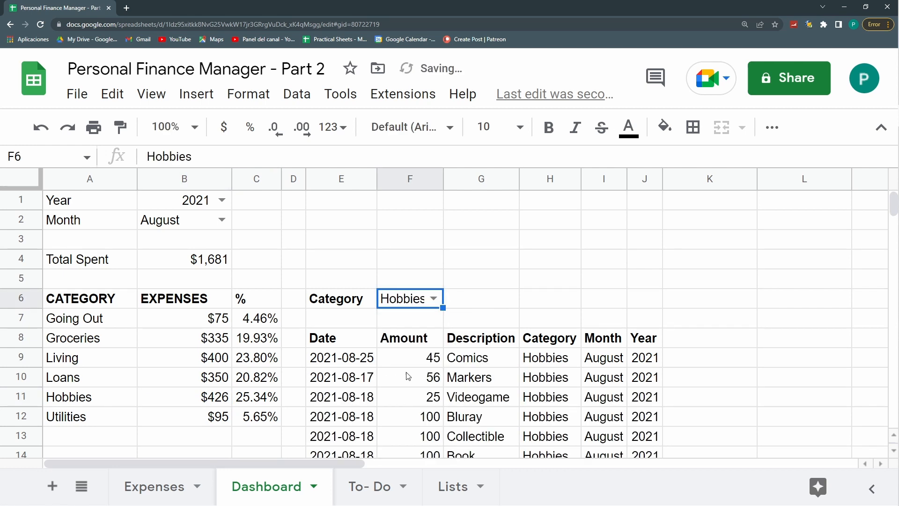
scroll(408, 375, "down", 2)
left_click_drag(342, 279, 604, 358)
scroll(585, 368, "up", 2)
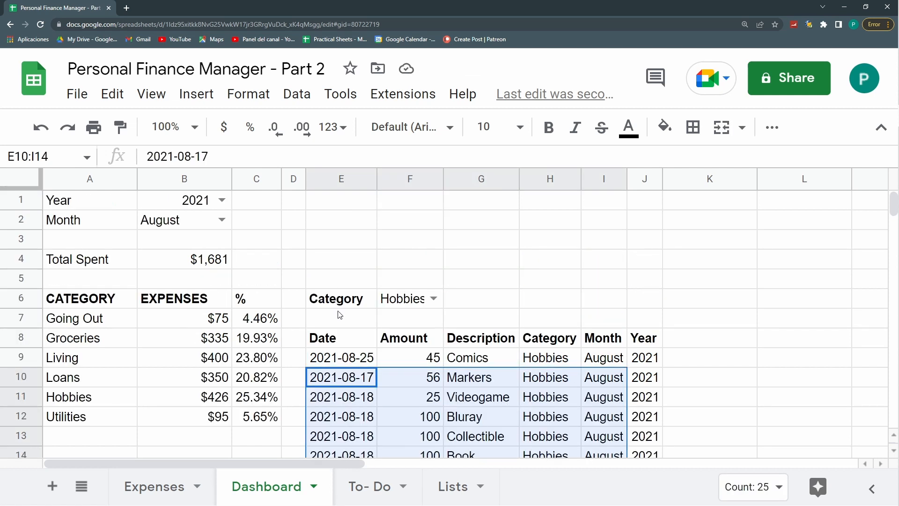
Step: Set the Dashboard month to September and try the category filter with Loans, ending on Utilities
left_click(343, 326)
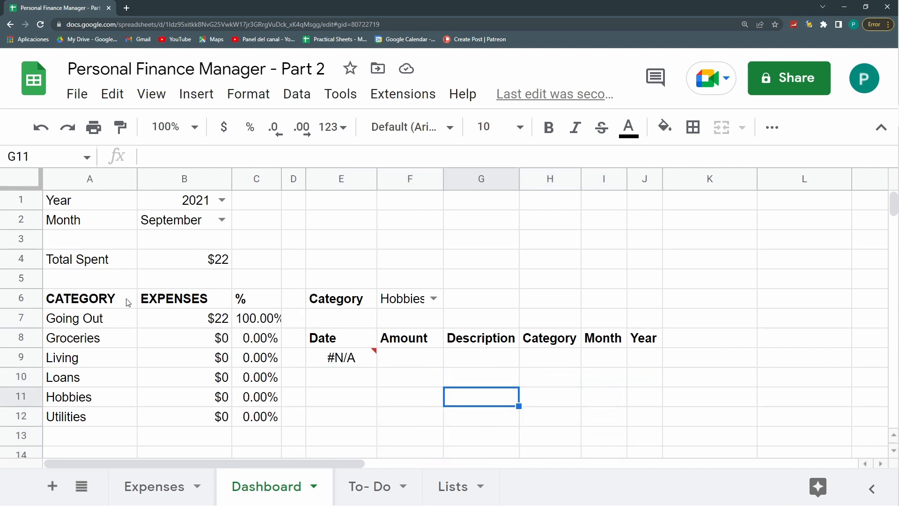
left_click(125, 329)
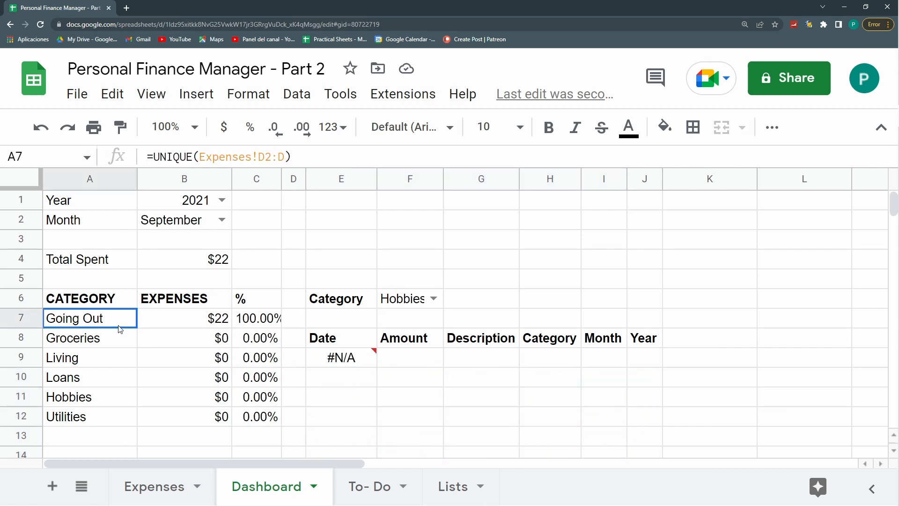
left_click(428, 302)
left_click(429, 398)
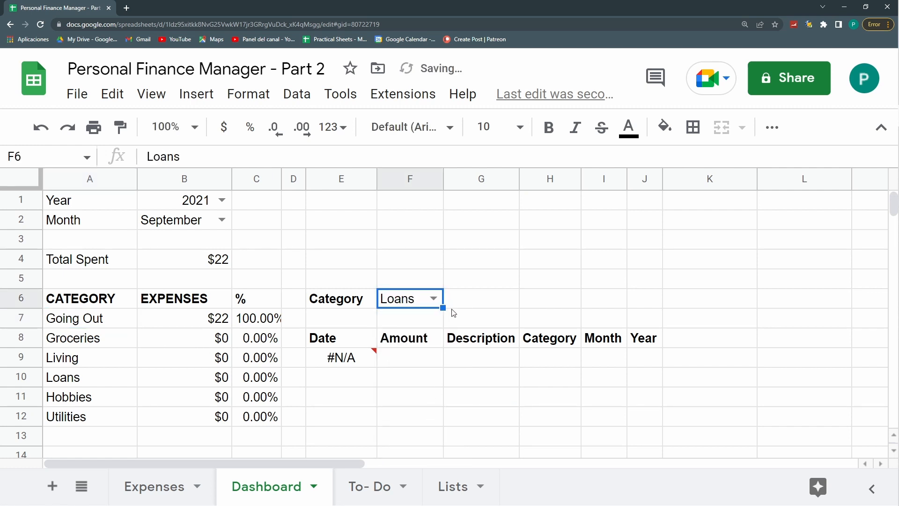
left_click(437, 302)
left_click(432, 437)
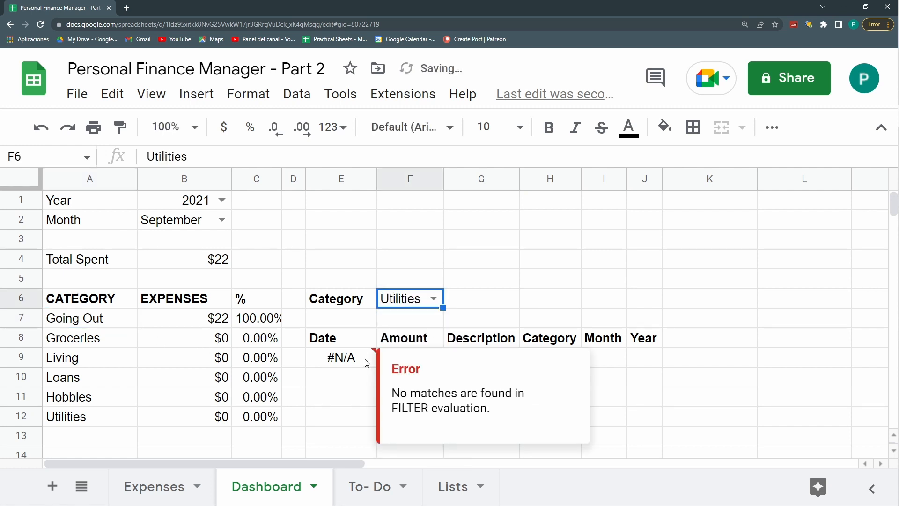
Step: Wrap the FILTER formula in E9 in IFERROR, with an empty string "" as the fallback value
left_click(372, 359)
left_click_drag(367, 358, 649, 437)
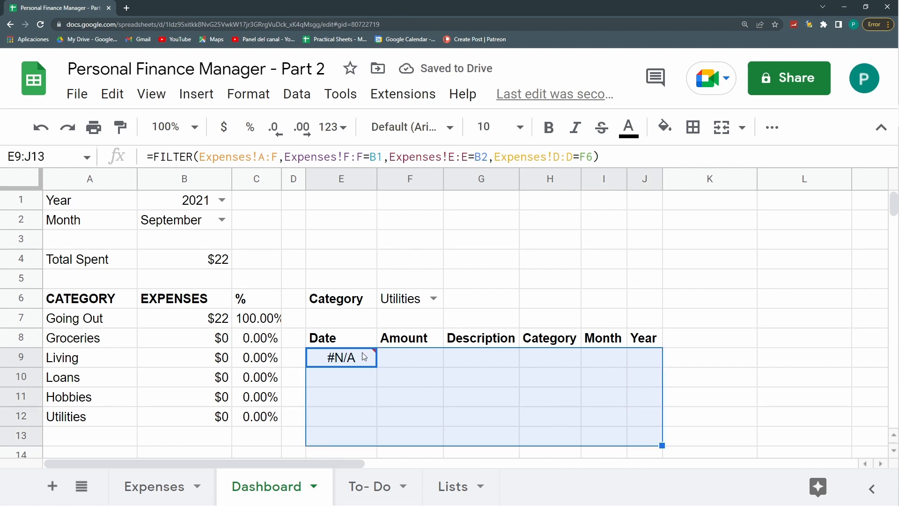
left_click(346, 362)
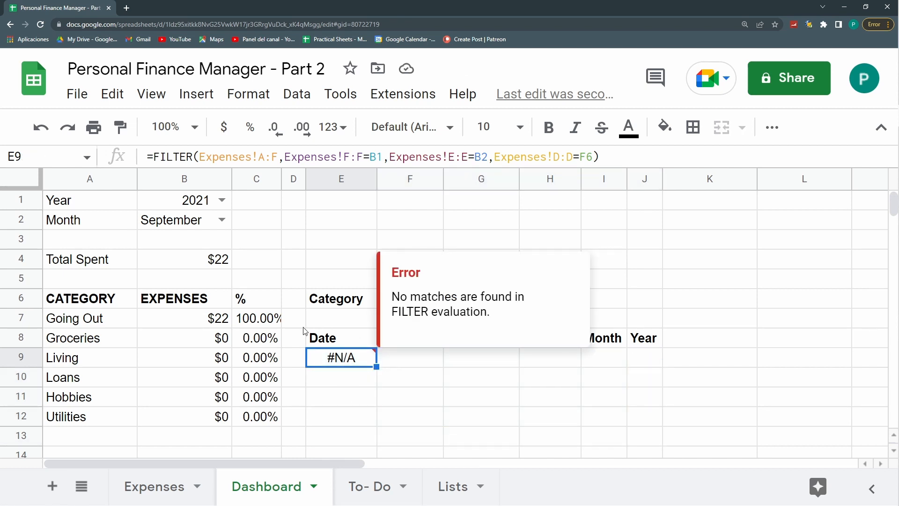
left_click(154, 157)
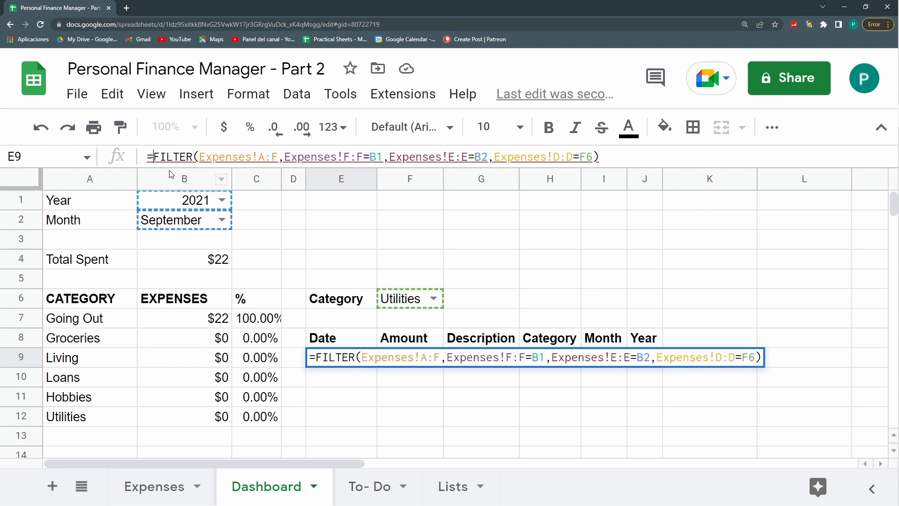
type("IFERR")
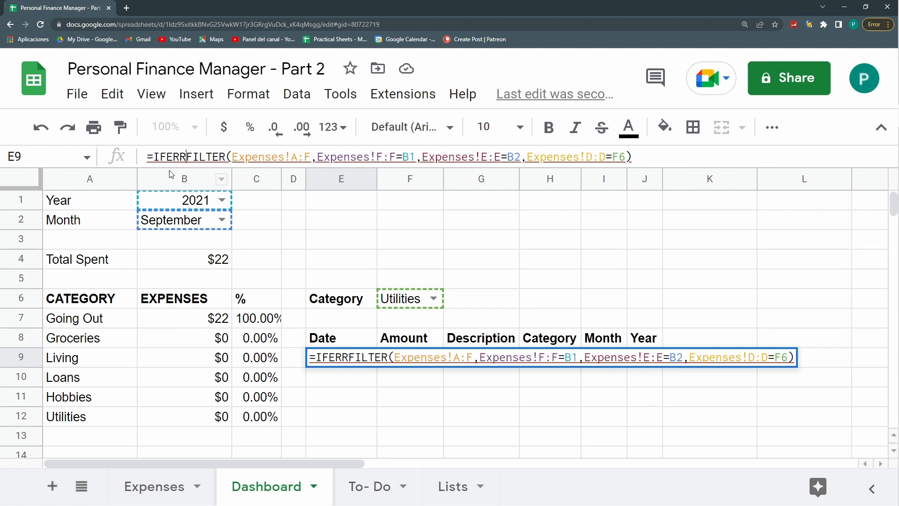
type("OR(")
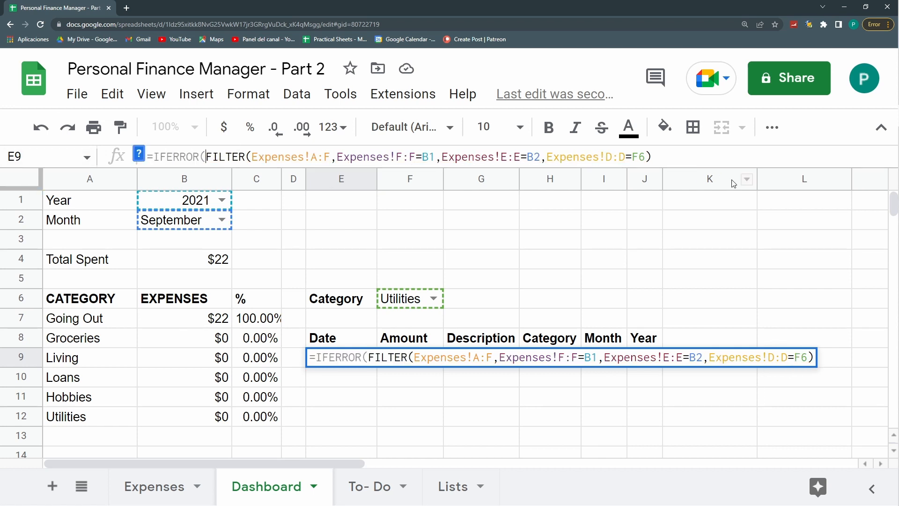
key("shift+End")
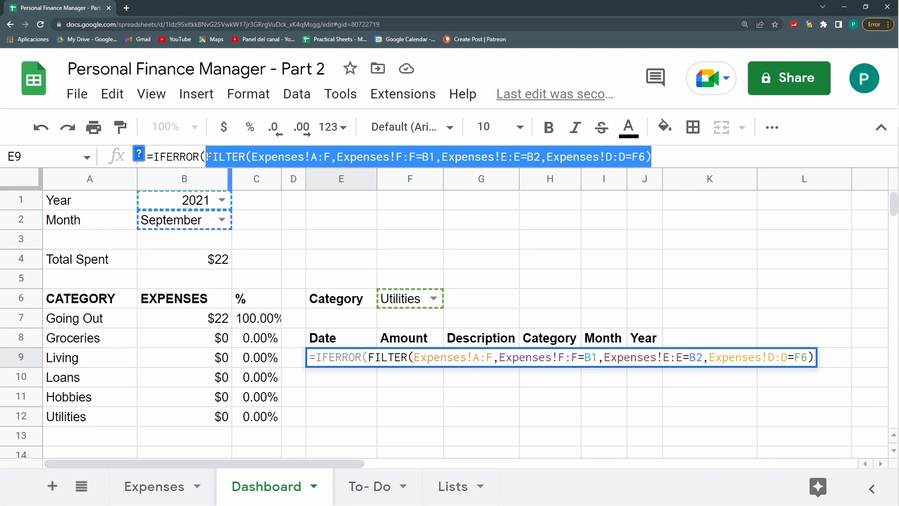
left_click(673, 156)
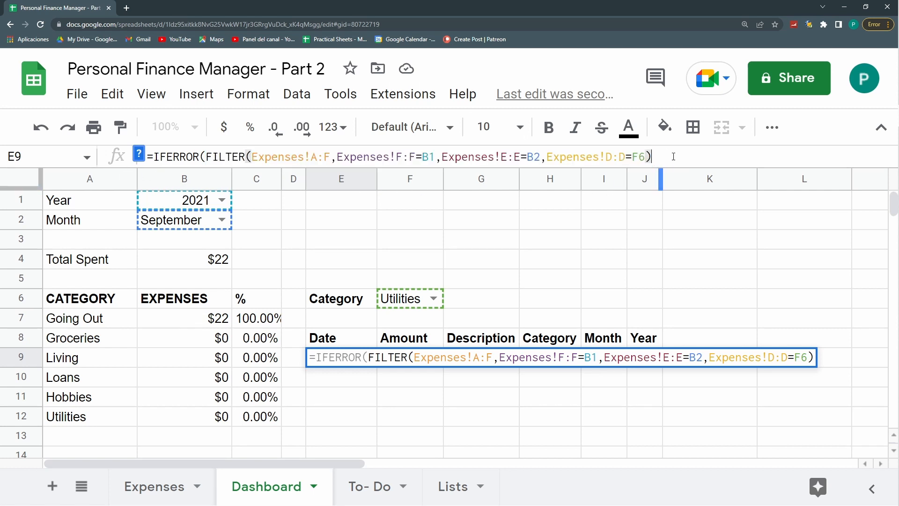
type(";")
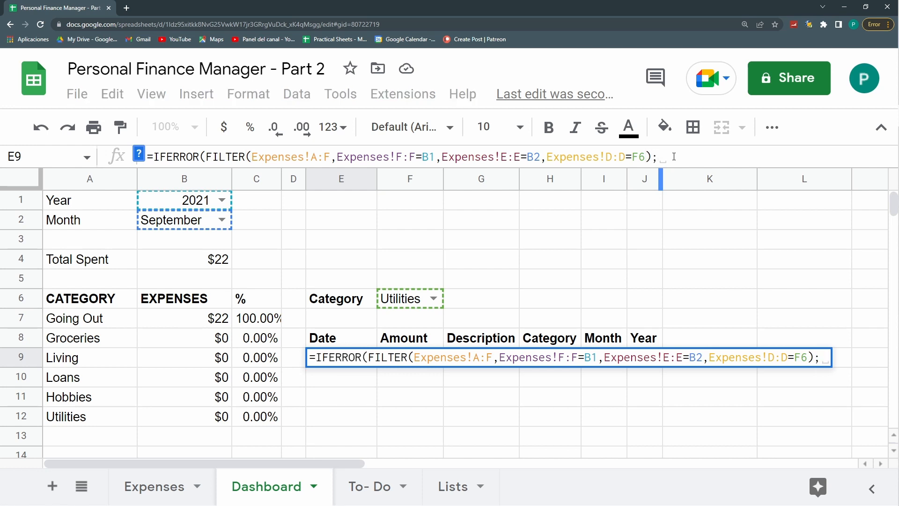
type("\"")
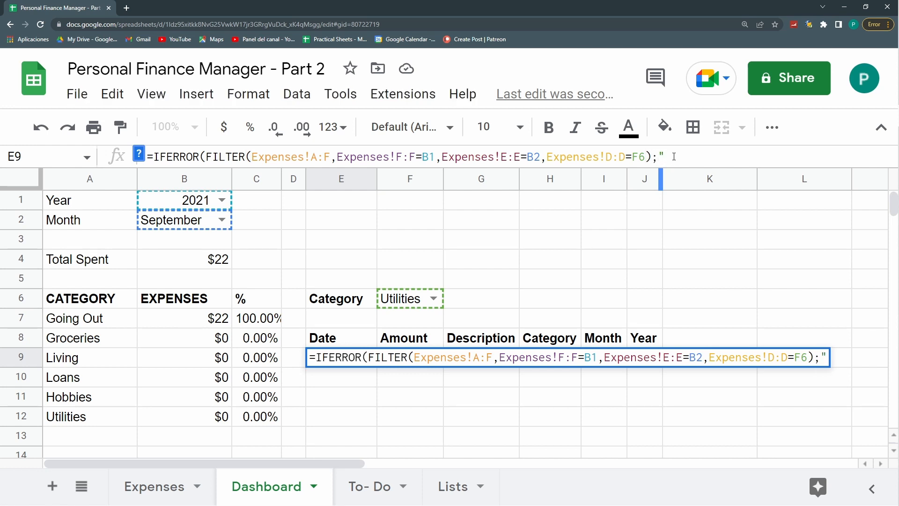
type("\"")
key("Return")
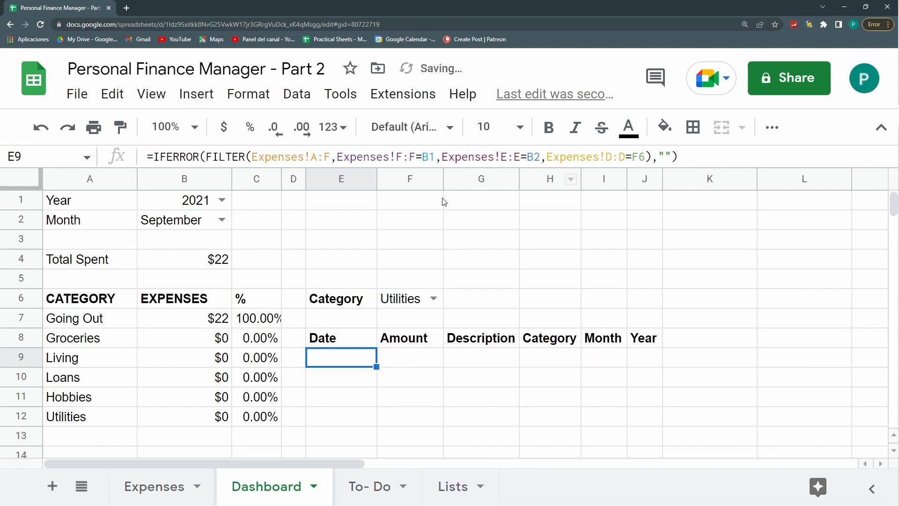
Step: Test the corrected formula by setting the category filter in F6 to Living, then to Going Out, and check the resulting rows
left_click(434, 298)
left_click(404, 370)
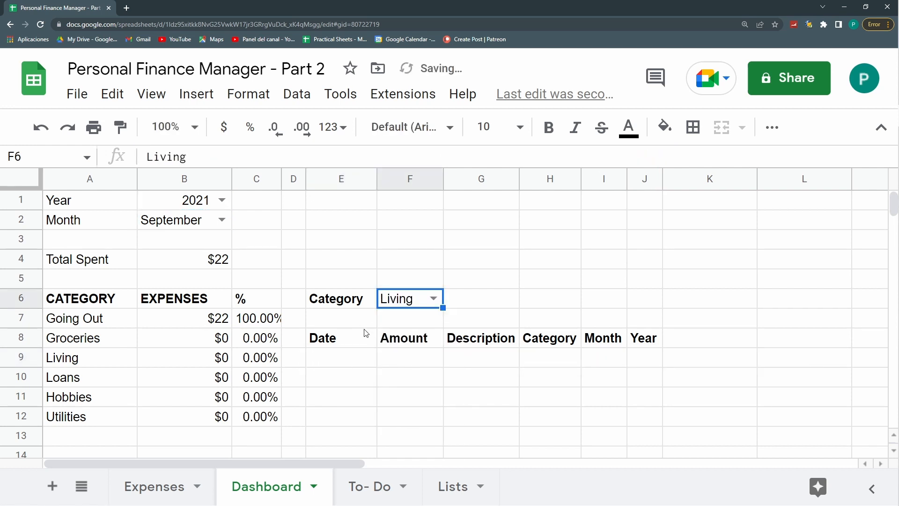
left_click(431, 300)
left_click(426, 322)
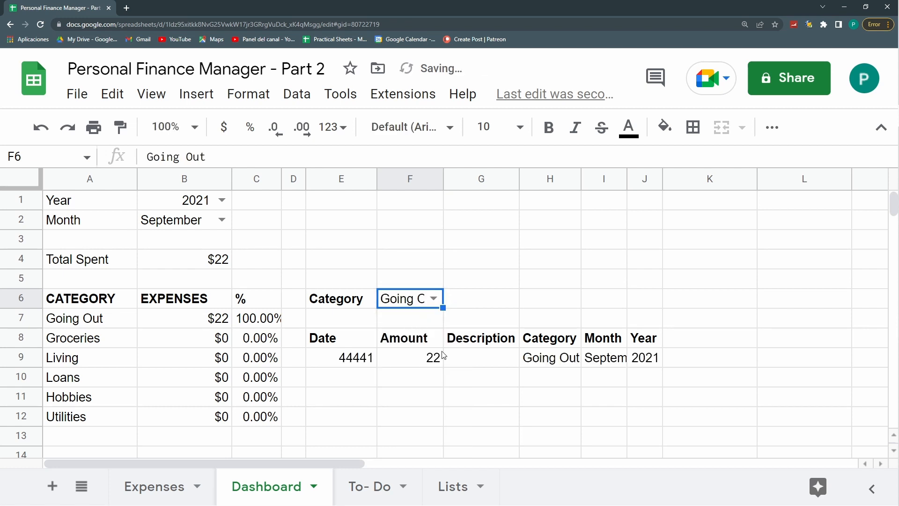
left_click_drag(346, 358, 626, 359)
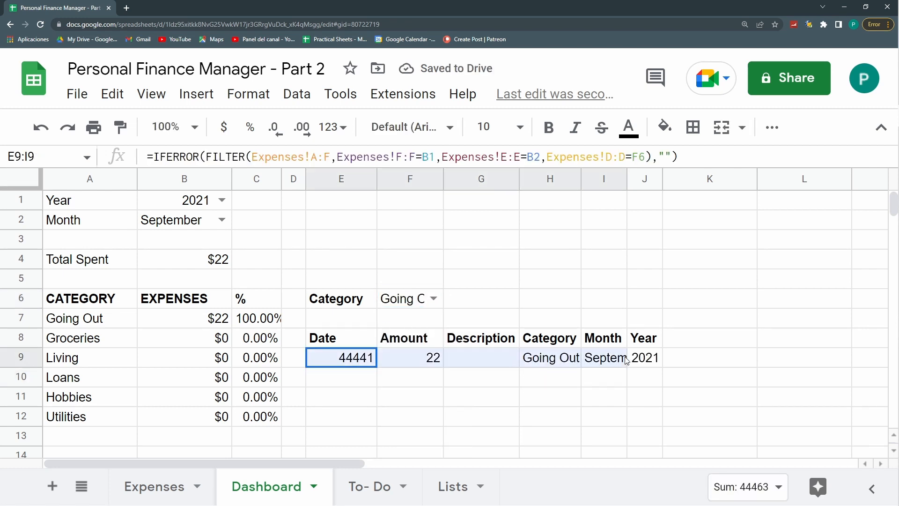
Step: Format the Date cells E9:E20 as dates and widen the Month column I to fit its contents
left_click(356, 358)
scroll(363, 358, "down", 3)
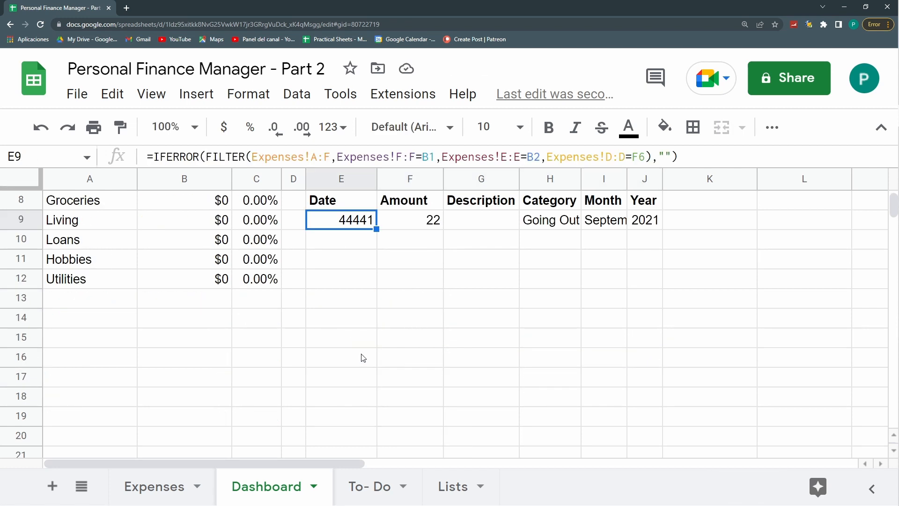
left_click(351, 441, "shift")
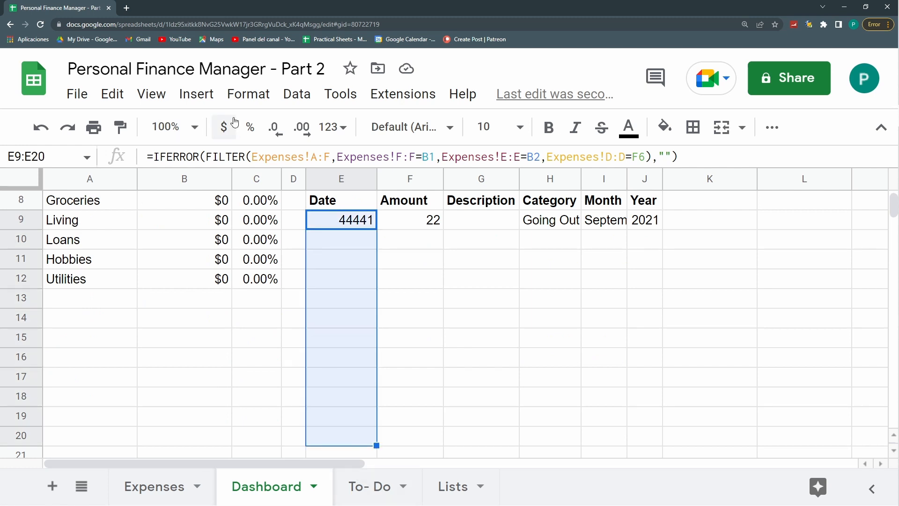
left_click(240, 96)
mouse_move(275, 181)
left_click(603, 461)
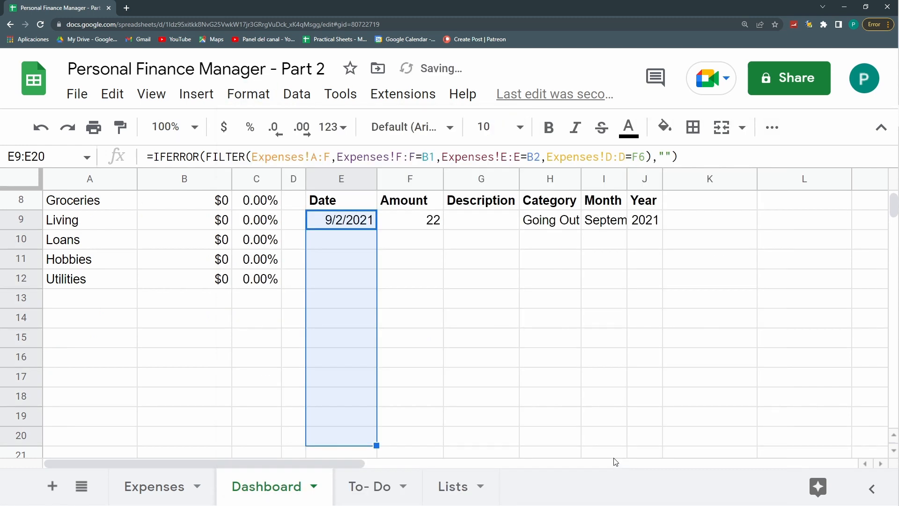
scroll(354, 402, "up", 3)
left_click(355, 402)
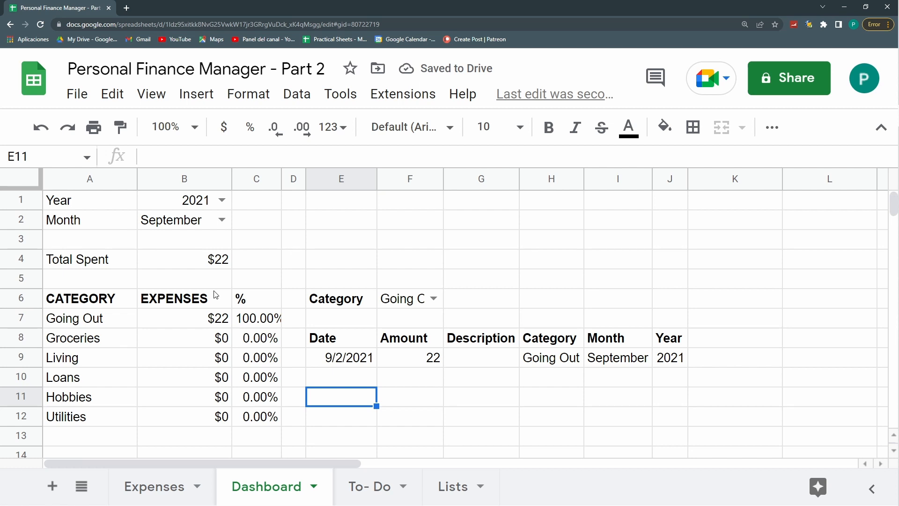
Step: Set the Dashboard month in B2 to July and review the expenses per category
left_click_drag(110, 323, 263, 416)
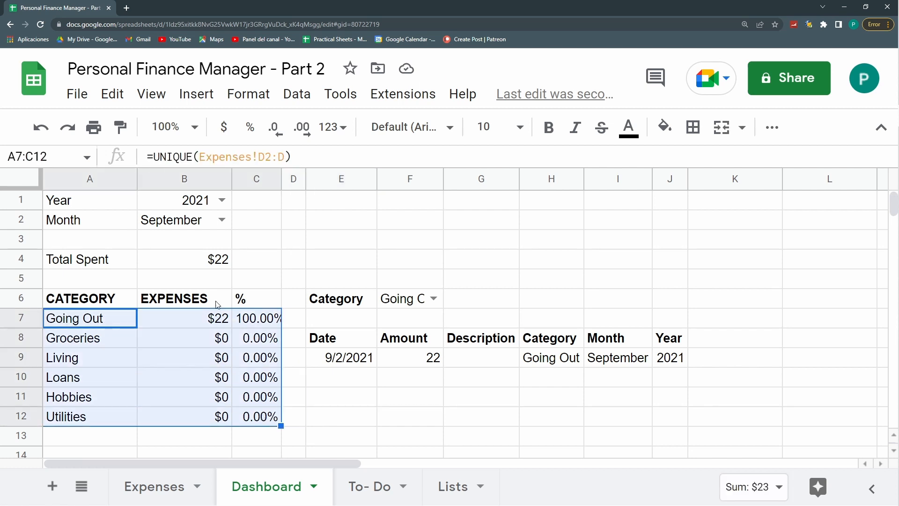
left_click(222, 220)
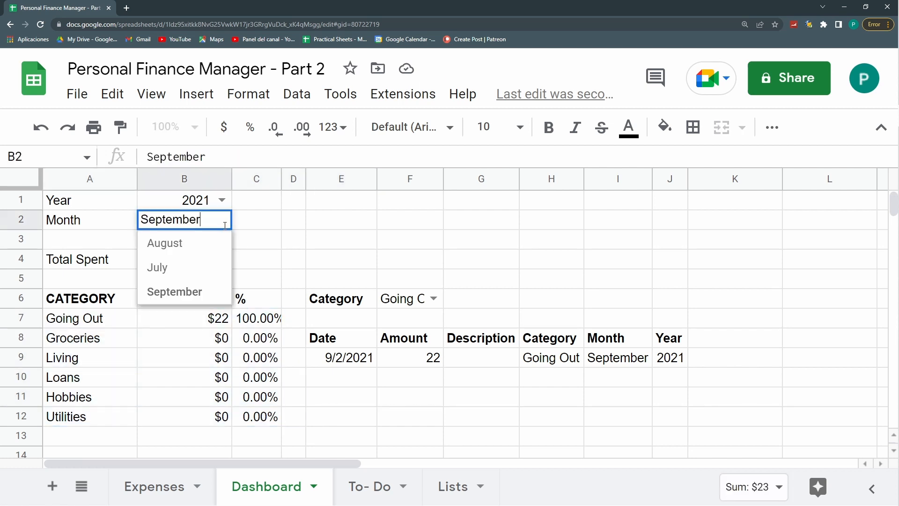
left_click(199, 265)
left_click(192, 361)
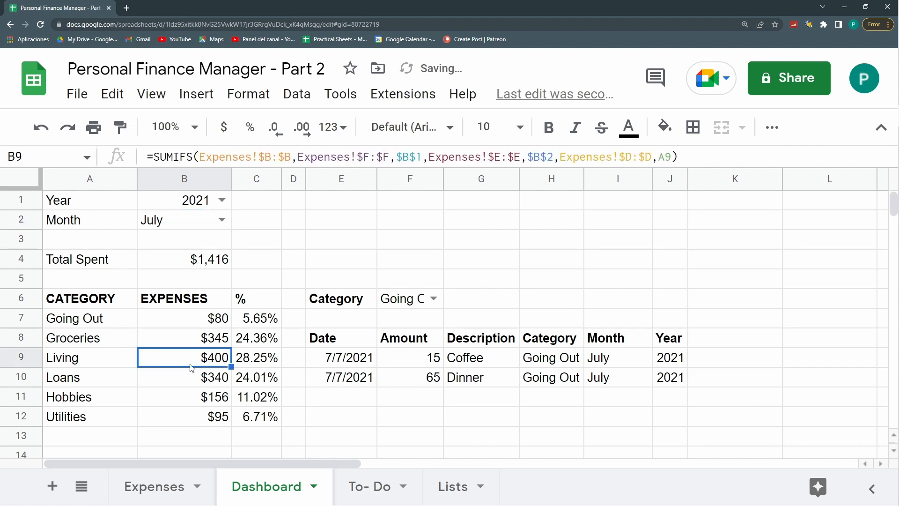
Step: Set the category filter to Groceries and compare its expense rows and amounts with the Groceries line in the category table
left_click(122, 339)
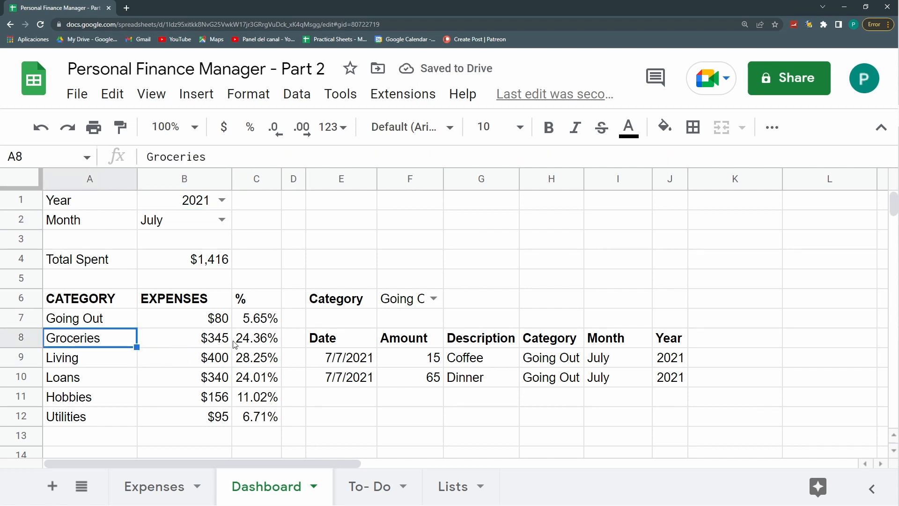
left_click(434, 298)
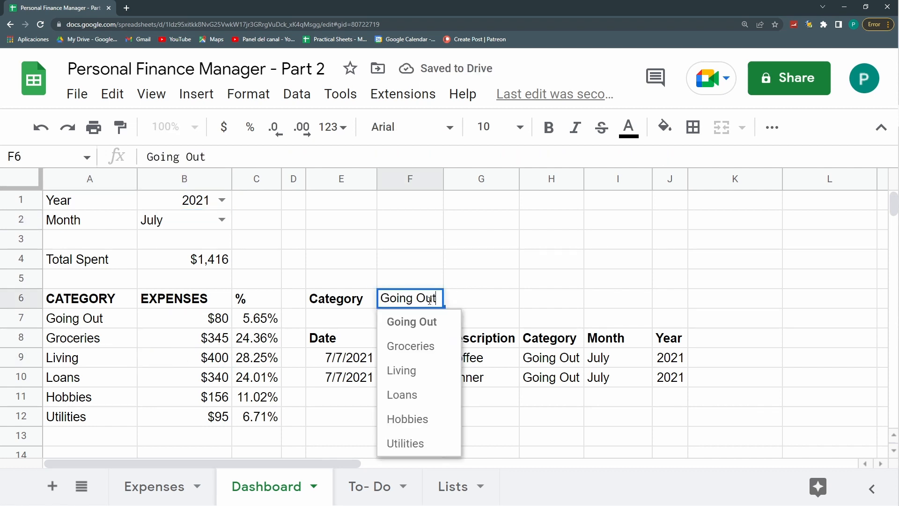
left_click(420, 348)
left_click_drag(352, 361, 679, 377)
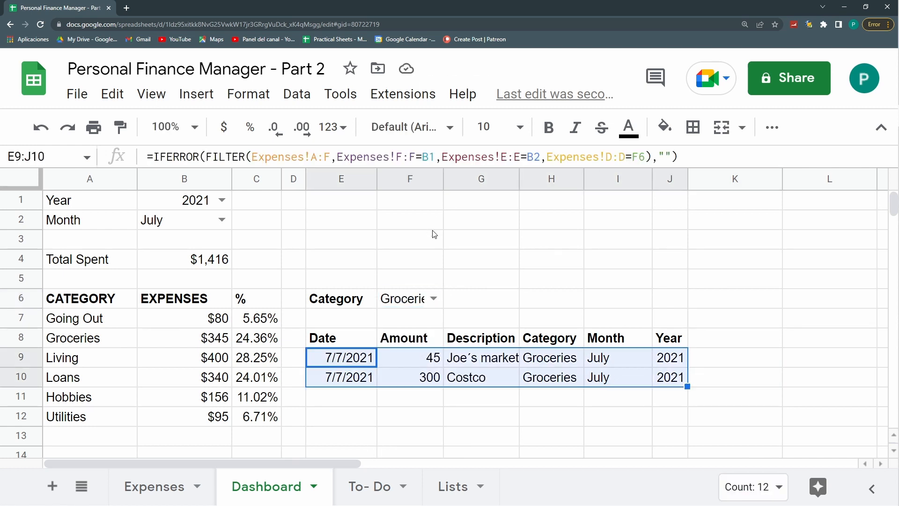
left_click_drag(409, 359, 407, 380)
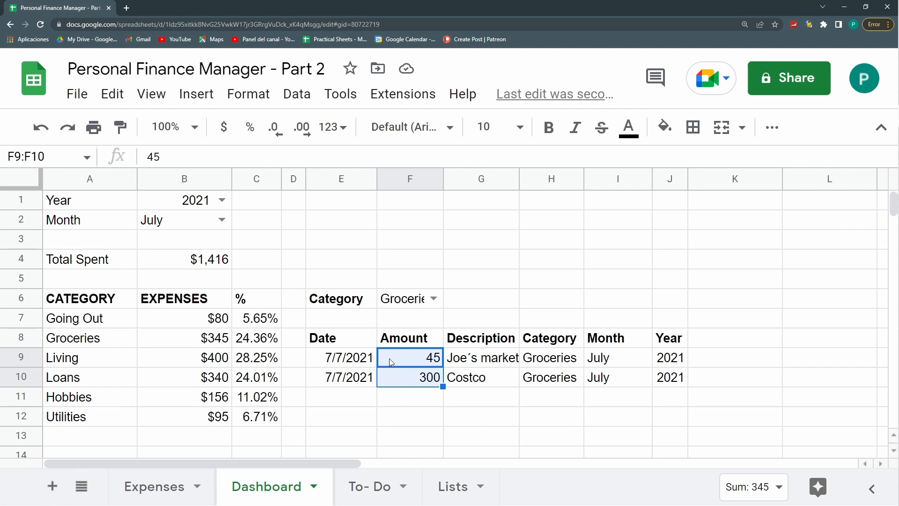
left_click_drag(352, 396, 664, 392)
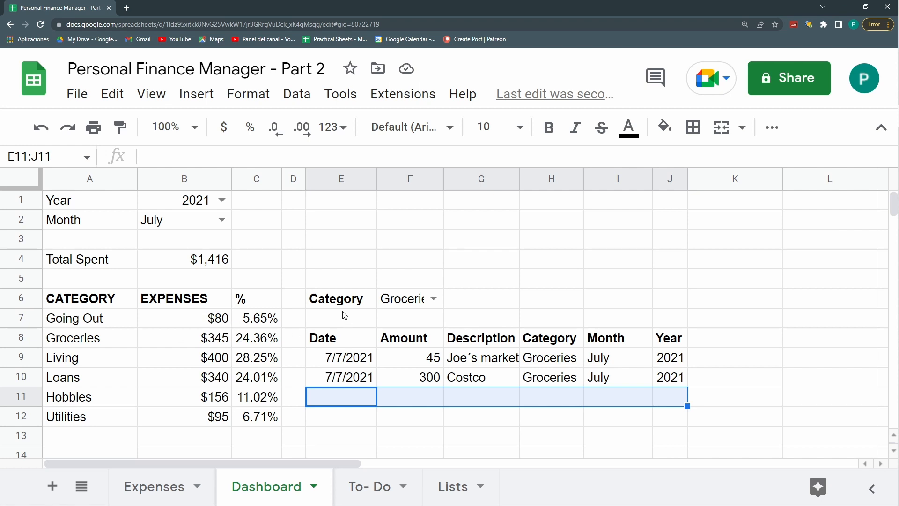
left_click_drag(79, 349, 265, 340)
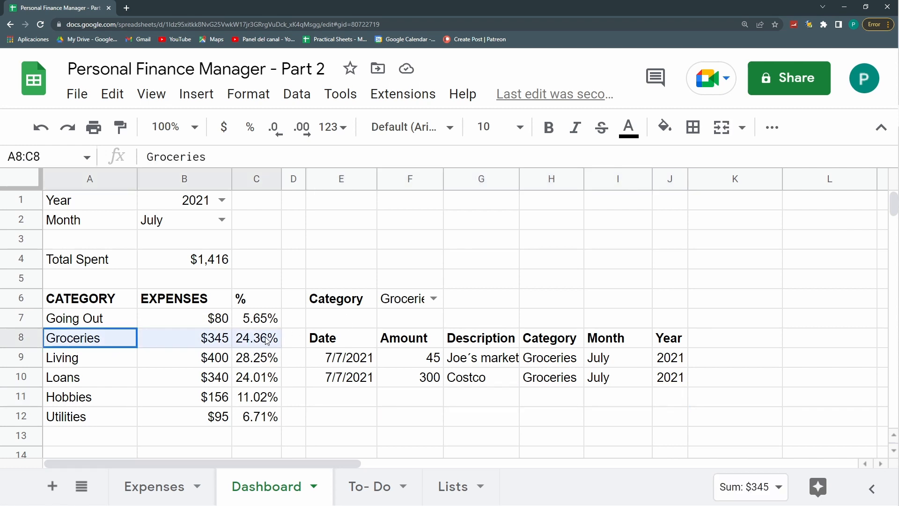
Step: Set the category filter in F6 to Loans and check the Loans line in the category table
double_click(415, 299)
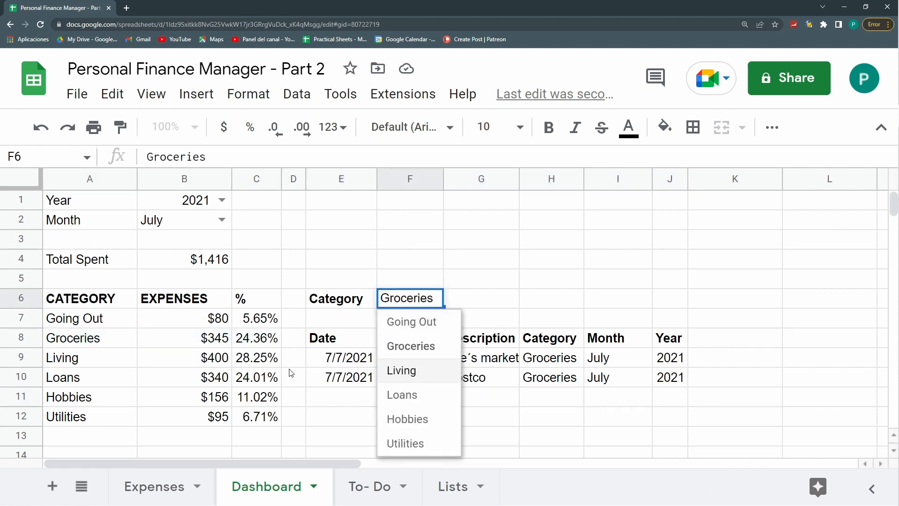
left_click(325, 364)
left_click(442, 302)
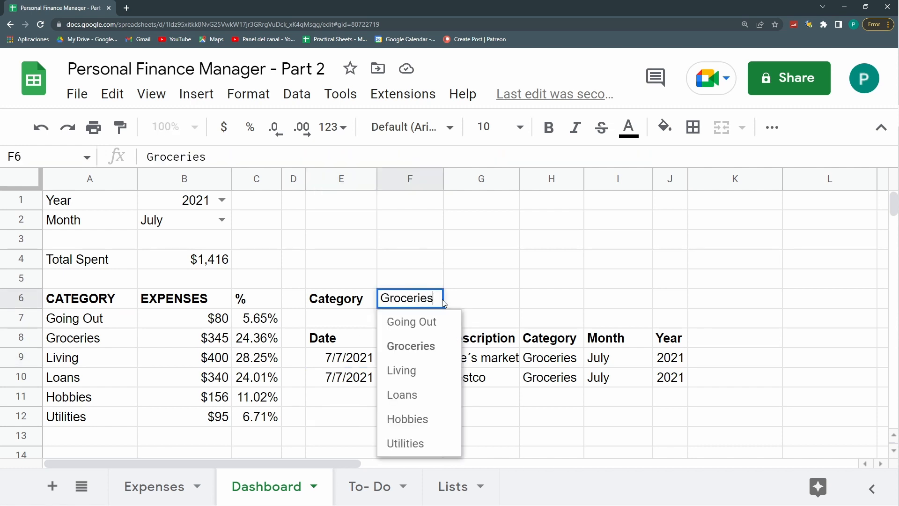
left_click(405, 393)
left_click(104, 378)
left_click_drag(104, 378, 262, 382)
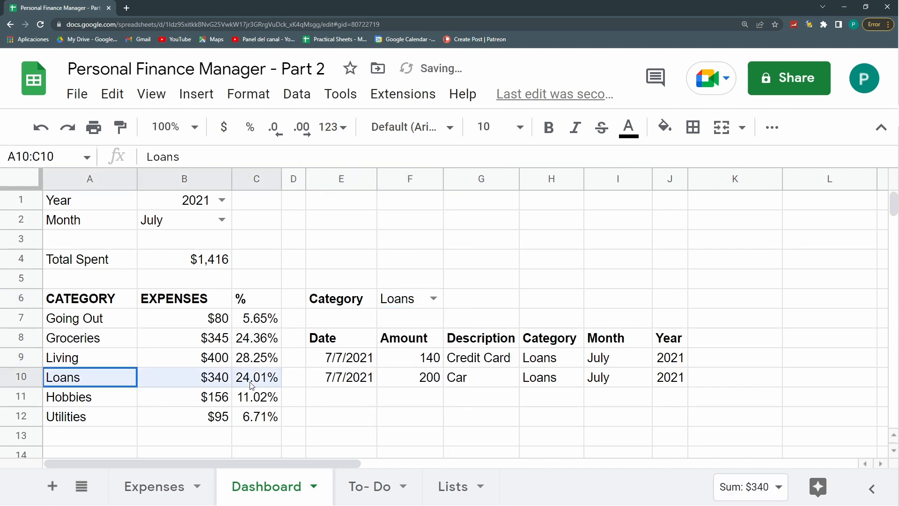
left_click(190, 340)
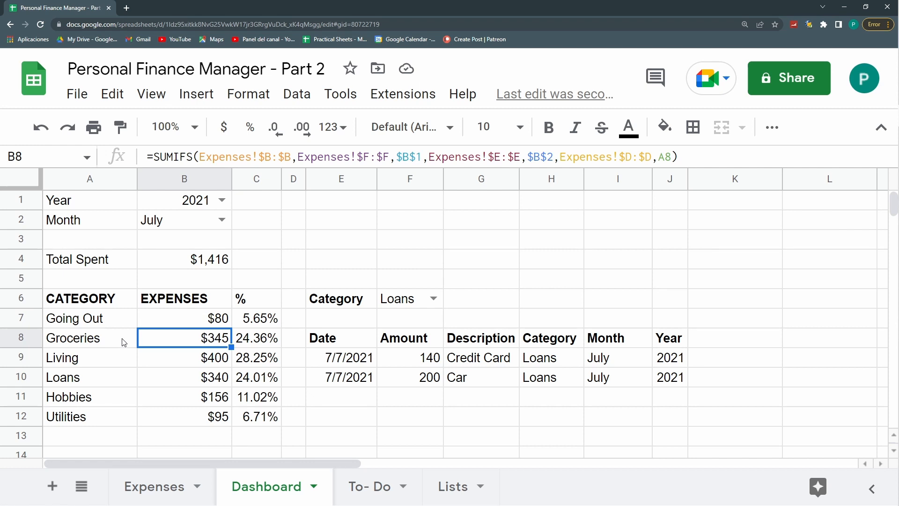
Step: Create a conditional formatting rule that applies to the category table range A7:C20
left_click(112, 325)
scroll(130, 294, "down", 1)
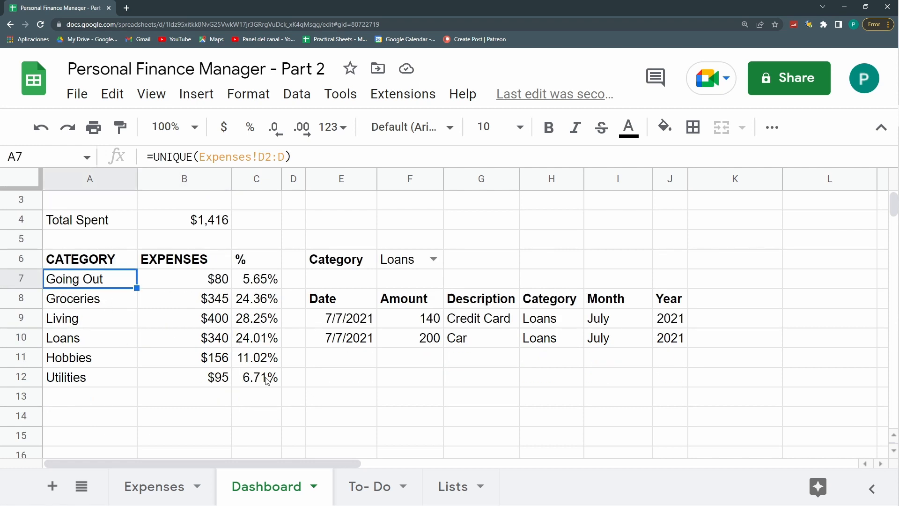
scroll(266, 380, "down", 2)
scroll(257, 401, "down", 1)
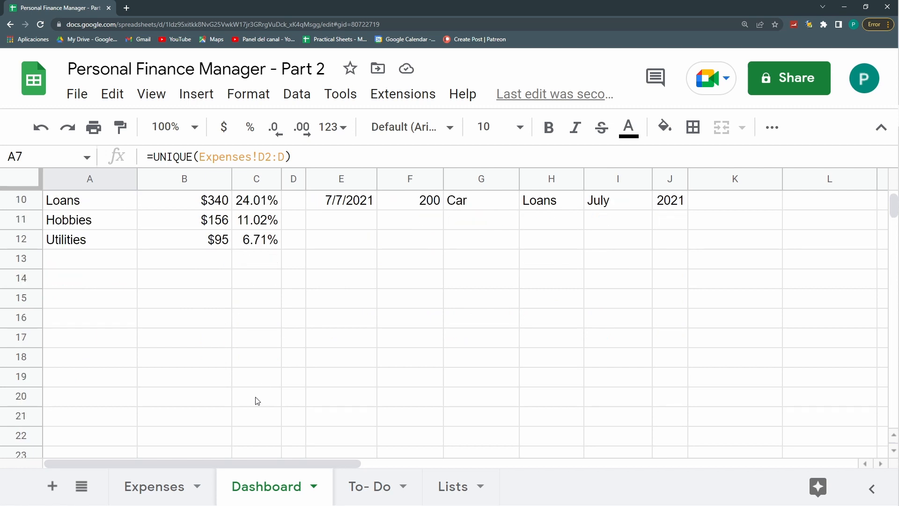
scroll(257, 421, "up", 1)
left_click(266, 442, "shift")
scroll(266, 435, "up", 3)
scroll(266, 436, "down", 3)
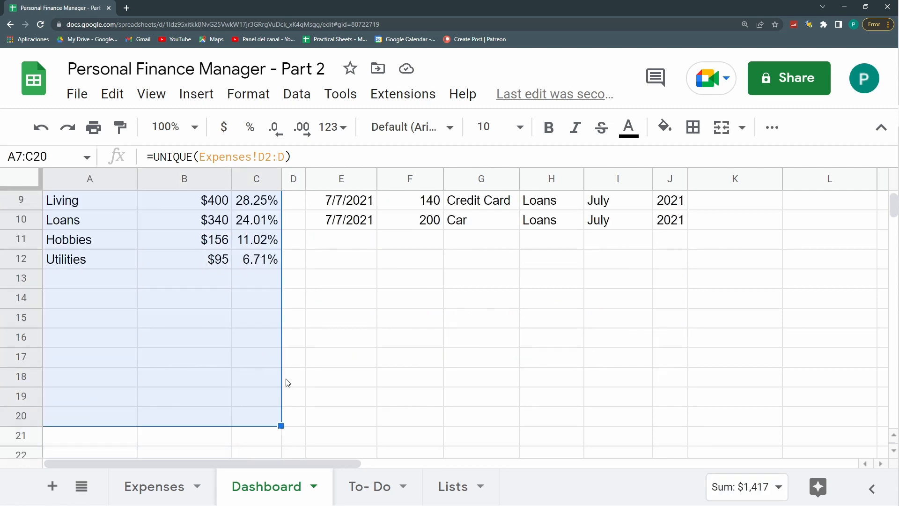
scroll(287, 381, "up", 2)
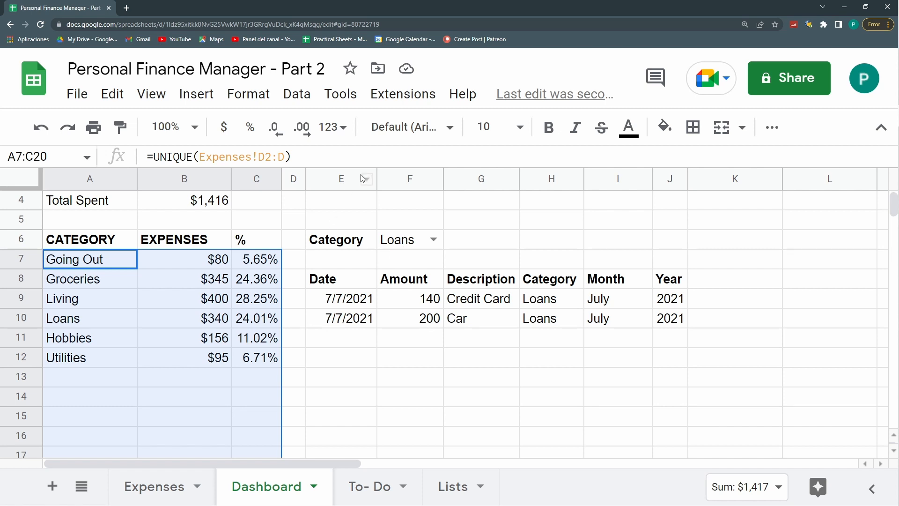
left_click(253, 91)
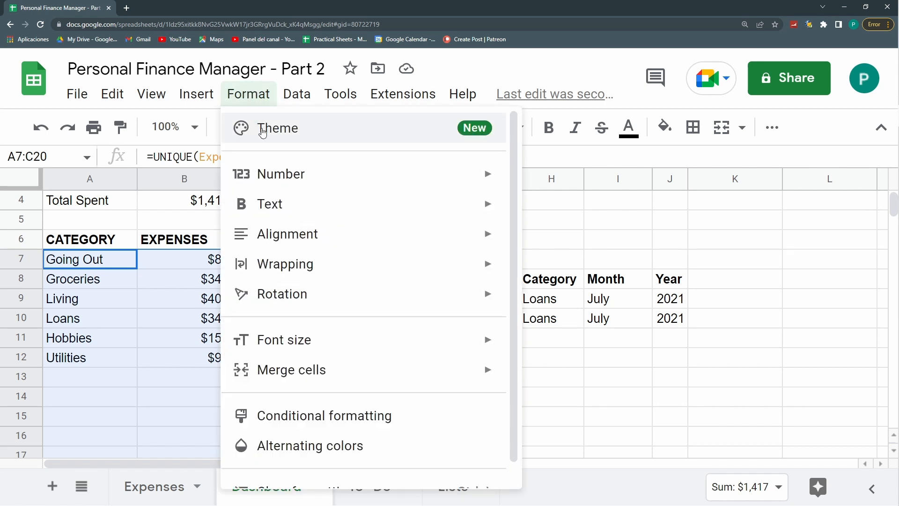
left_click(337, 421)
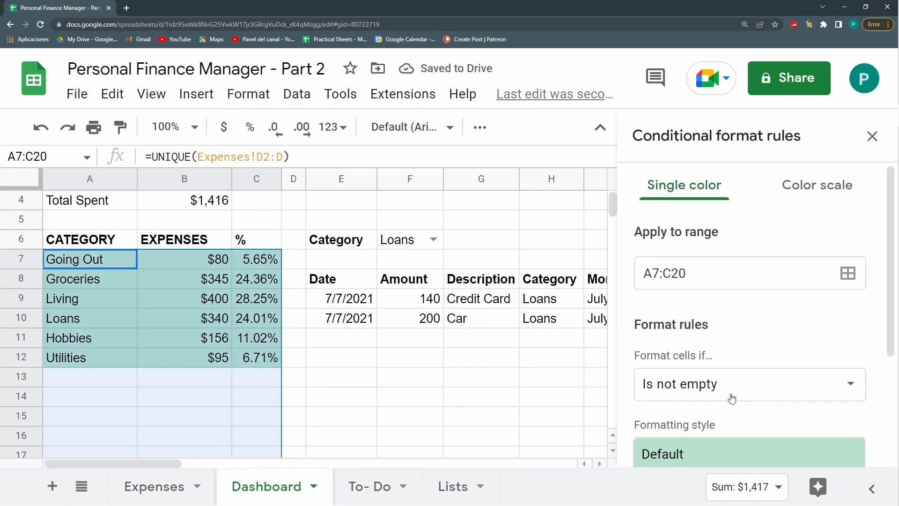
Step: Set the rule's condition to a custom formula, =A7=F6, comparing each category with the selected filter category
left_click(731, 399)
scroll(729, 399, "down", 5)
scroll(729, 421, "down", 2)
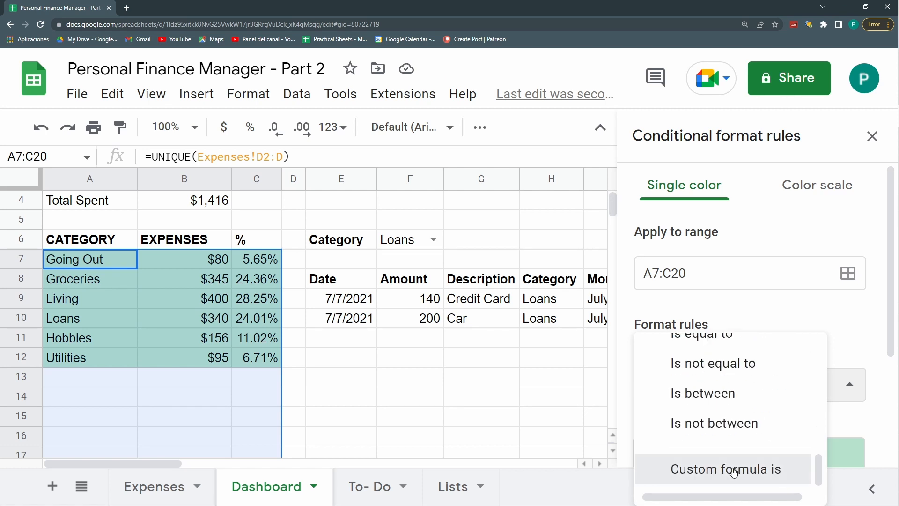
left_click(731, 470)
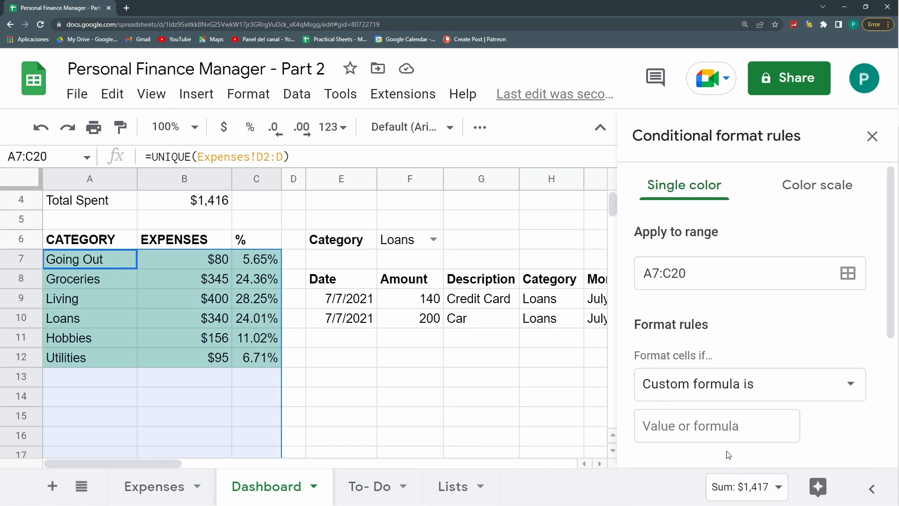
left_click(704, 439)
type("=")
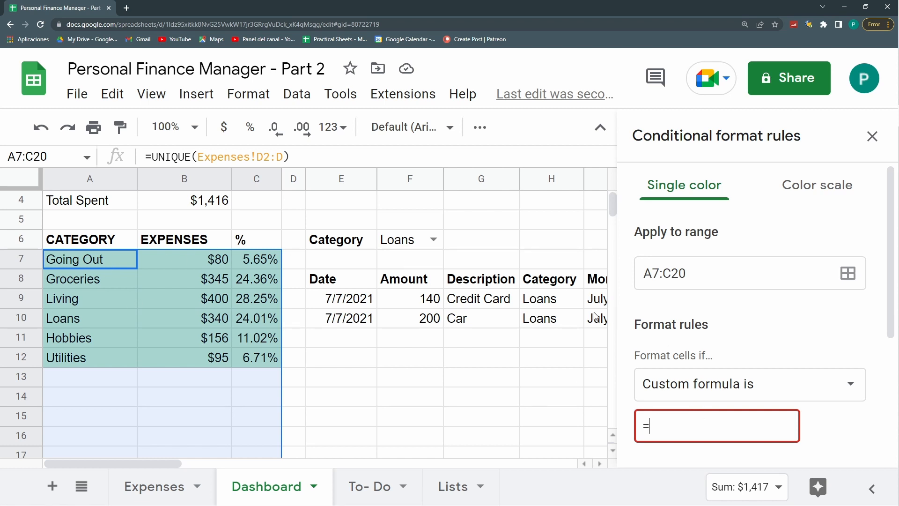
type("a7=")
type("F6")
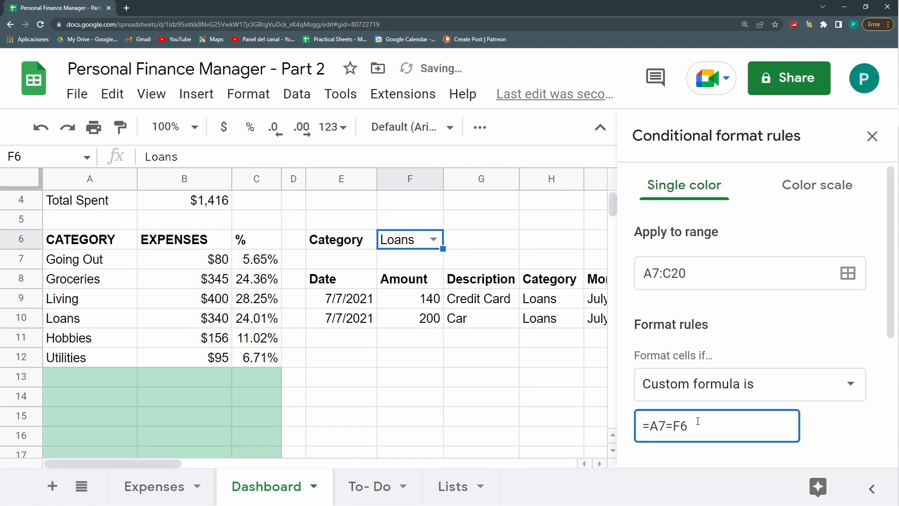
Step: Make the rule's references absolute where needed so the custom formula reads =$A7=$F$6
key("shift+Left")
key("shift+Left")
left_click(679, 434)
key("F4")
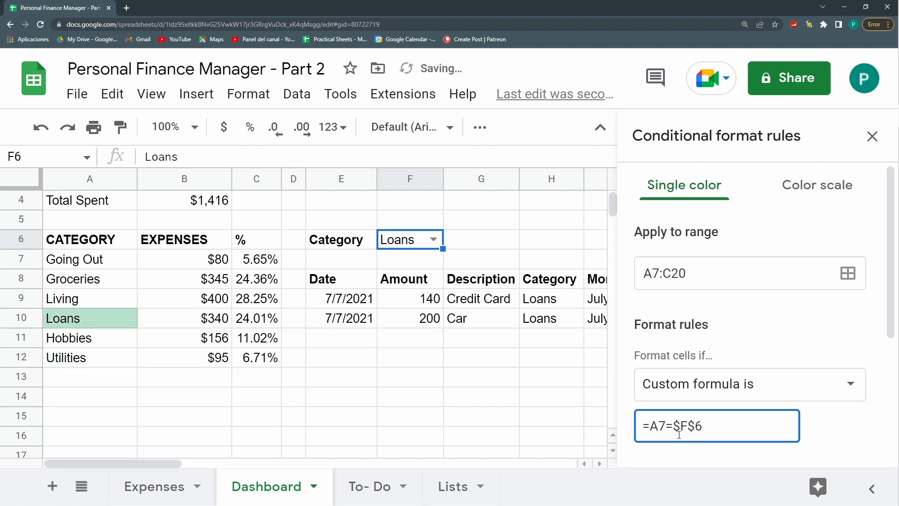
key("Left")
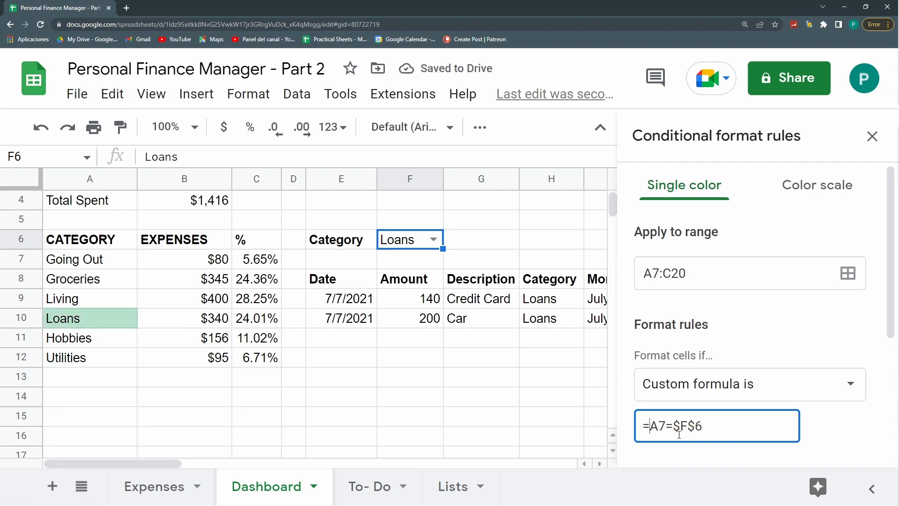
type("$")
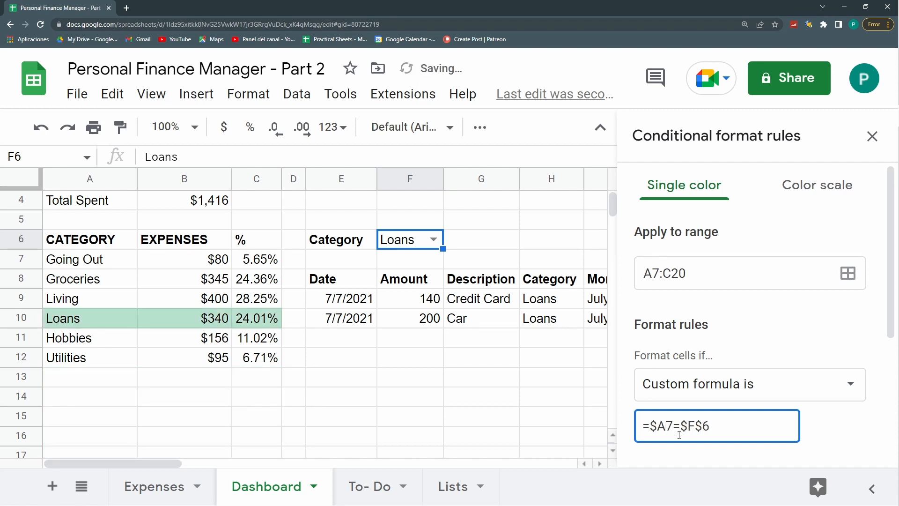
Step: Give the rule a light blue fill and save it
scroll(761, 337, "down", 4)
left_click(799, 350)
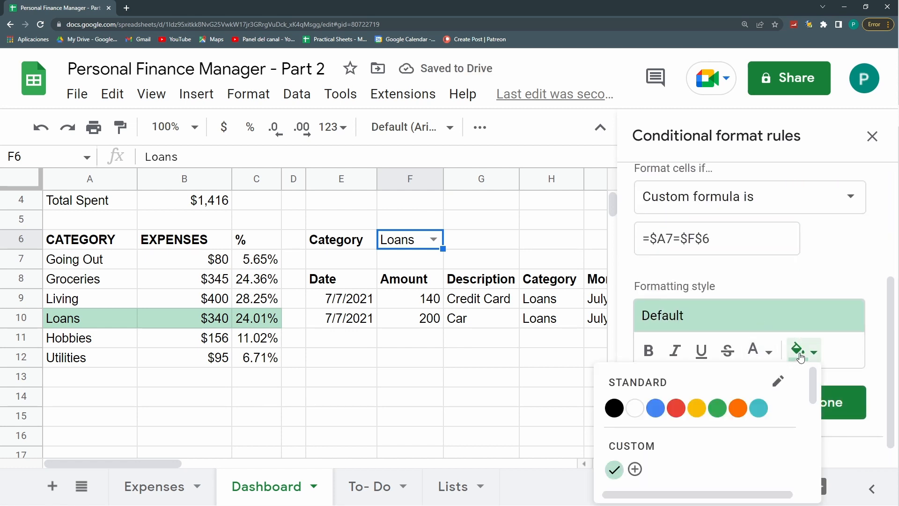
scroll(711, 431, "down", 3)
left_click(710, 431)
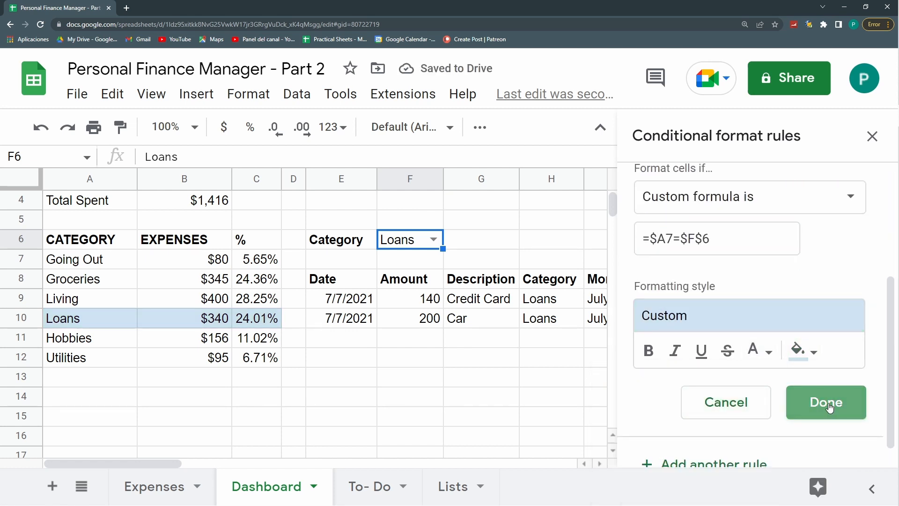
left_click(830, 405)
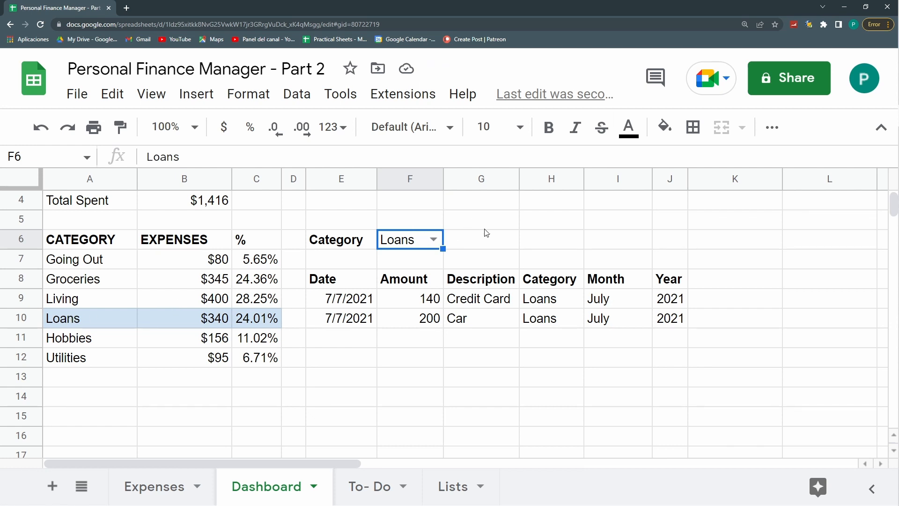
Step: Test the row highlighting by setting the category filter in F6 to Hobbies, Utilities and finally Going Out
left_click(434, 239)
left_click(407, 360)
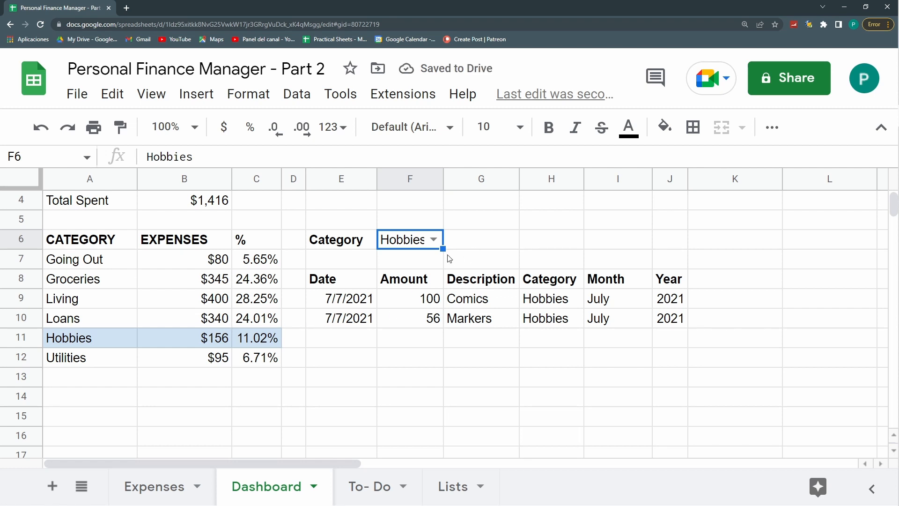
left_click(434, 240)
left_click(412, 384)
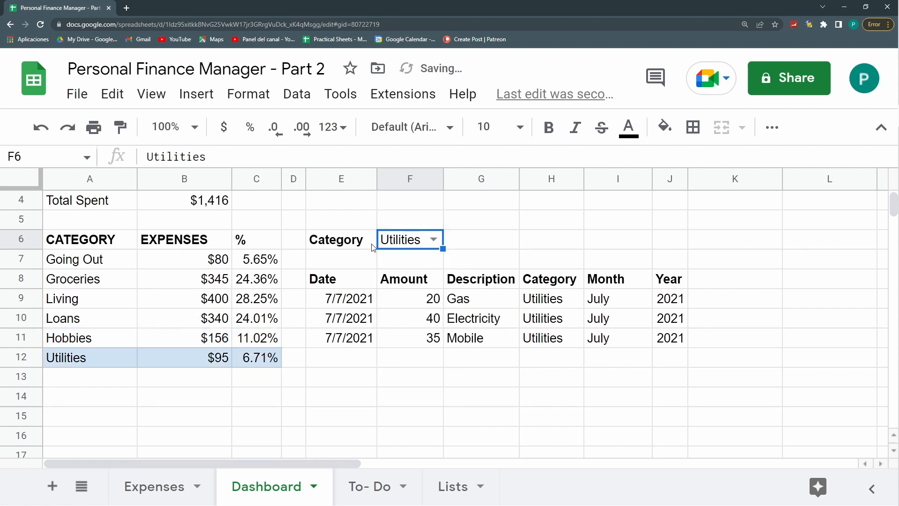
left_click(434, 239)
left_click(407, 267)
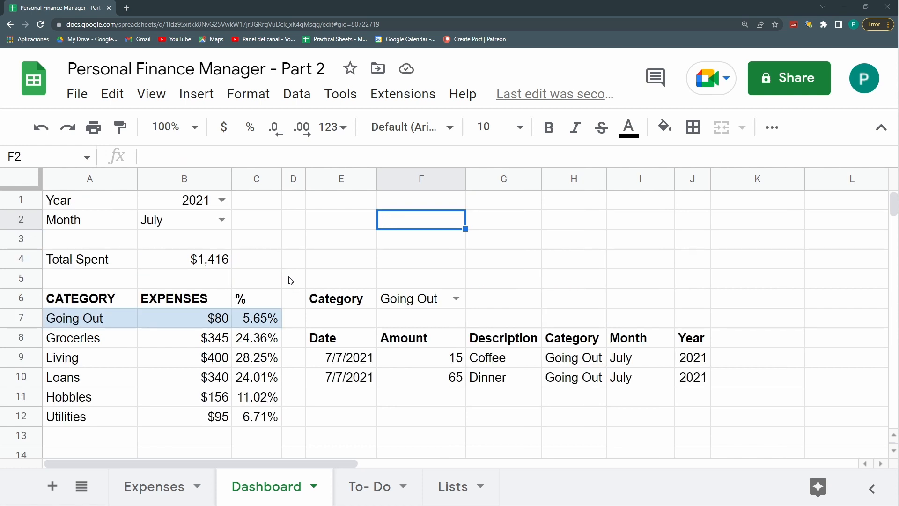
Step: Format the category table headers A6:C6 with a dark blue fill and white text
left_click_drag(116, 299, 267, 294)
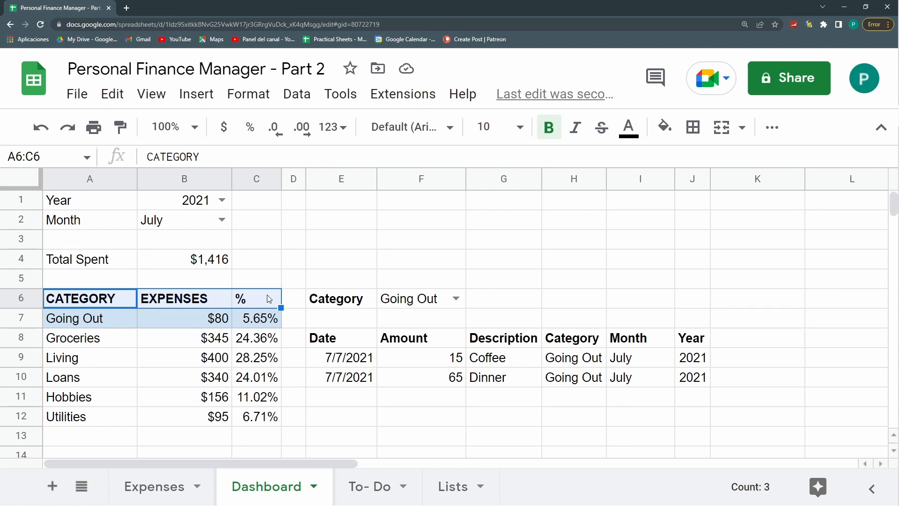
left_click(665, 127)
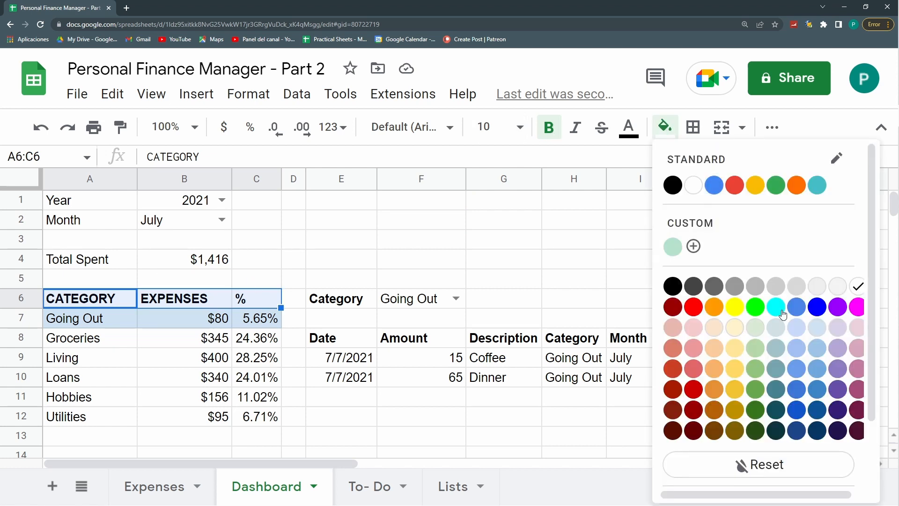
left_click(817, 430)
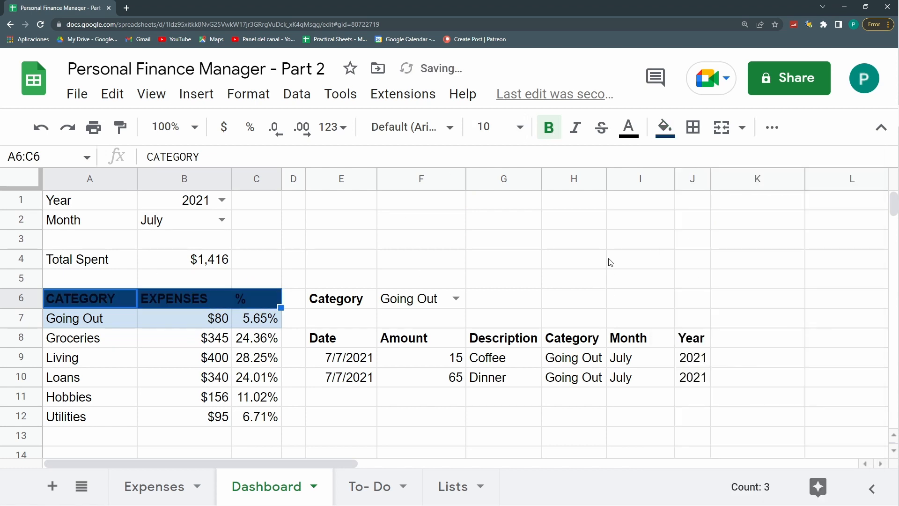
left_click(628, 127)
left_click(657, 186)
Step: Format the expense detail headers E8:J8 with the same dark blue fill and white text
left_click_drag(327, 338, 690, 333)
left_click(664, 127)
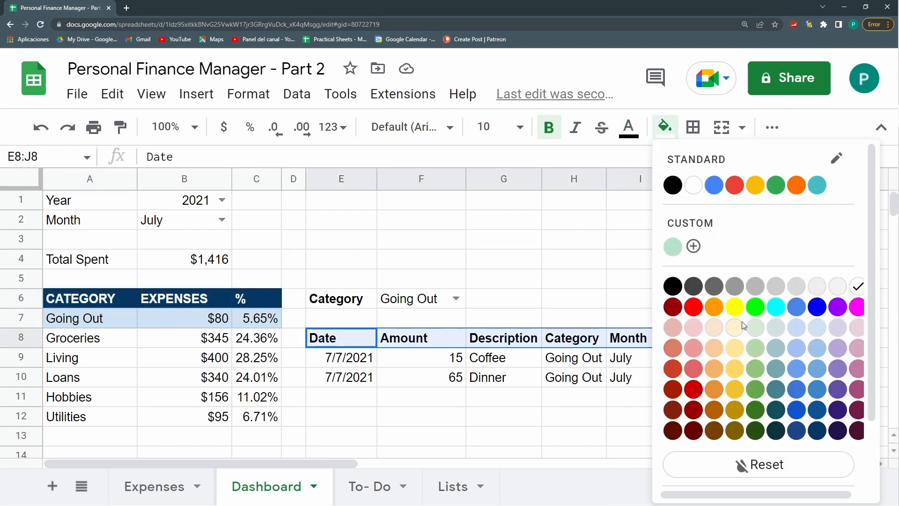
left_click(817, 430)
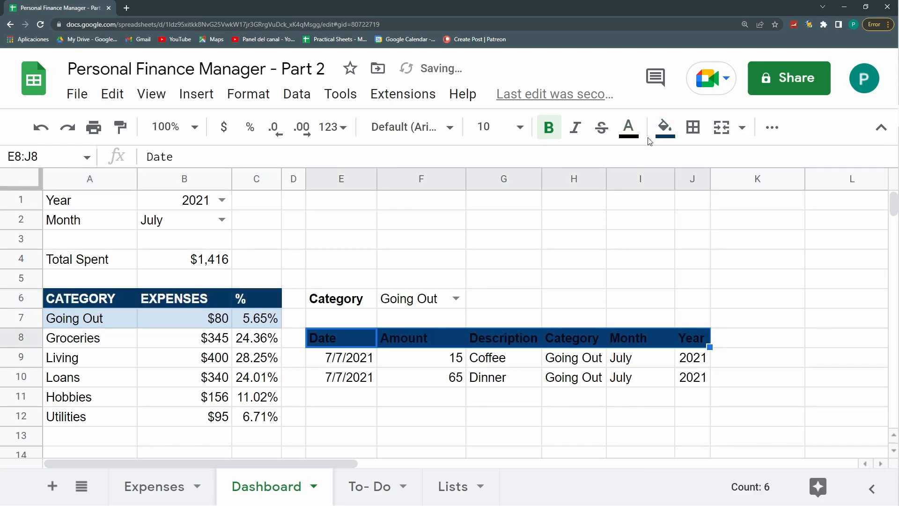
left_click(628, 127)
left_click(657, 185)
Step: Format the Year and Month labels in A1:A2 with a dark blue fill and white text
left_click_drag(117, 201, 114, 218)
left_click(664, 127)
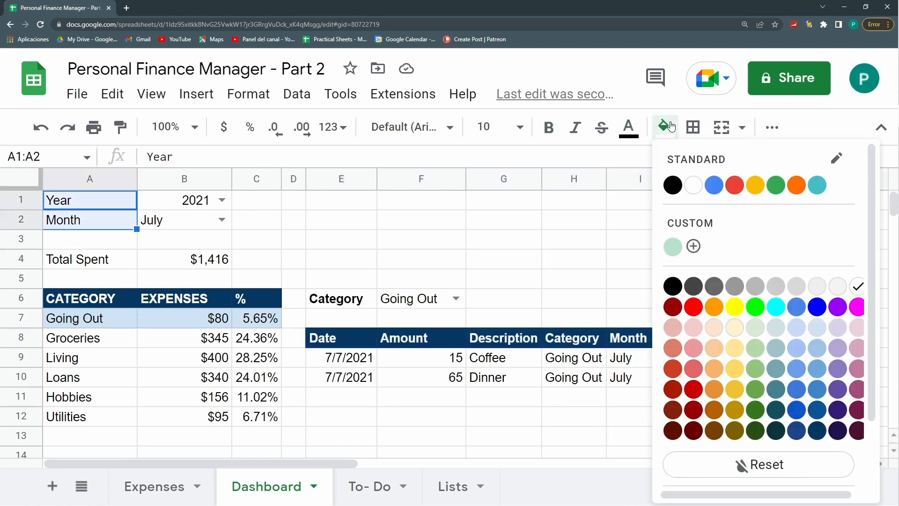
left_click(813, 430)
left_click(628, 127)
left_click(657, 186)
Step: Right-align the month value in B2
left_click(187, 220)
left_click(772, 127)
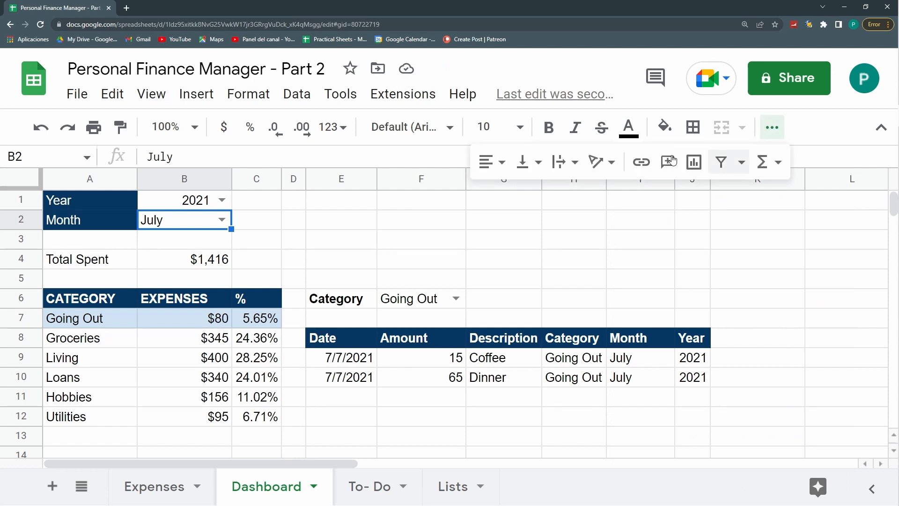
left_click(489, 162)
left_click(537, 192)
Step: Set the font size of the total spent amount in B4 to 14
left_click(141, 260)
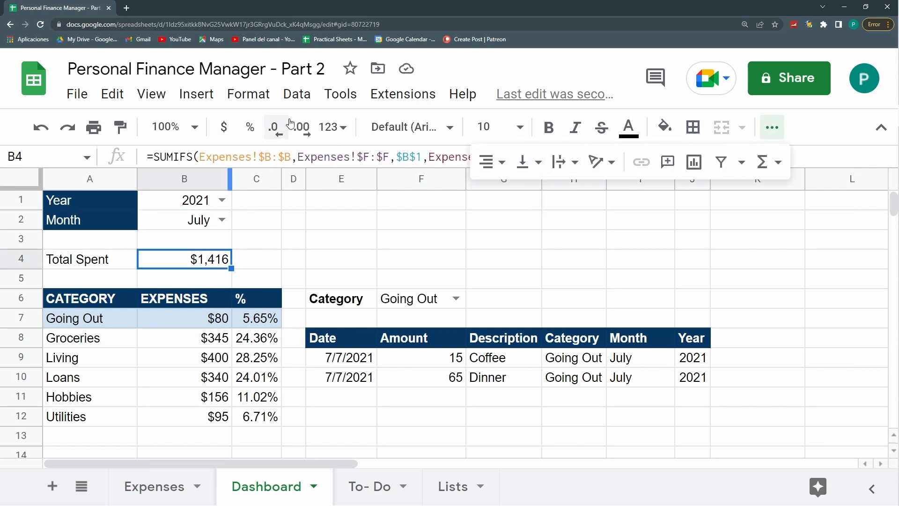
left_click(520, 126)
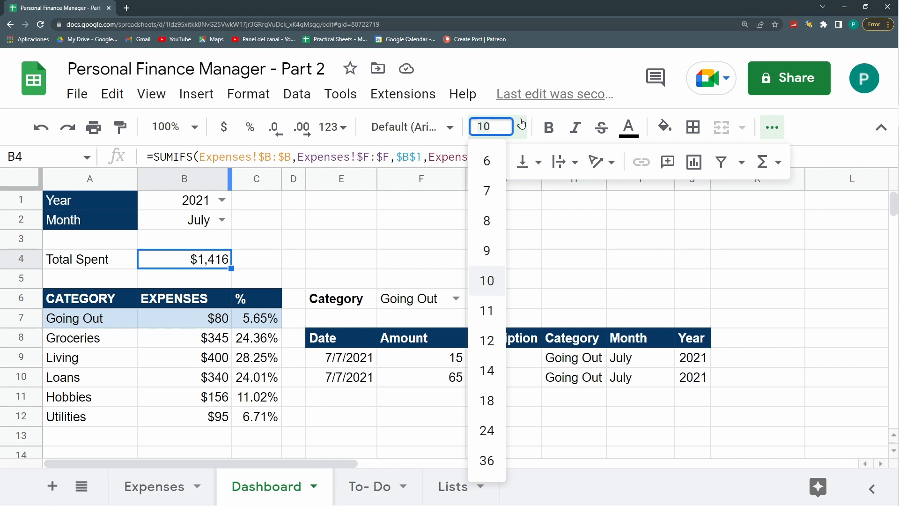
left_click(487, 369)
Step: Vertically center the Total Spent label in A4
key("Left")
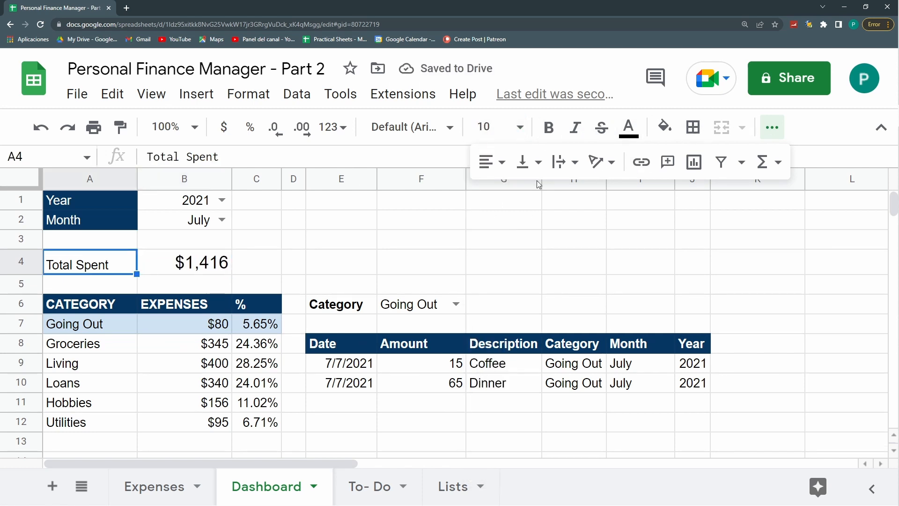
left_click(536, 163)
left_click(548, 192)
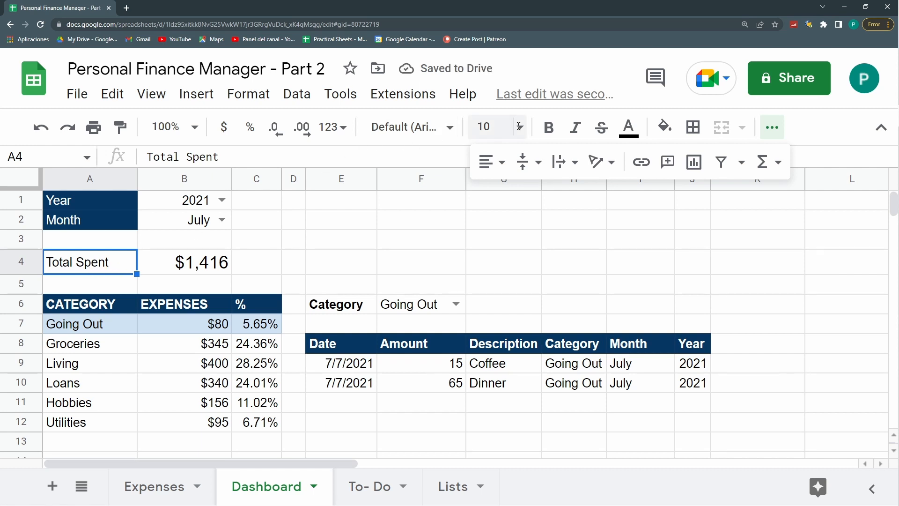
Step: Make the Total Spent label in A4 bold with a medium blue fill and white text
left_click(549, 127)
left_click(665, 126)
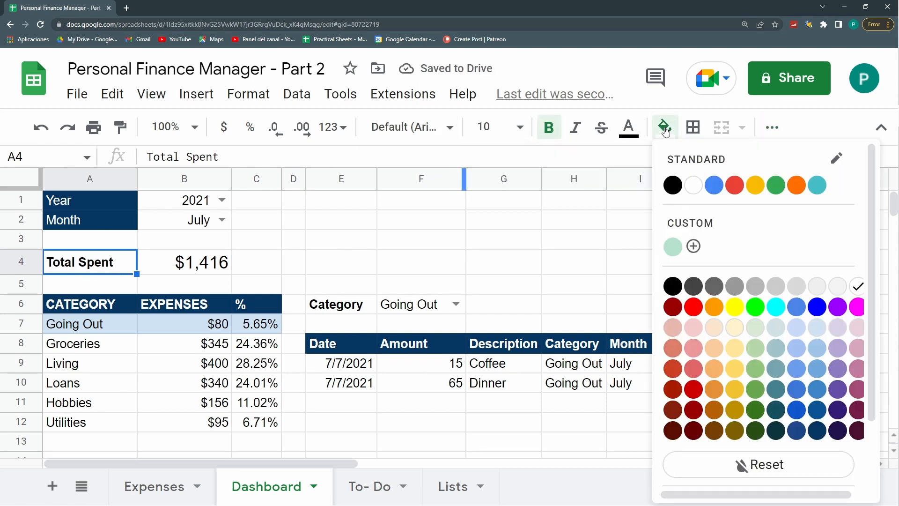
left_click(817, 409)
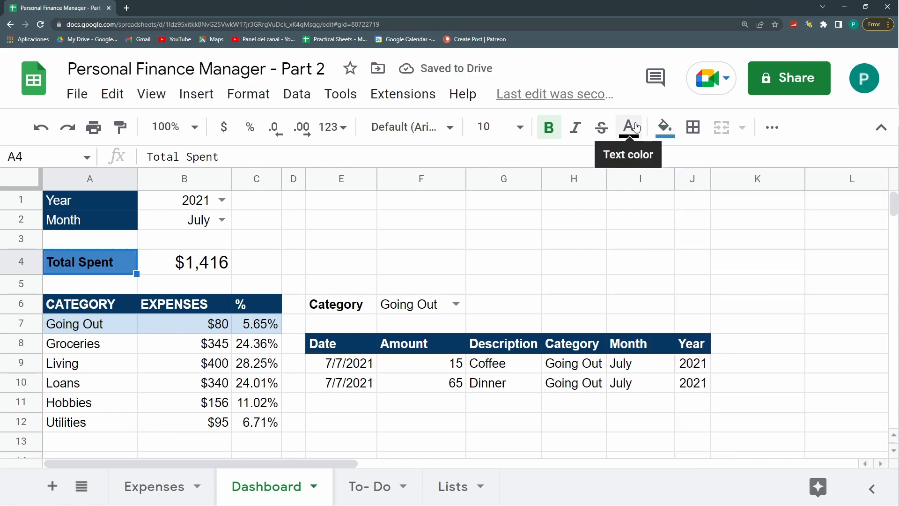
left_click(628, 127)
left_click(657, 184)
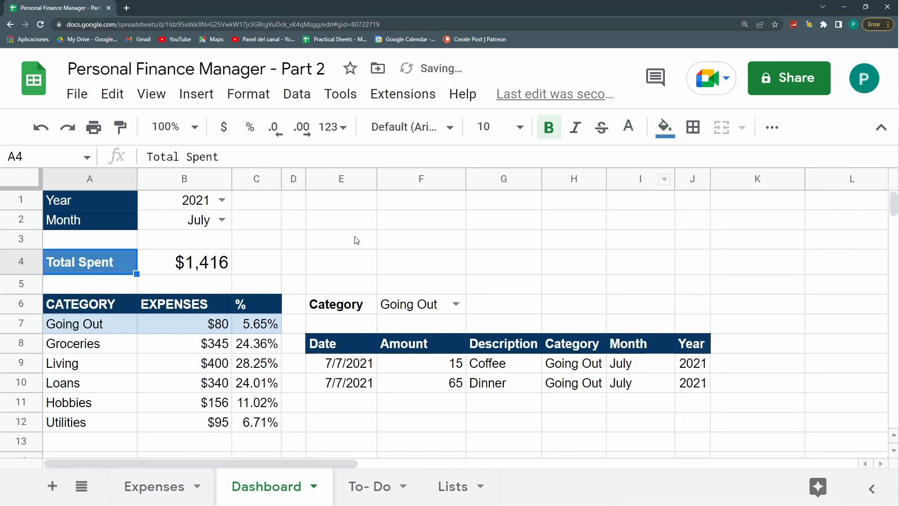
Step: Make the Year and Month labels in A1:A2 bold
left_click(313, 264)
left_click_drag(89, 200, 89, 219)
left_click(549, 127)
left_click(345, 261)
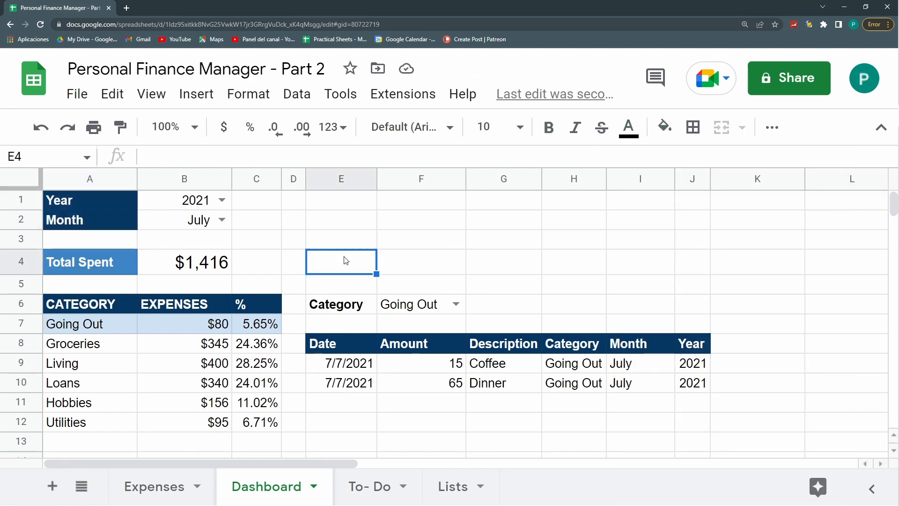
Step: Customize the spreadsheet's Standard theme to use the Roboto font
key("Up")
left_click(248, 94)
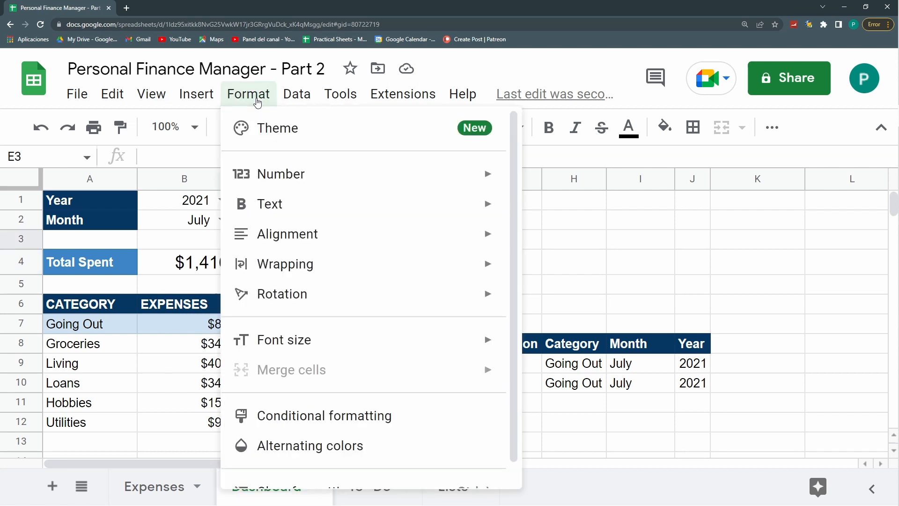
left_click(282, 128)
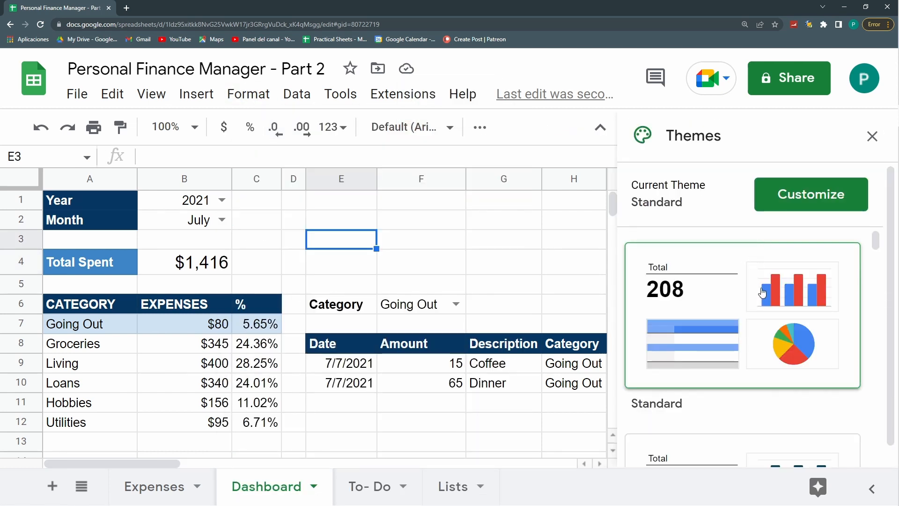
left_click(763, 293)
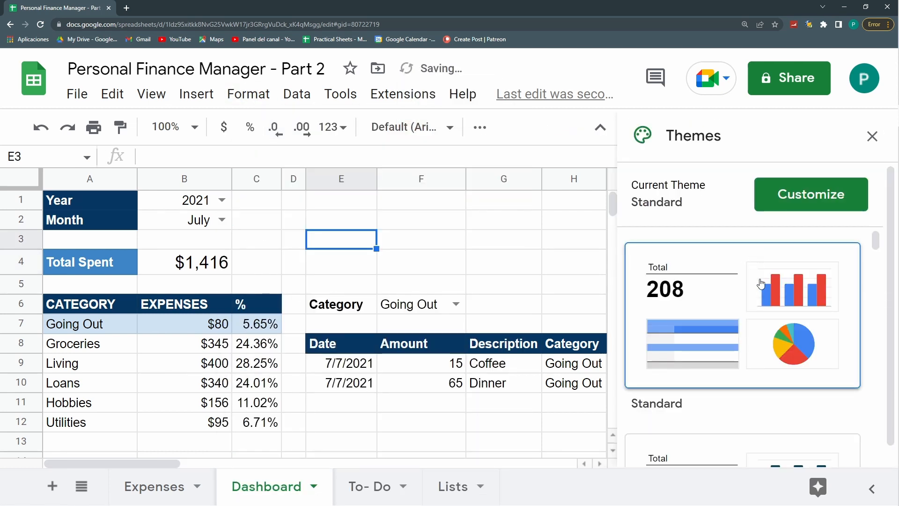
left_click(803, 196)
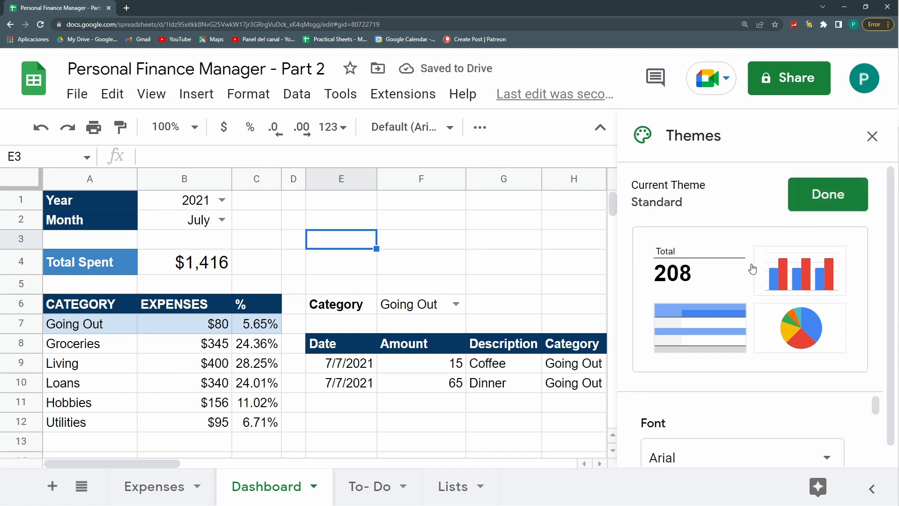
left_click(716, 452)
scroll(706, 460, "down", 2)
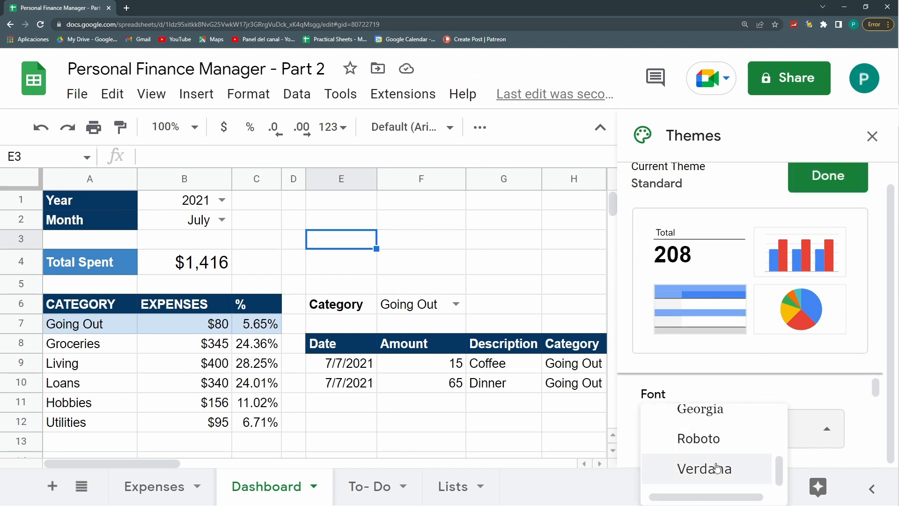
left_click(702, 440)
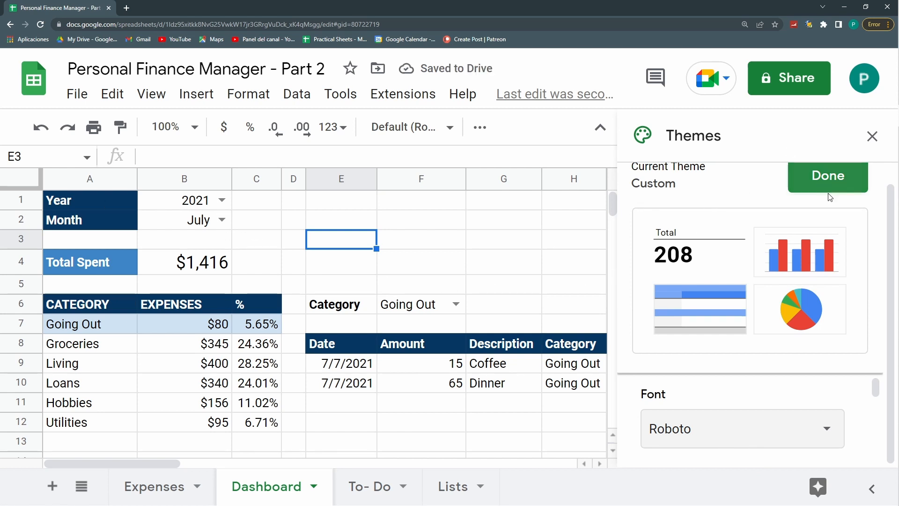
left_click(824, 181)
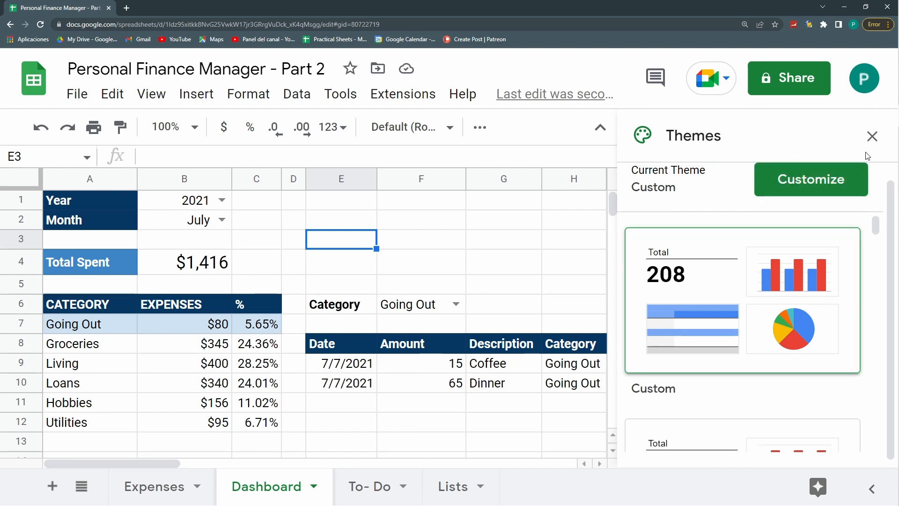
left_click(871, 137)
left_click(521, 244)
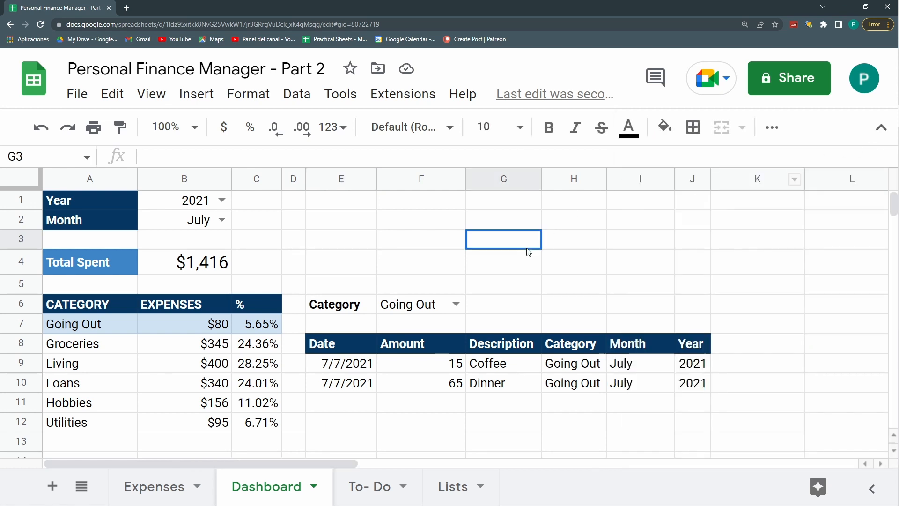
Step: Hide the gridlines on the Dashboard sheet
left_click(154, 104)
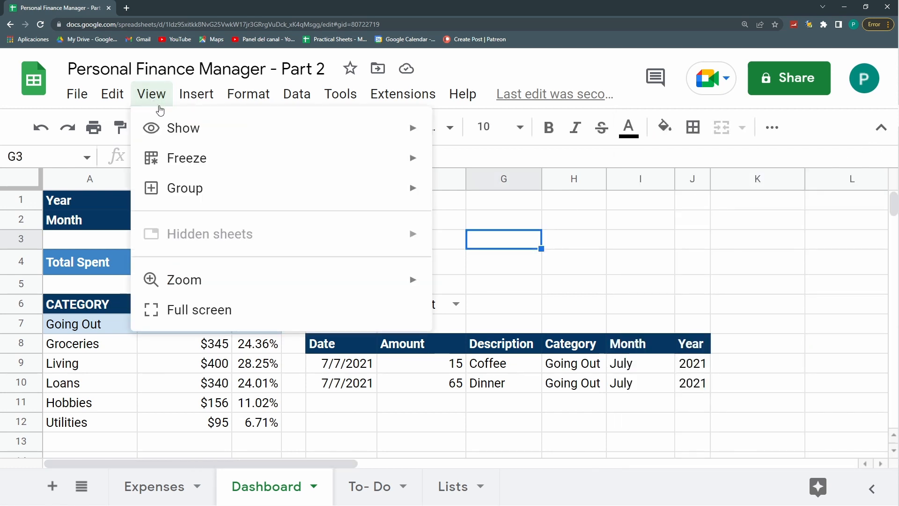
mouse_move(181, 126)
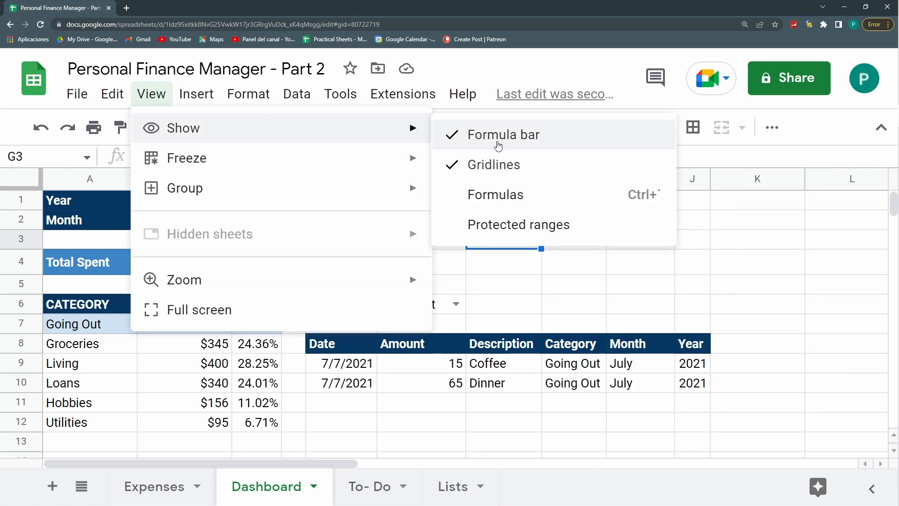
left_click(505, 163)
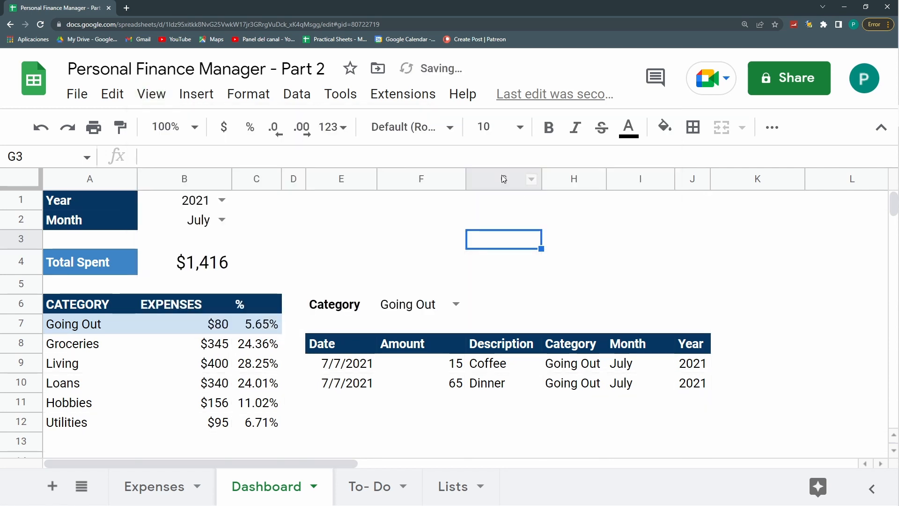
left_click(327, 252)
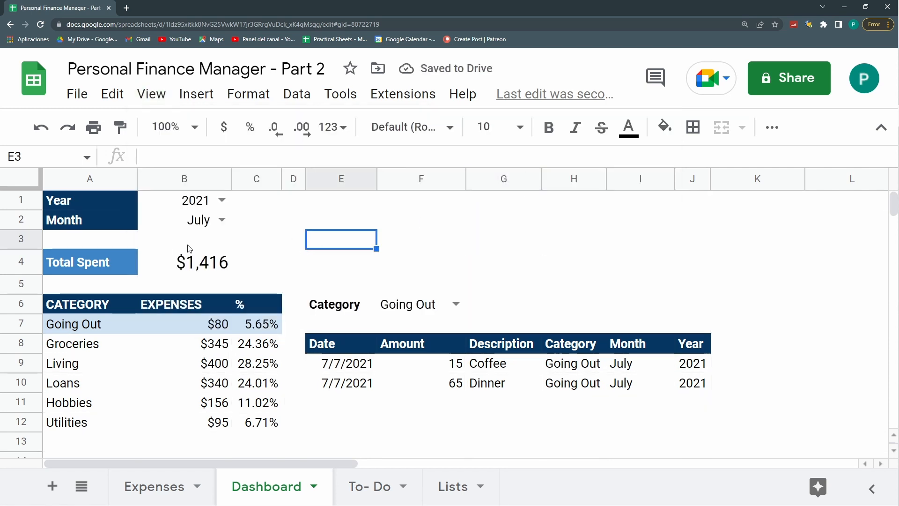
Step: Give the Category label in E6 a dark blue fill and white text
left_click(355, 306)
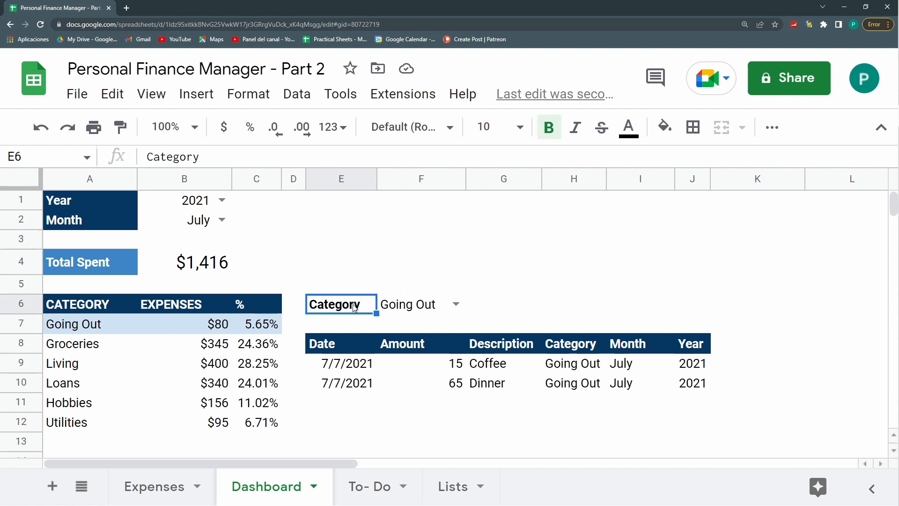
left_click(667, 132)
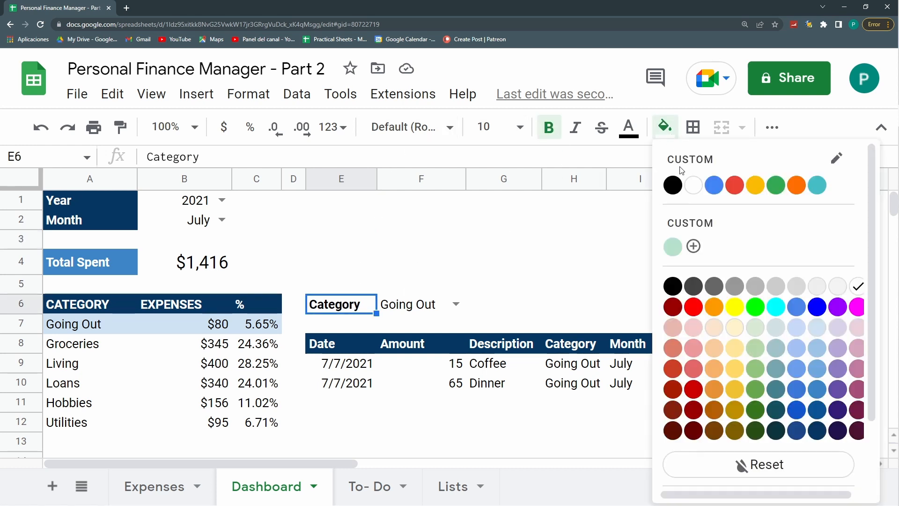
left_click(818, 430)
left_click(629, 127)
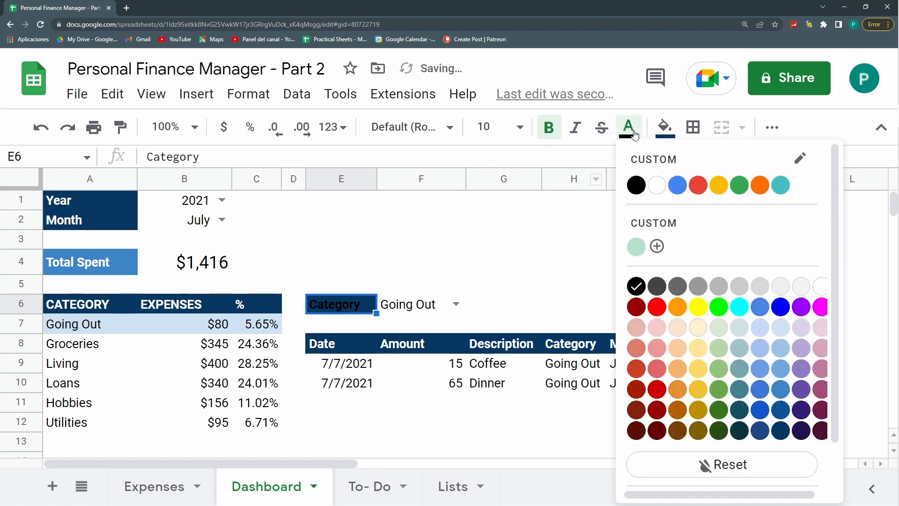
left_click(657, 186)
left_click(508, 309)
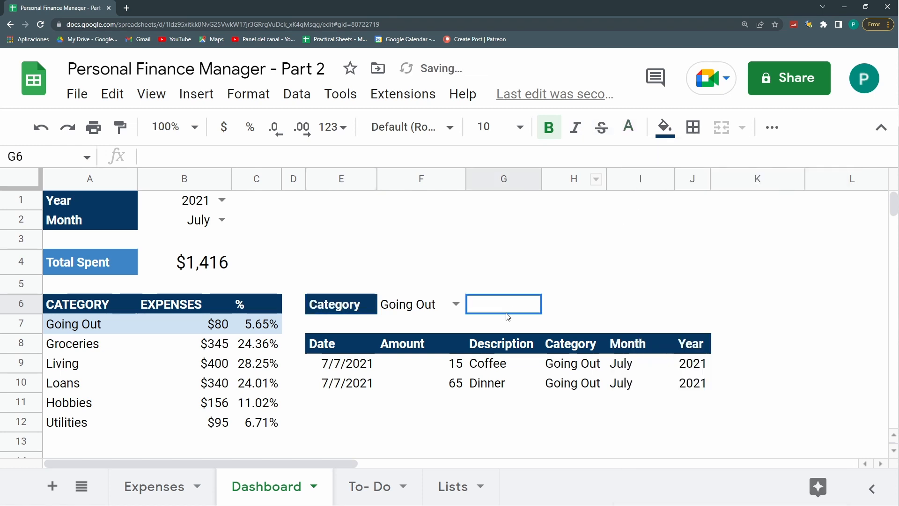
Step: Add a thin solid dark blue outer border around the category selector in F6
left_click(400, 305)
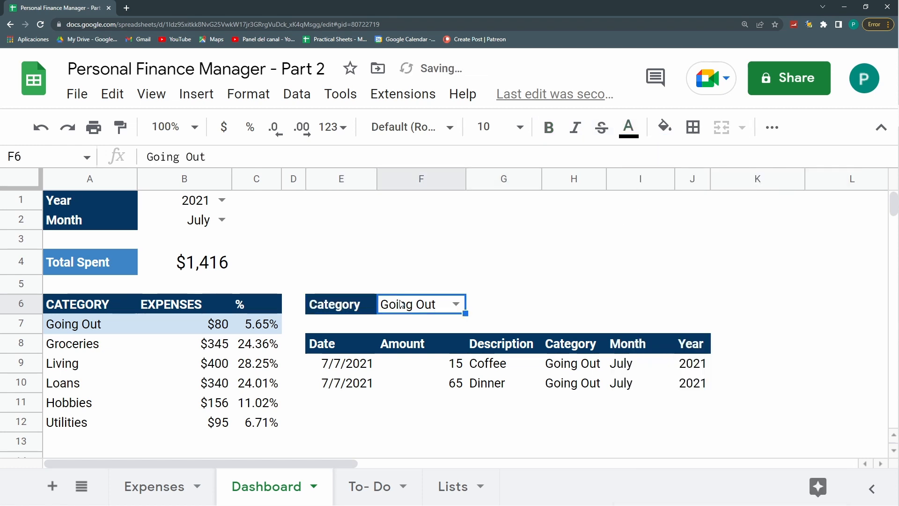
left_click(692, 134)
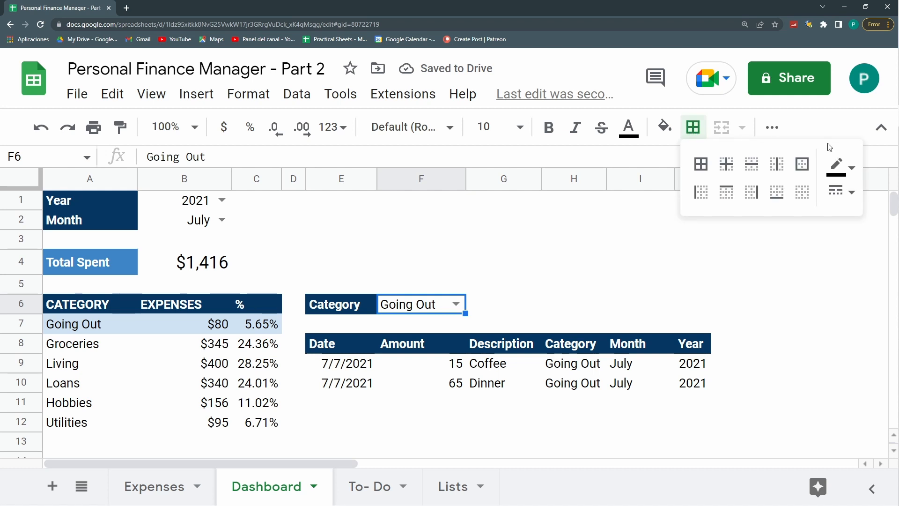
left_click(838, 192)
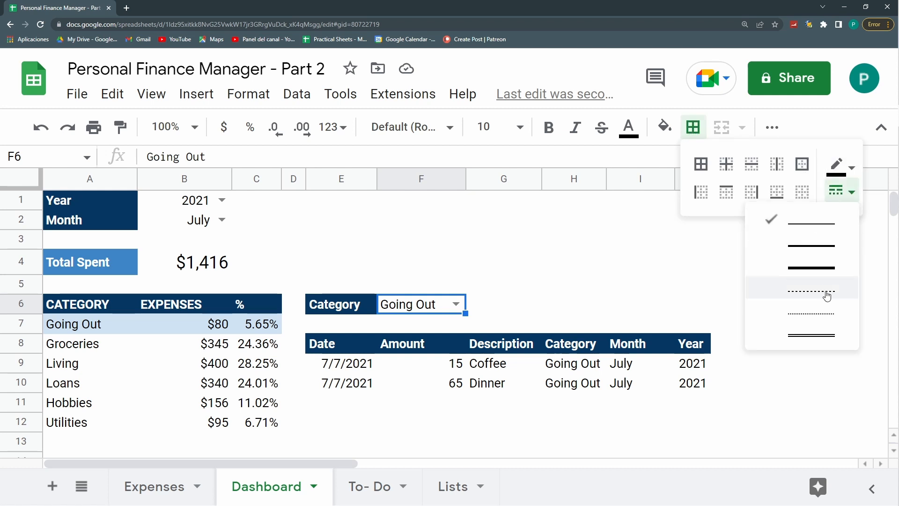
left_click(832, 225)
left_click(838, 168)
left_click(796, 450)
left_click(802, 164)
left_click(641, 262)
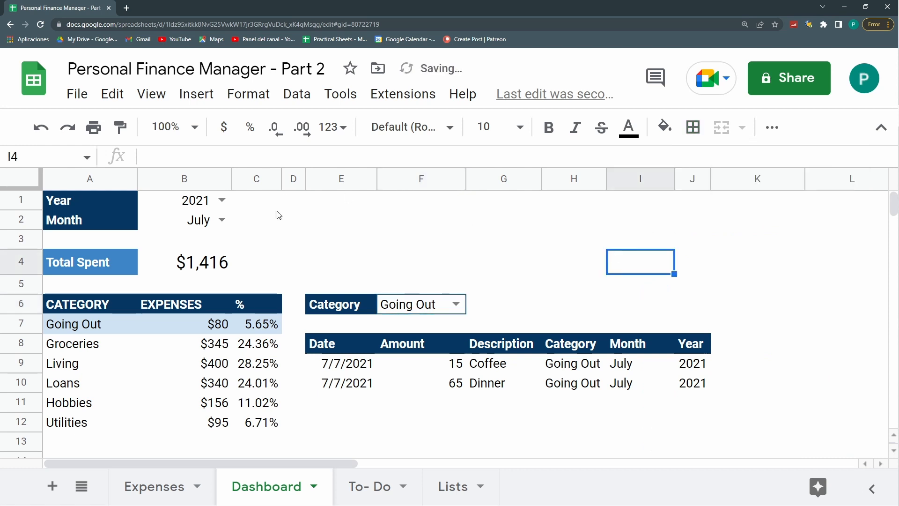
Step: Apply dark blue borders to all sides of the year and month selectors in B1:B2
left_click_drag(197, 201, 196, 220)
left_click(693, 127)
left_click(701, 164)
left_click(340, 239)
left_click(156, 261)
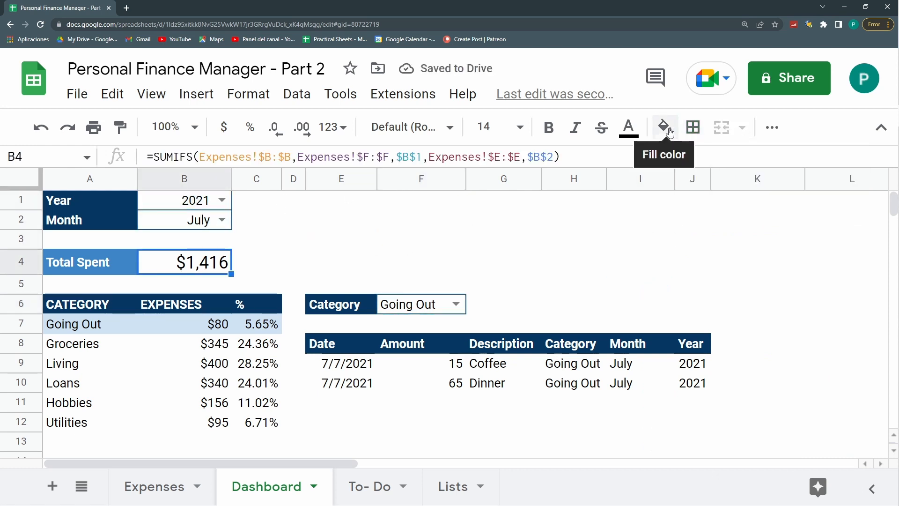
left_click(664, 127)
left_click(693, 127)
left_click(422, 239)
Step: Add a medium blue outer border around the total spent amount in B4
left_click(187, 261)
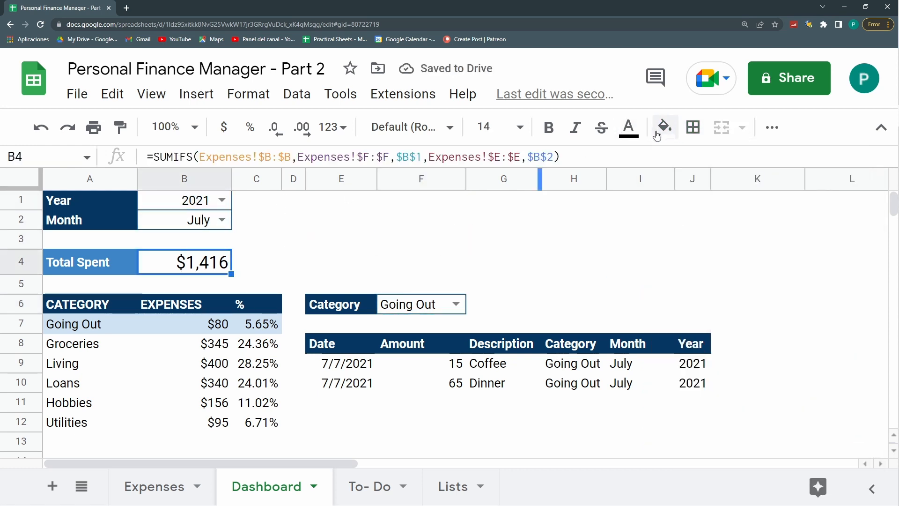
left_click(693, 127)
left_click(841, 168)
left_click(791, 408)
left_click(802, 164)
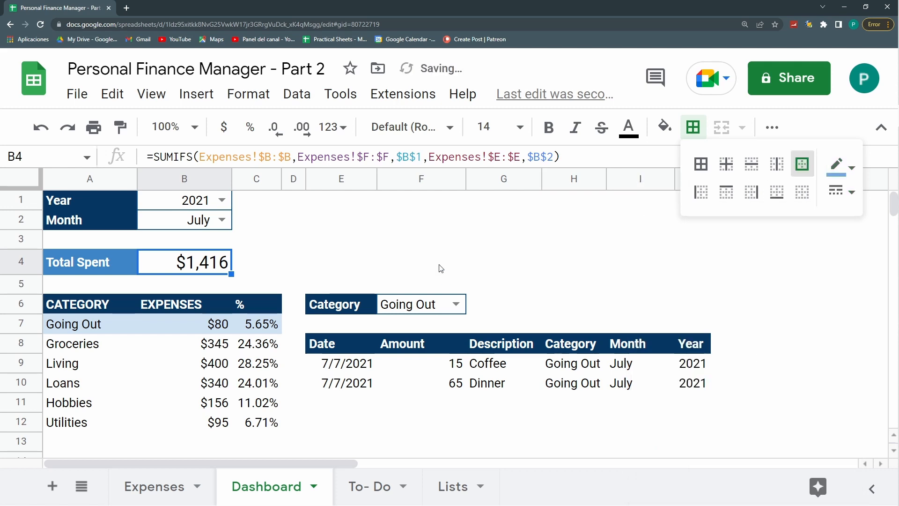
left_click(440, 267)
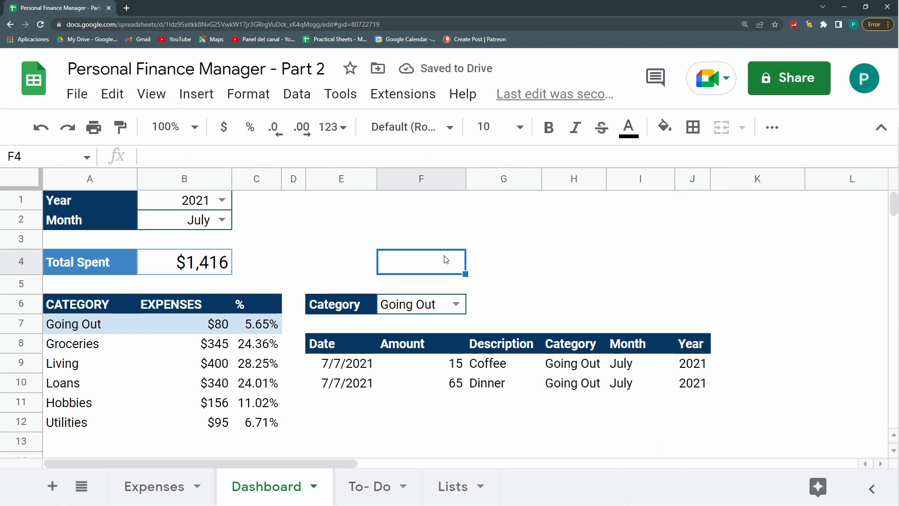
Step: Examine the Month and Year array formulas in E2 and F2 on the Expenses sheet
key("ctrl+minus")
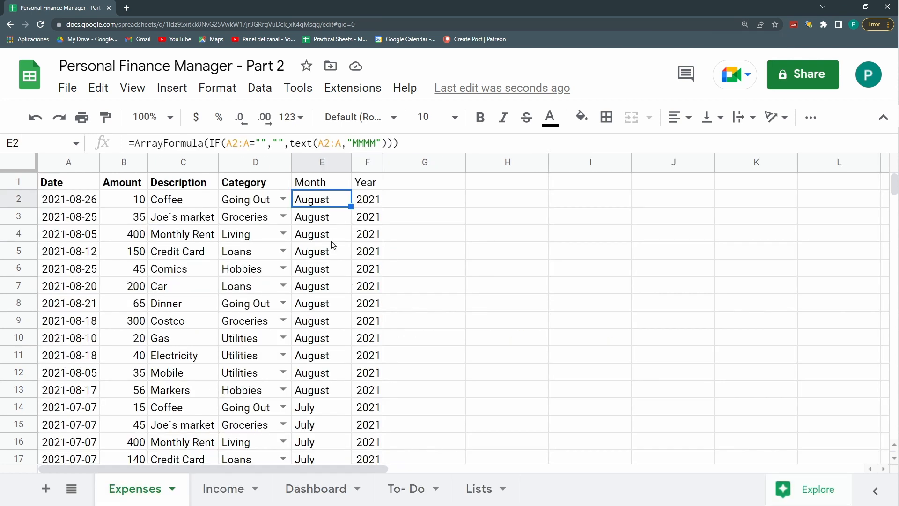
left_click(269, 200)
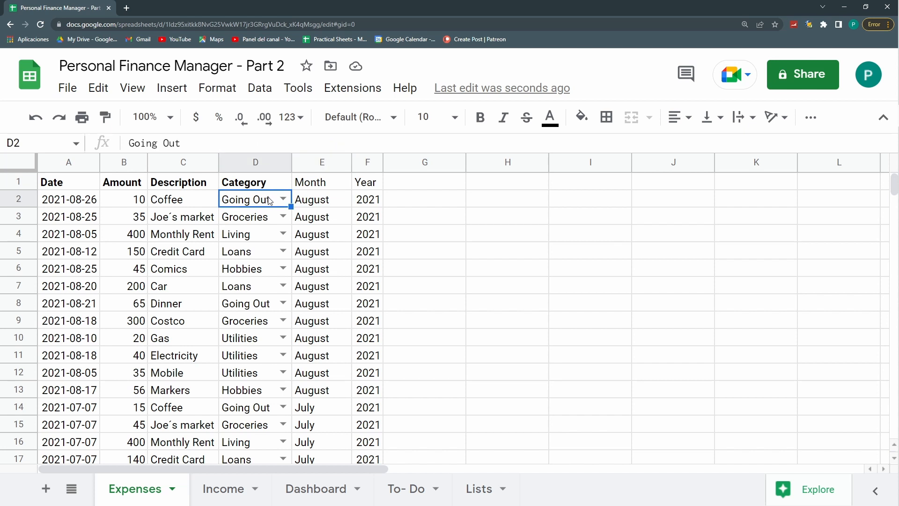
left_click(273, 187)
left_click(303, 203)
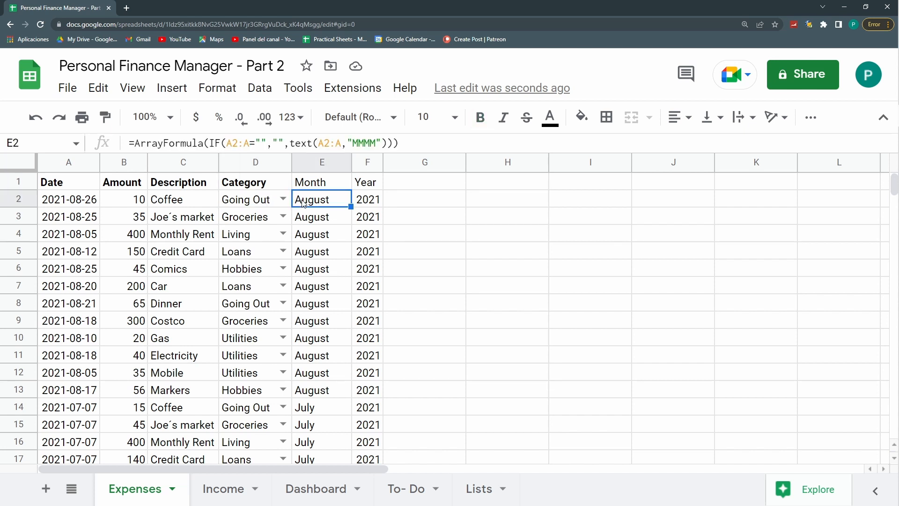
left_click(363, 204)
left_click(340, 216)
key("Up")
left_click(373, 203)
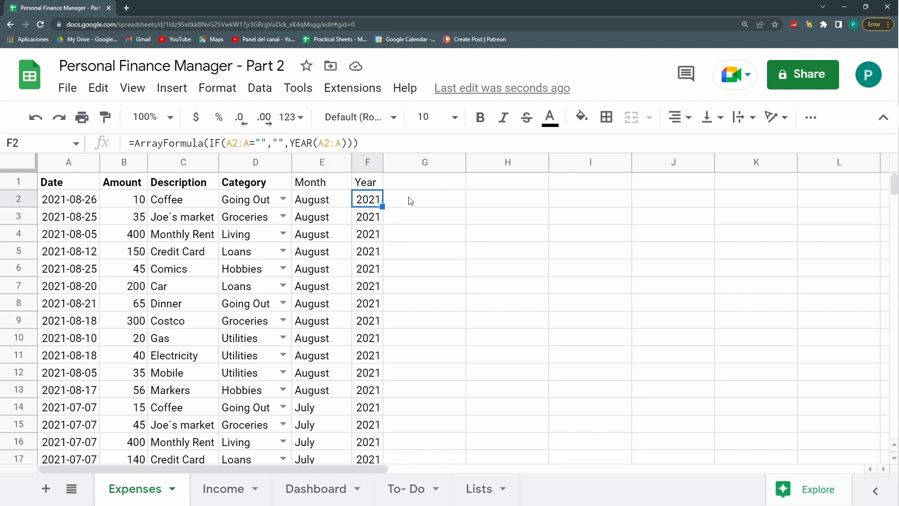
left_click(341, 203)
left_click(357, 208)
left_click(331, 203)
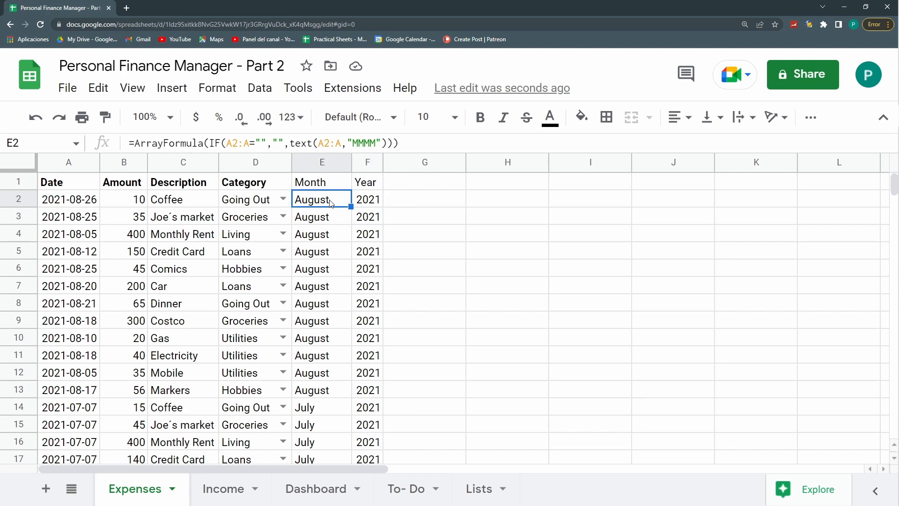
scroll(341, 206, "down", 2)
scroll(351, 206, "up", 2)
scroll(354, 206, "down", 1)
scroll(354, 206, "up", 1)
Step: Make the Month and Year headers in E1:F1 of the Expenses sheet bold
left_click(18, 199)
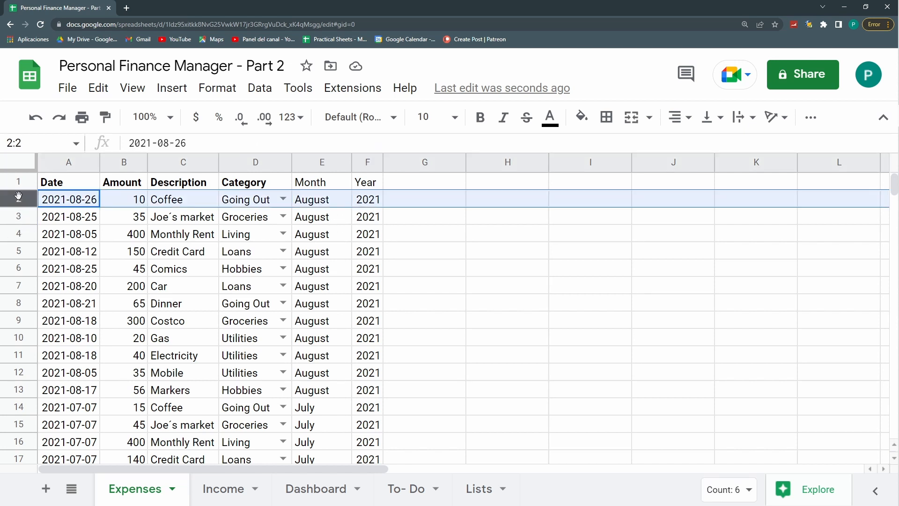
left_click(202, 217)
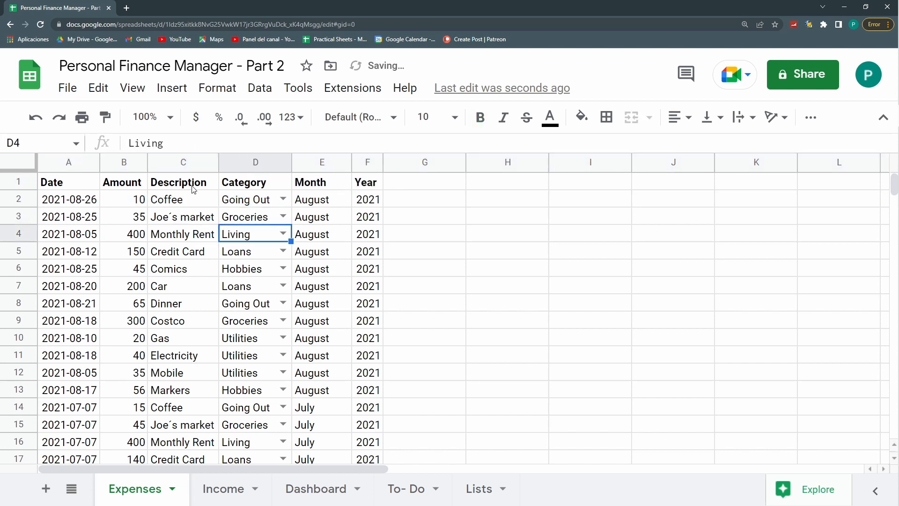
Step: Create a filter on the Expenses table and sort its rows by Date in ascending order
left_click(193, 187)
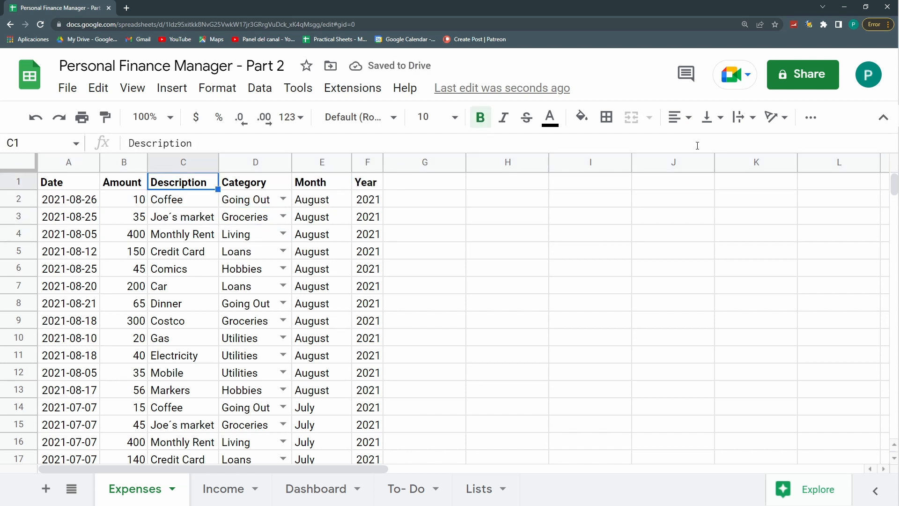
left_click(806, 122)
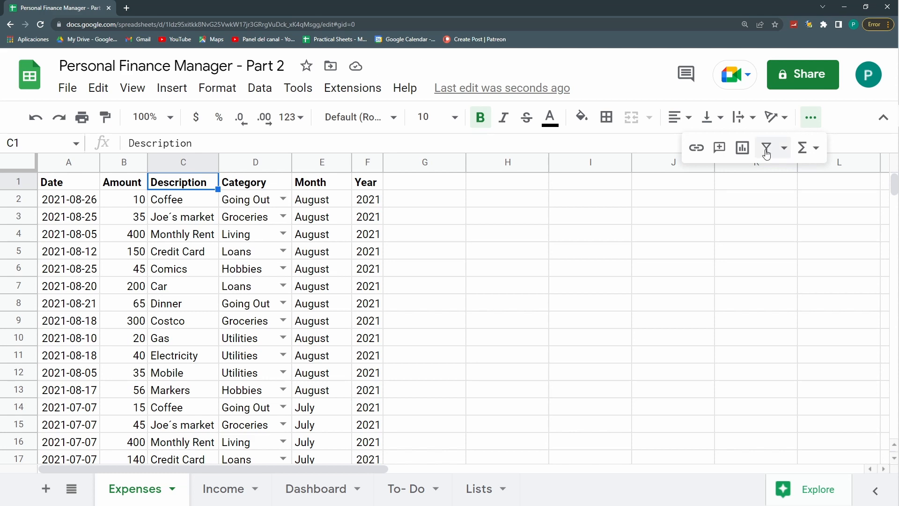
left_click(766, 147)
left_click(133, 251)
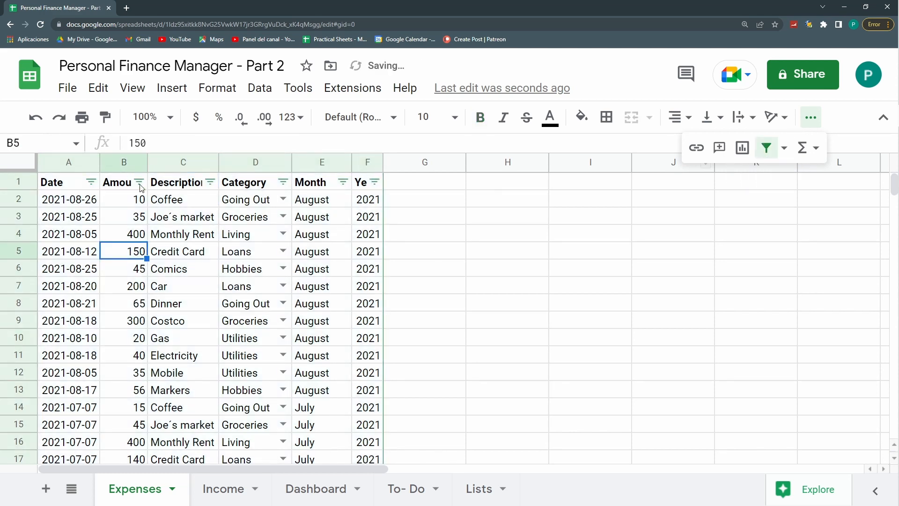
left_click(91, 182)
left_click(152, 206)
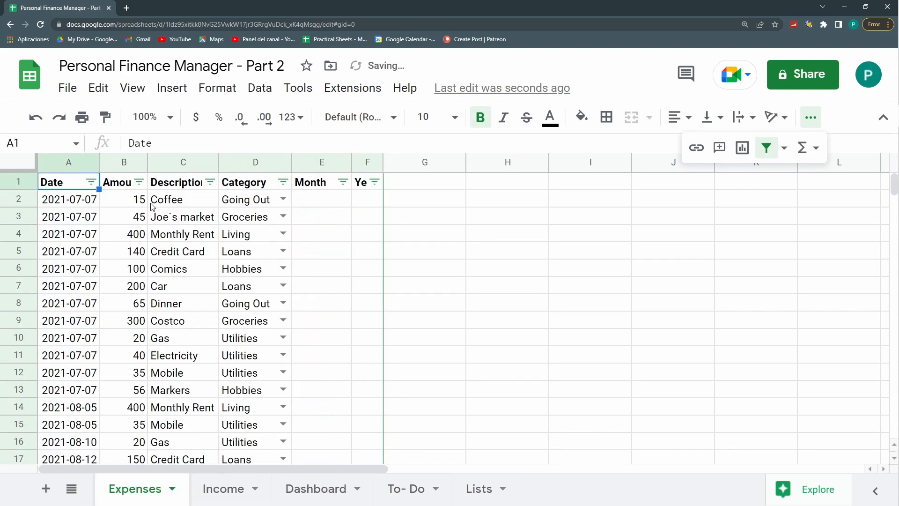
Step: Locate the displaced Month and Year formulas in the date-sorted Expenses table, and undo the sort
left_click(346, 208)
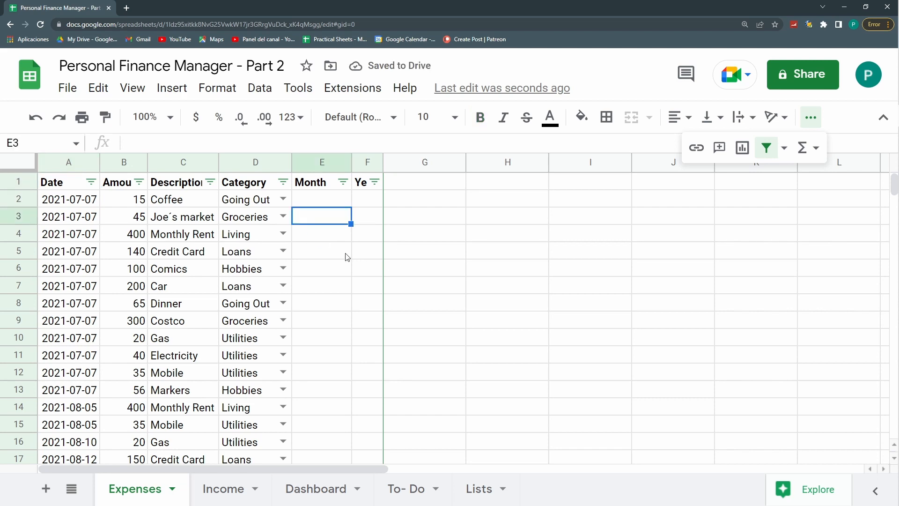
left_click_drag(50, 201, 372, 205)
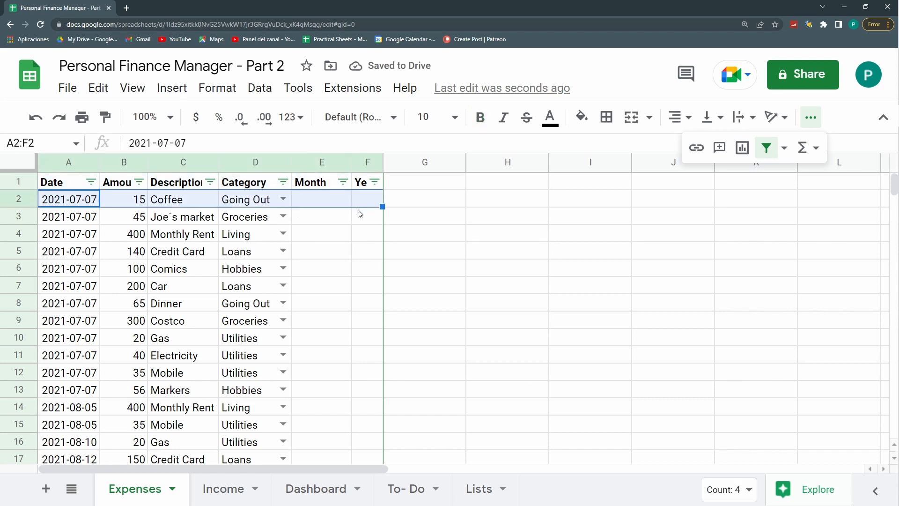
scroll(348, 305, "down", 7)
left_click(338, 321)
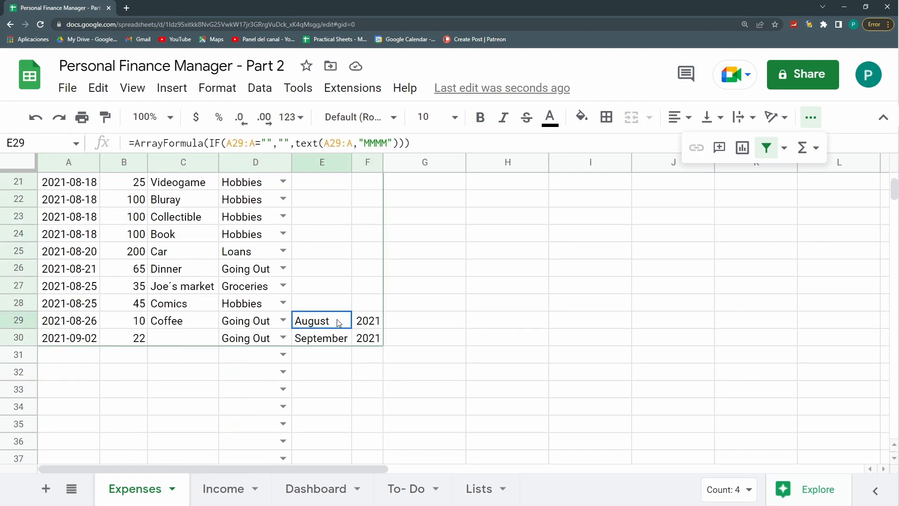
key("ctrl+Home")
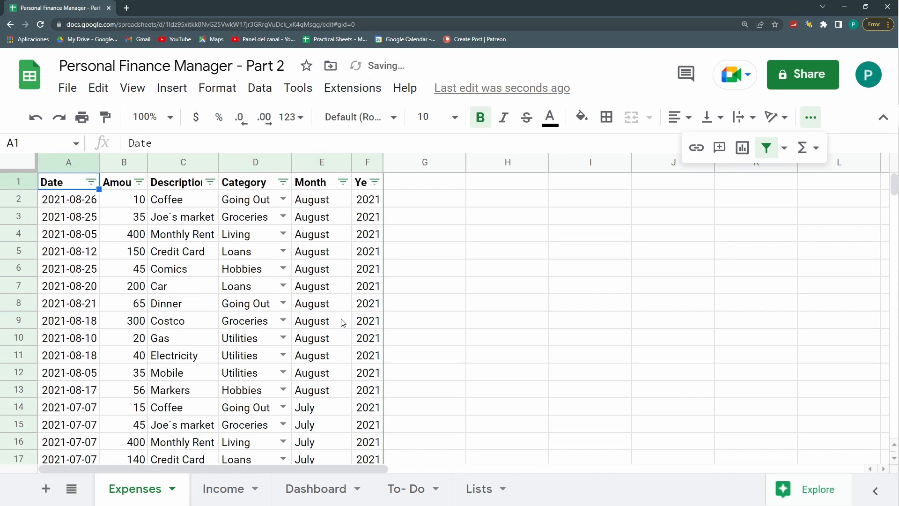
Step: Widen column F to fit the Year header and remove the filter from the Expenses table
left_click_drag(323, 200, 362, 203)
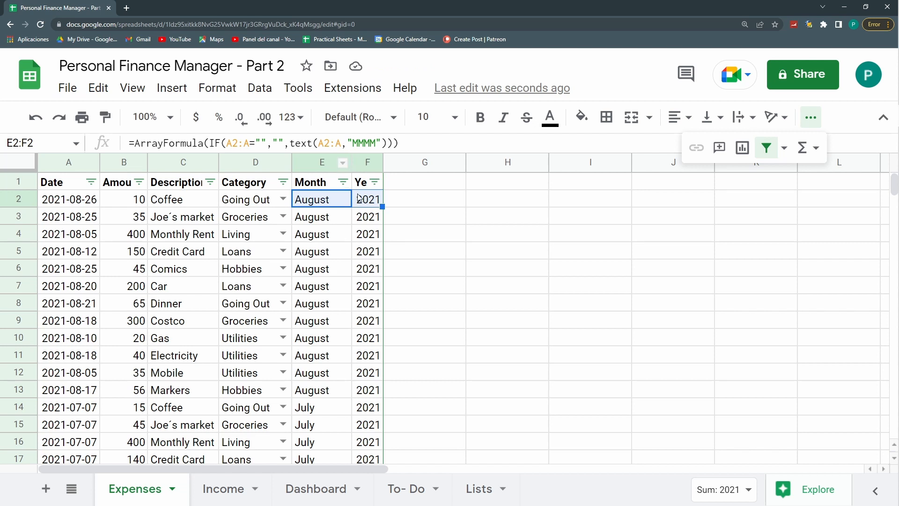
left_click_drag(380, 162, 396, 162)
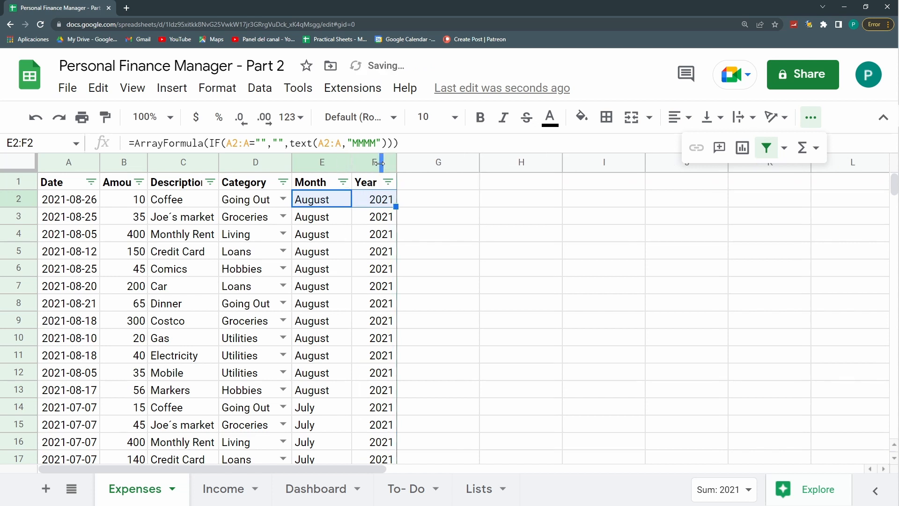
left_click(329, 201)
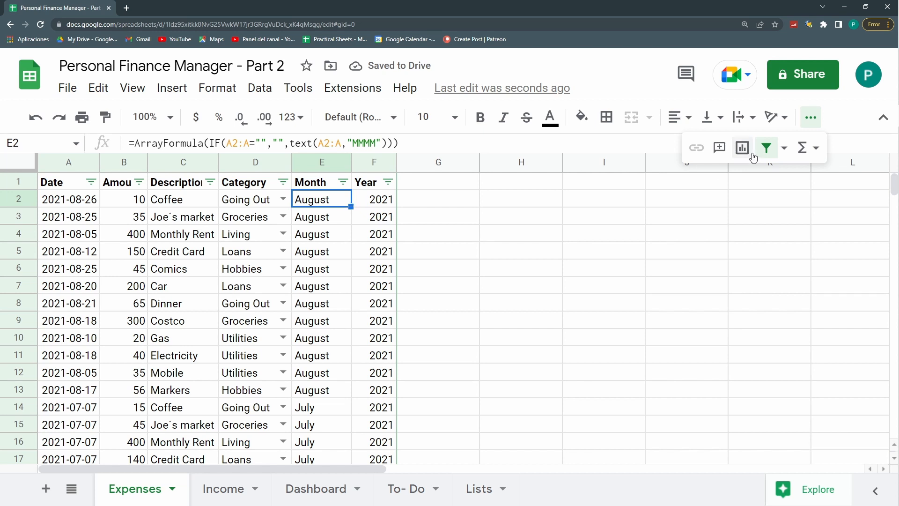
left_click(766, 148)
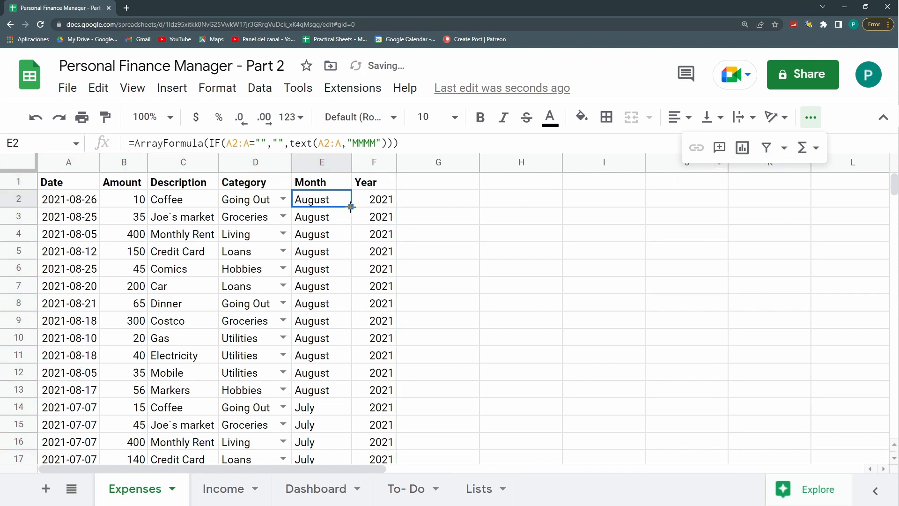
Step: Fill the Month array formula from E2 up into header cell E1 and clear the formula in E2
left_click_drag(351, 190, 350, 178)
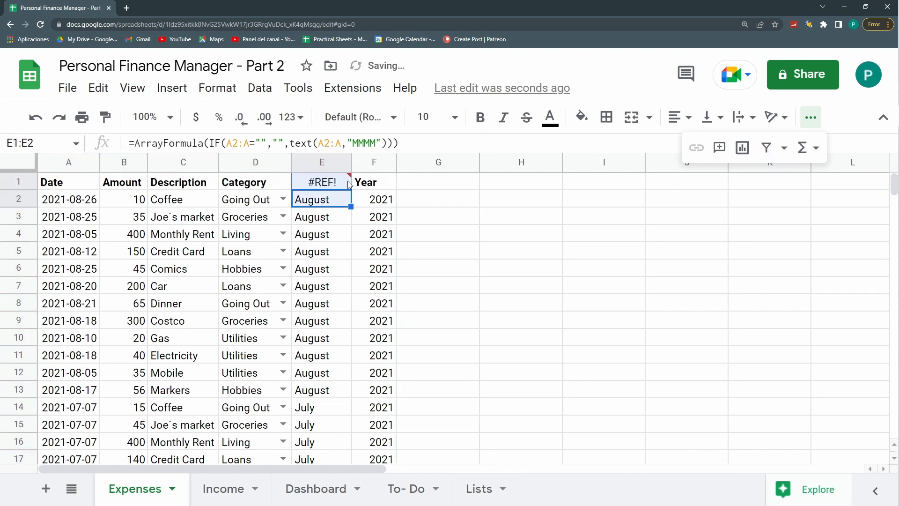
left_click(328, 200)
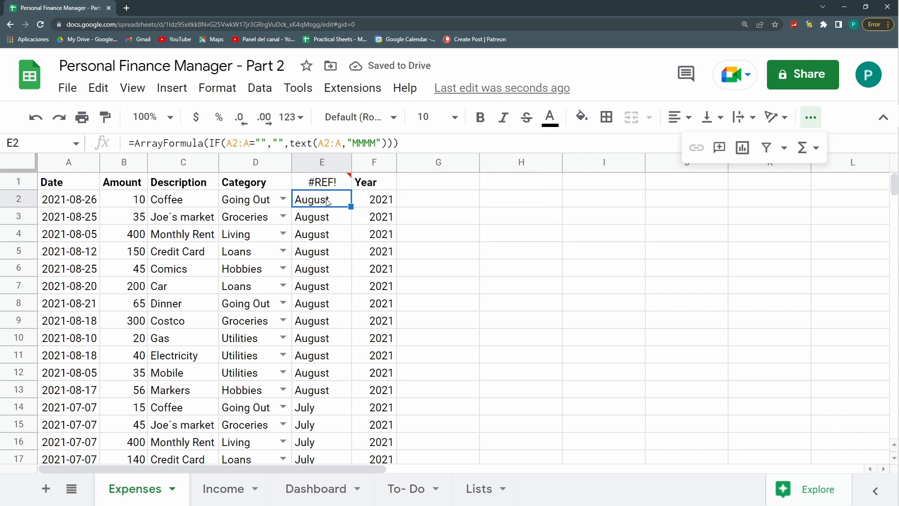
key("Delete")
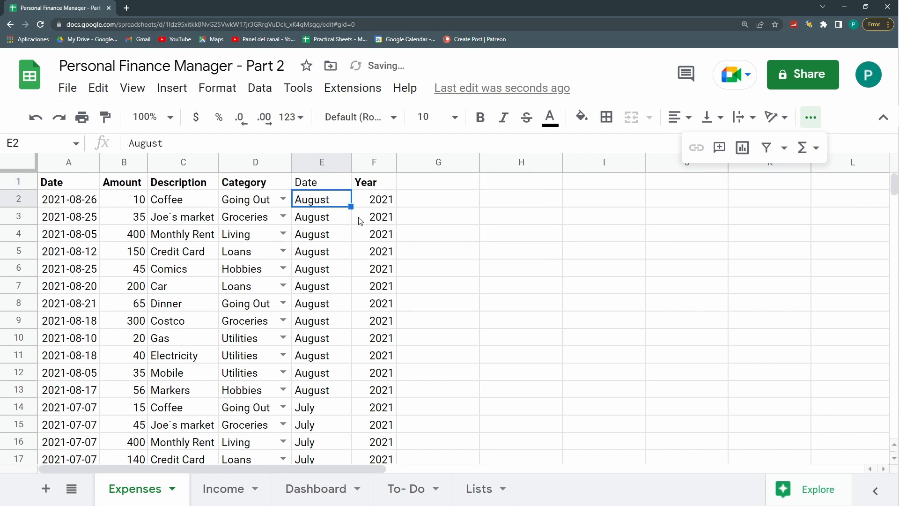
Step: Fill the Year array formula from F2 up into header cell F1 and clear the formula in F2
left_click(392, 201)
left_click_drag(396, 204, 397, 183)
left_click(386, 200)
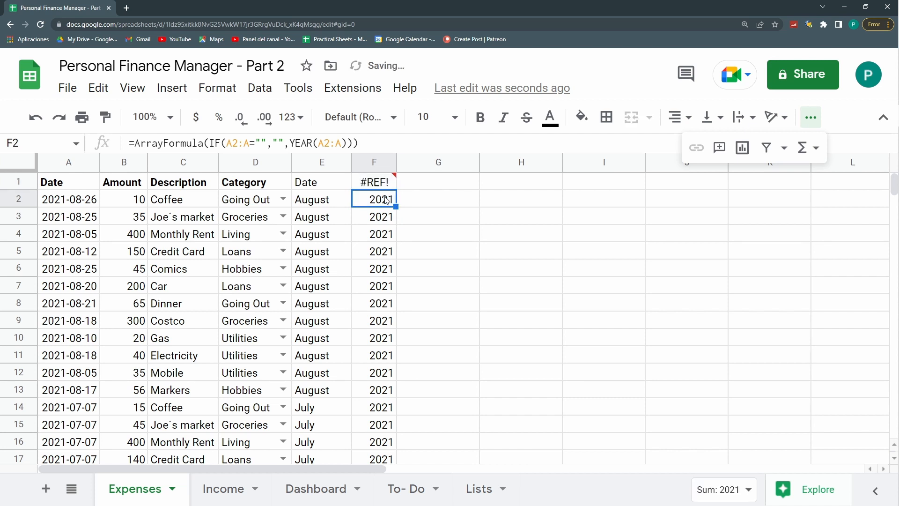
key("Delete")
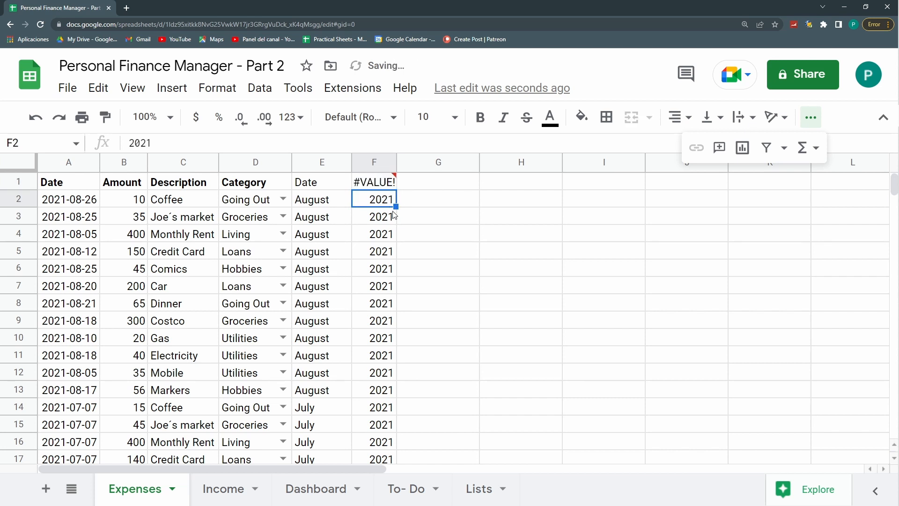
Step: Insert the nested condition IF(ROW(A1:A)=1 directly before the text function in the E1 Month formula
left_click_drag(330, 181, 380, 181)
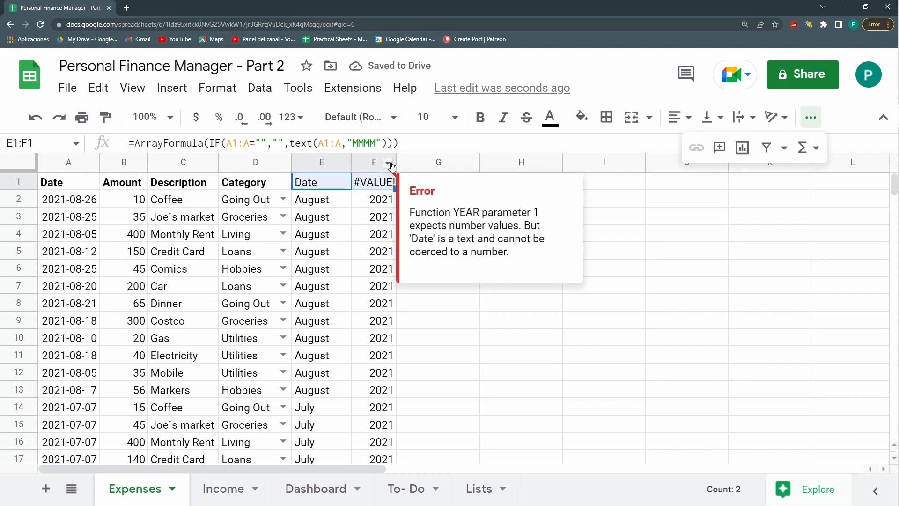
left_click(320, 183)
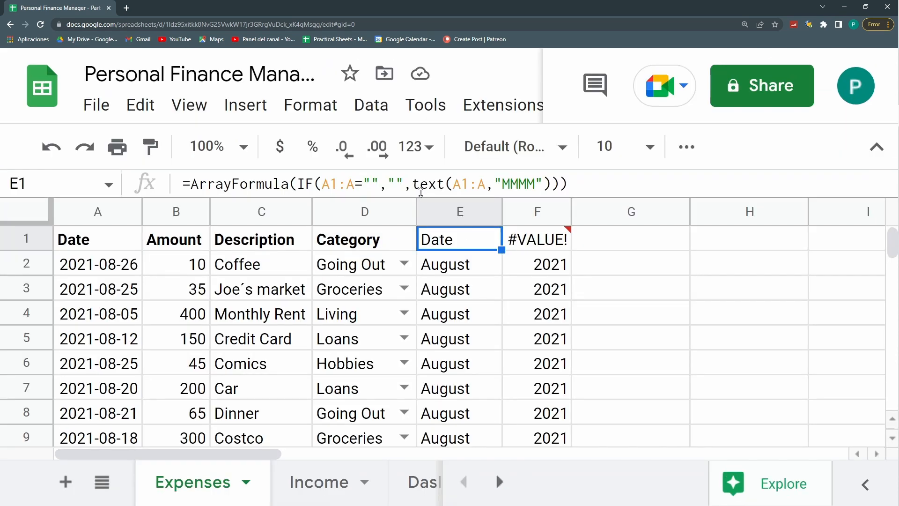
left_click(411, 182)
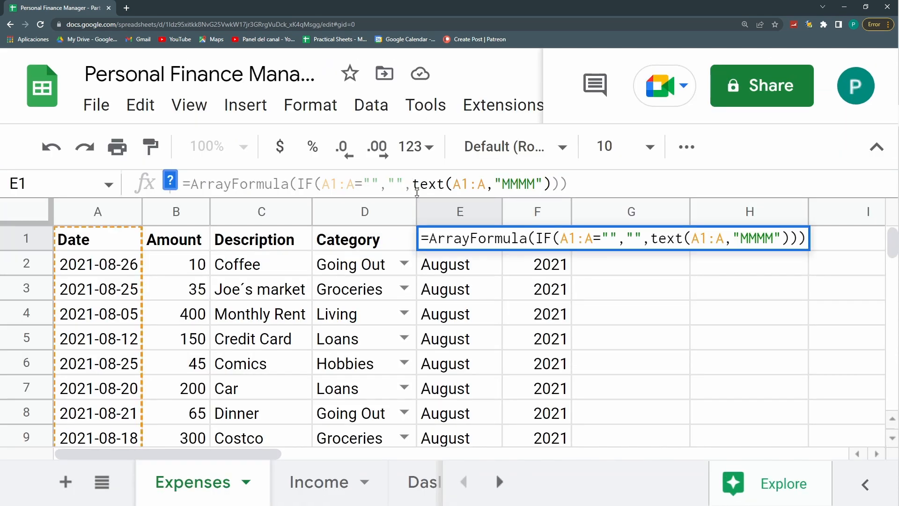
type("IF")
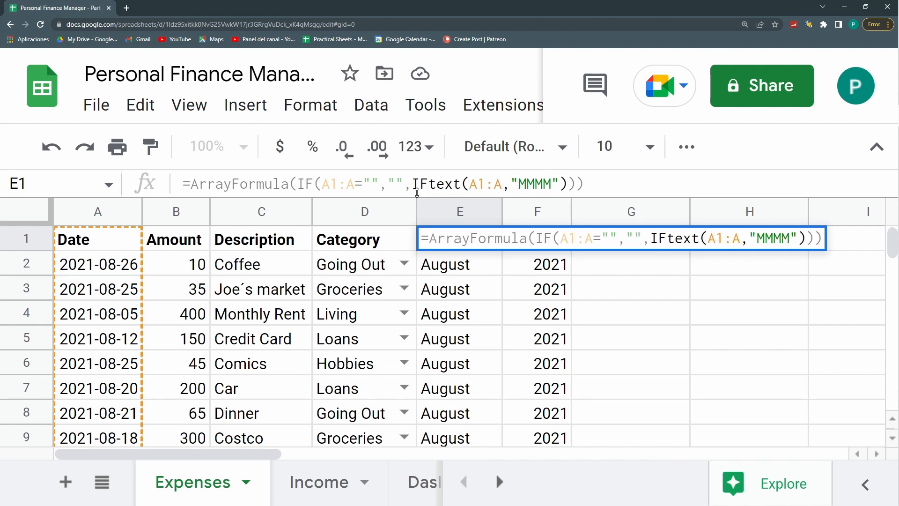
type("(")
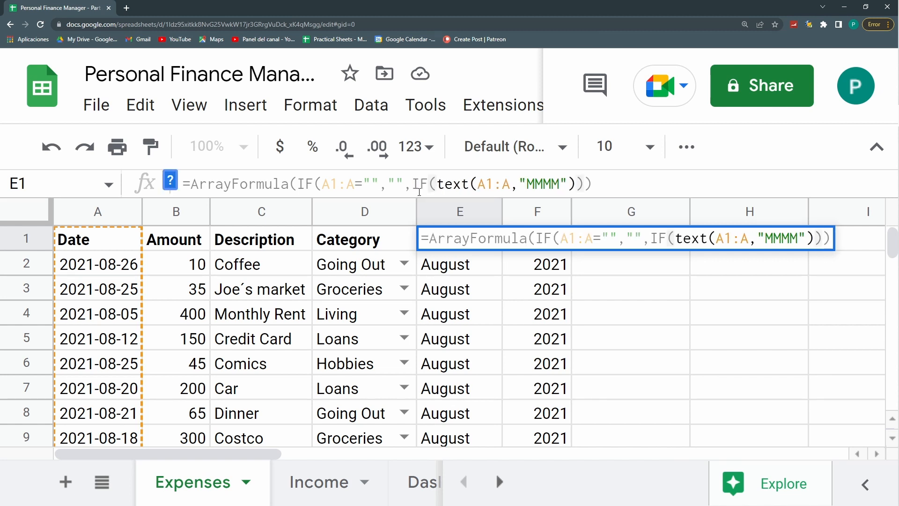
type("ROW(")
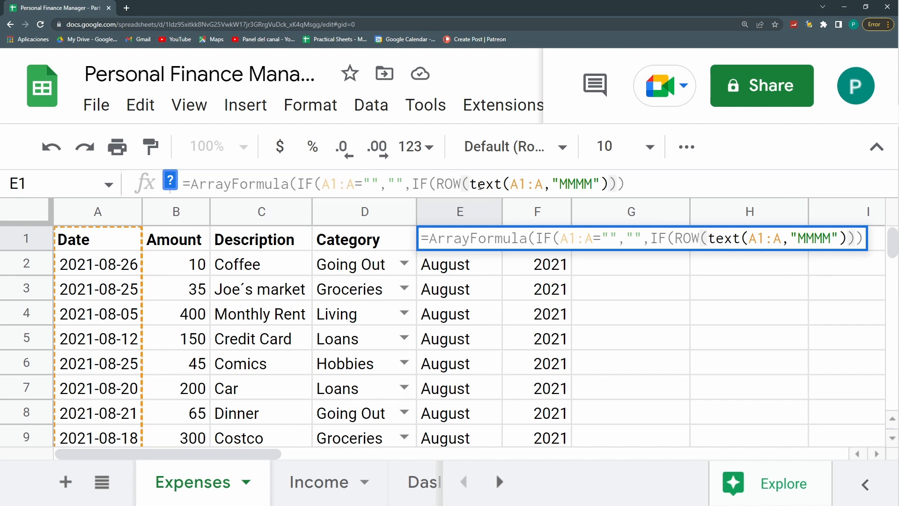
type("A1")
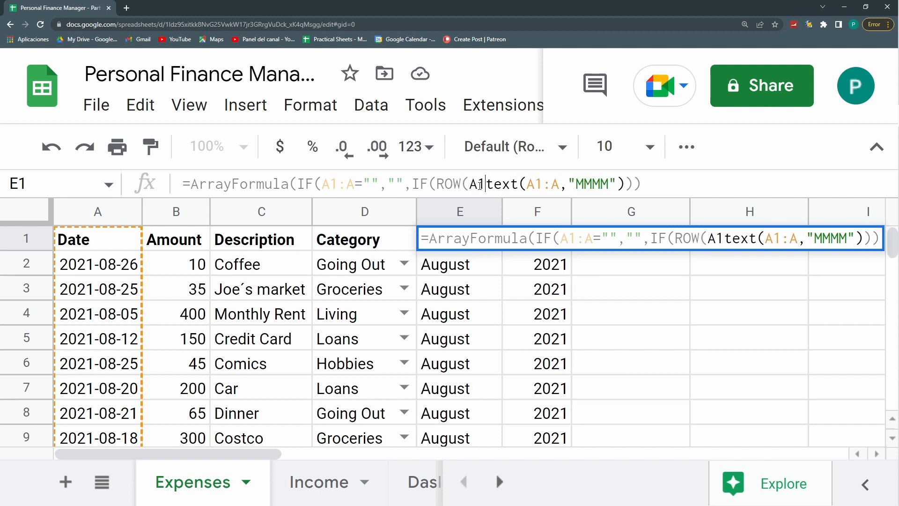
type(":A")
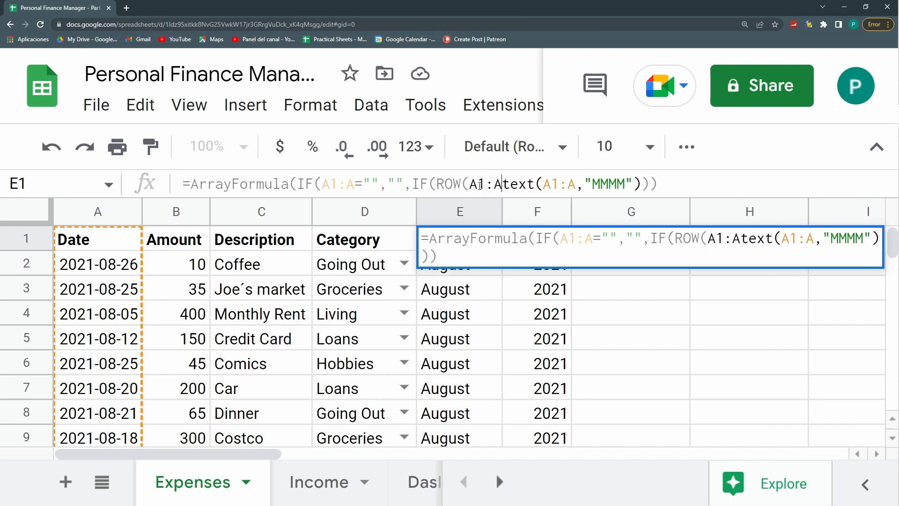
type(")")
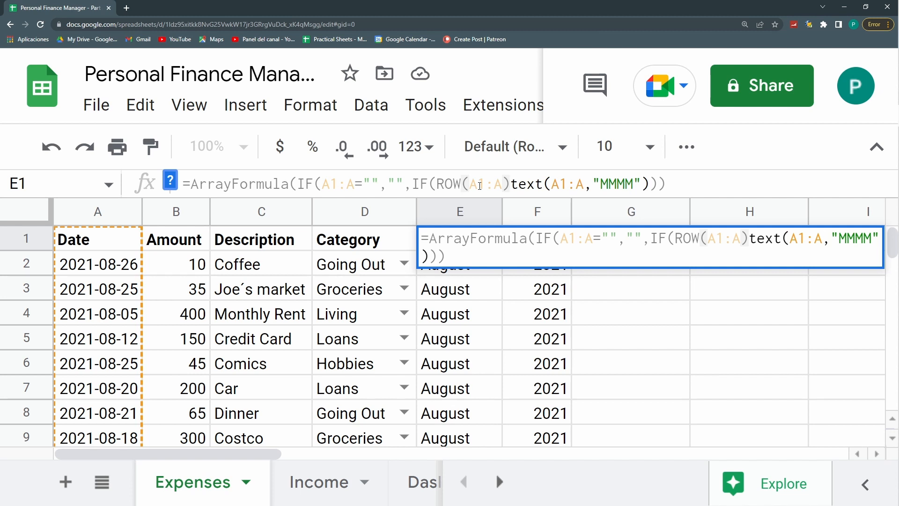
type("=1")
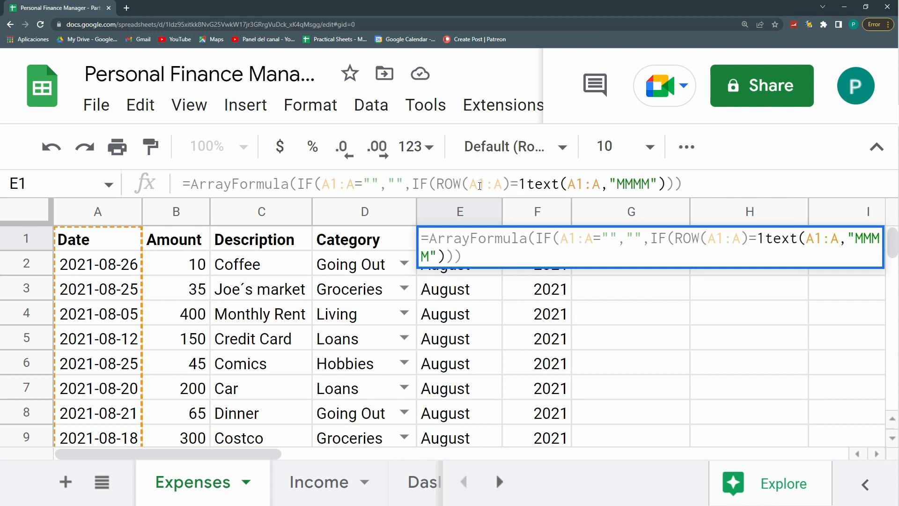
Step: Add "Month" as the value returned when the nested row condition in E1 is true, separated from the text function
type(";\"\"")
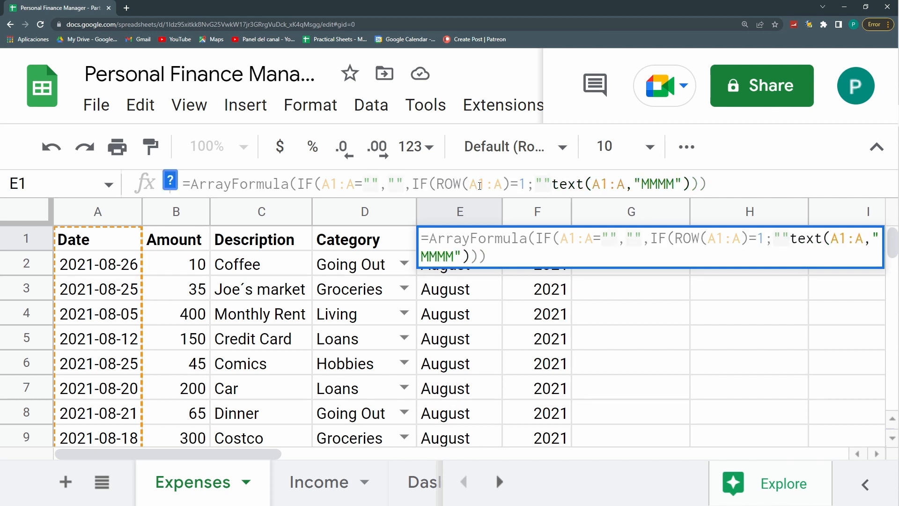
key("Left")
type("m")
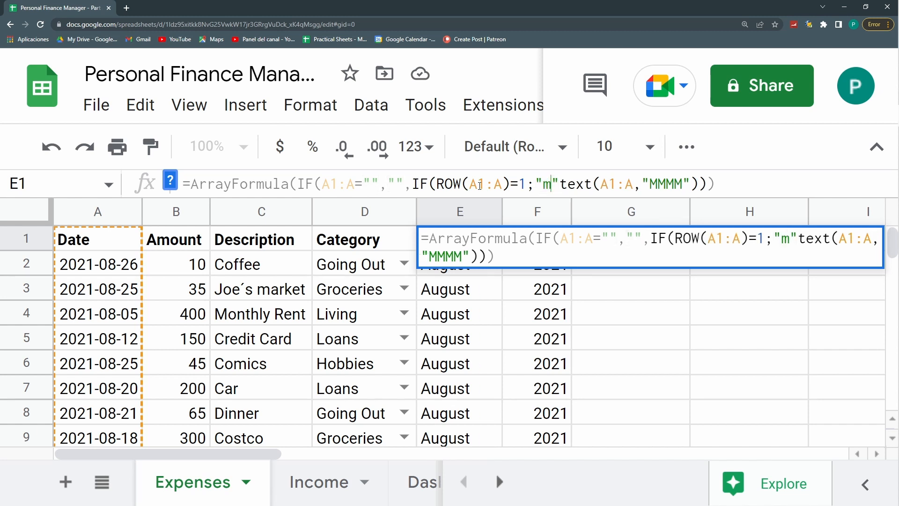
key("BackSpace")
type("Month")
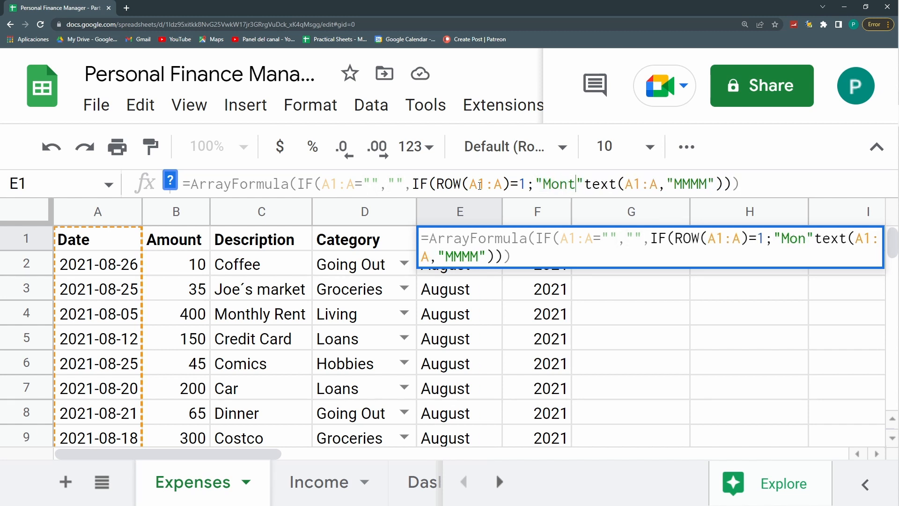
key("Right")
key("Right")
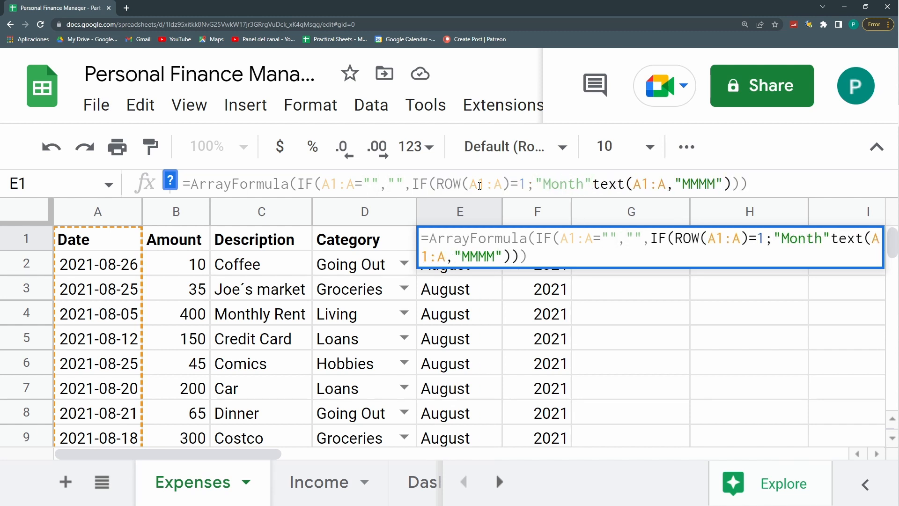
type(";")
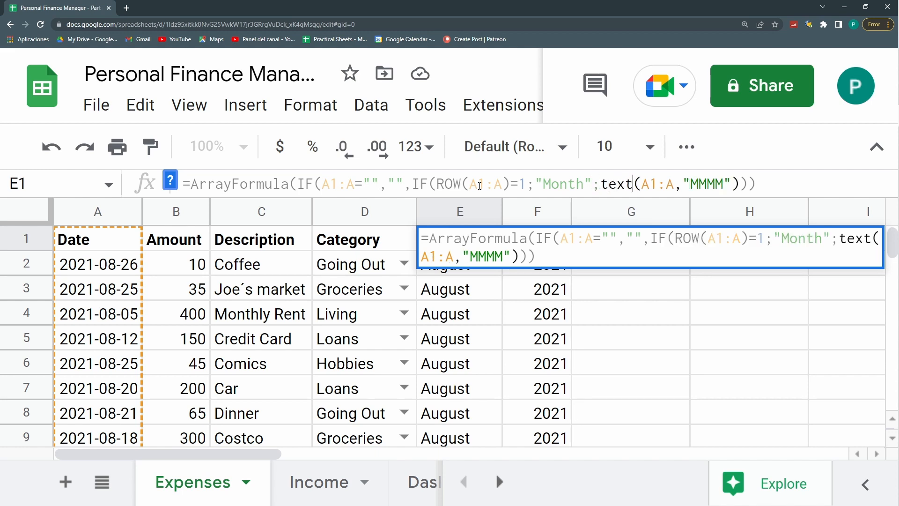
Step: Rewrite the function name text as uppercase TEXT in the E1 formula and commit the formula
key("BackSpace")
key("BackSpace")
key("BackSpace")
key("BackSpace")
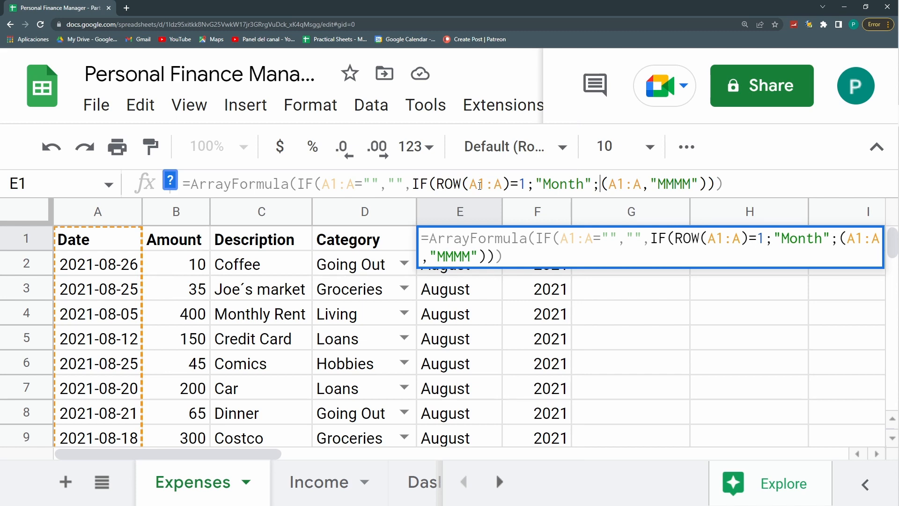
type("TEXT")
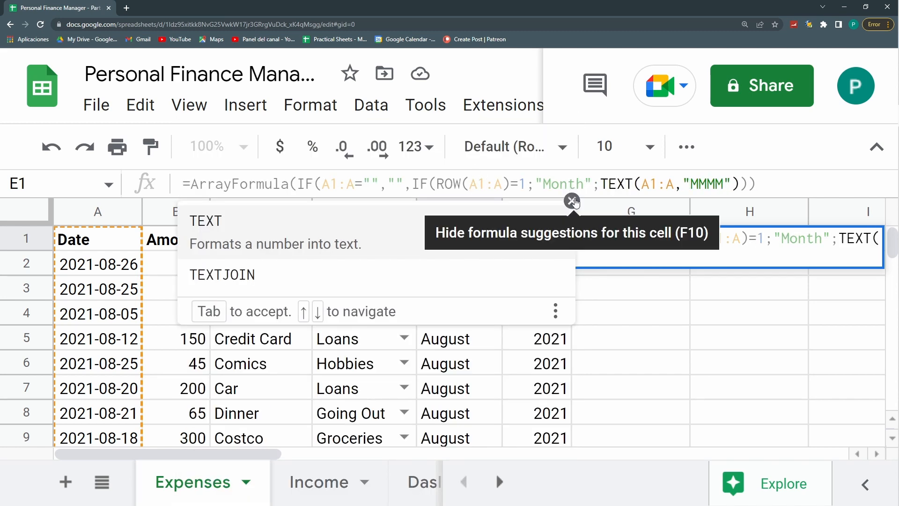
left_click(574, 201)
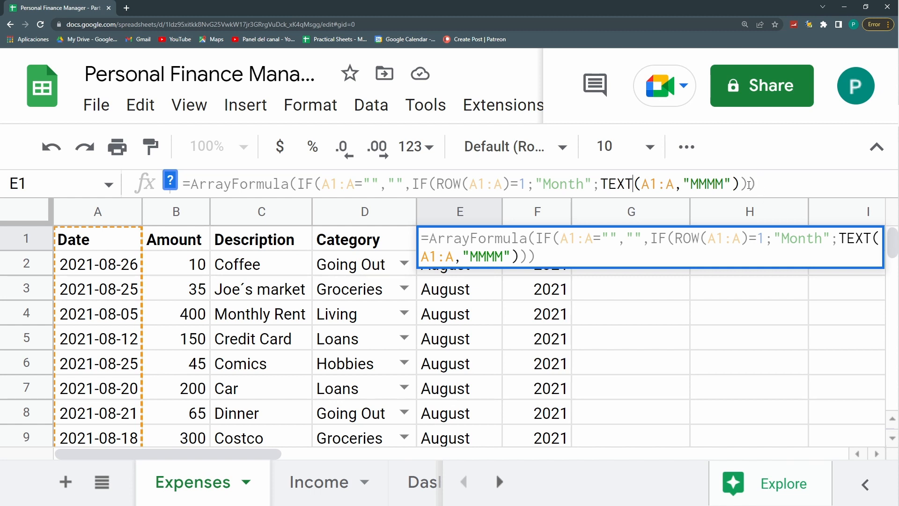
key("Return")
key("Up")
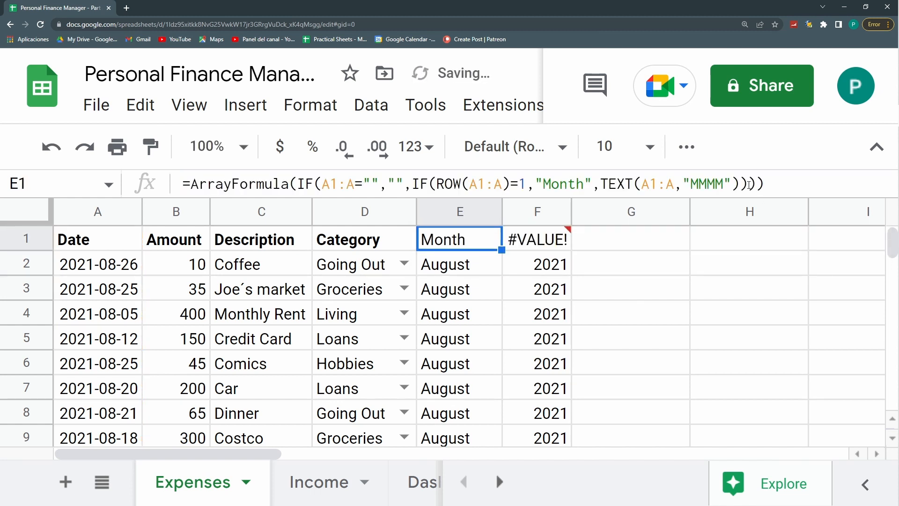
Step: Copy the bold header formatting from D1 onto the Month header in E1
left_click(385, 239)
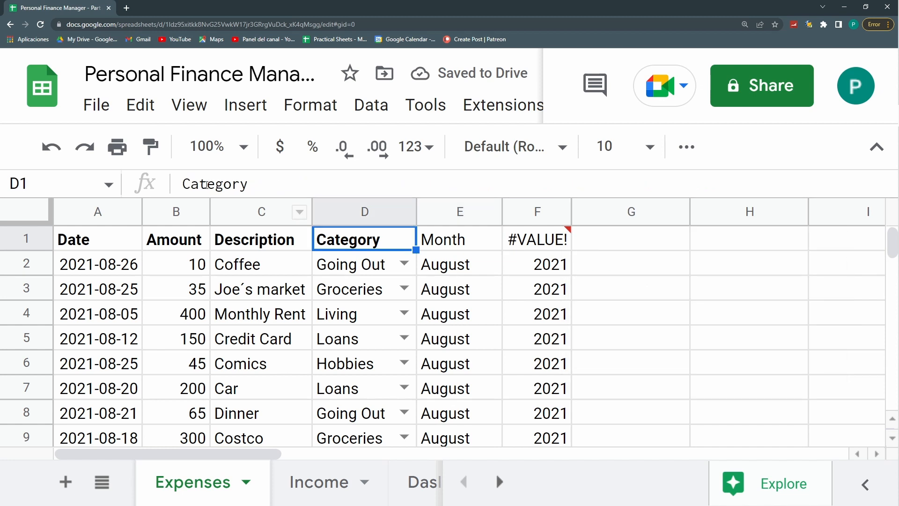
left_click(152, 155)
left_click(462, 237)
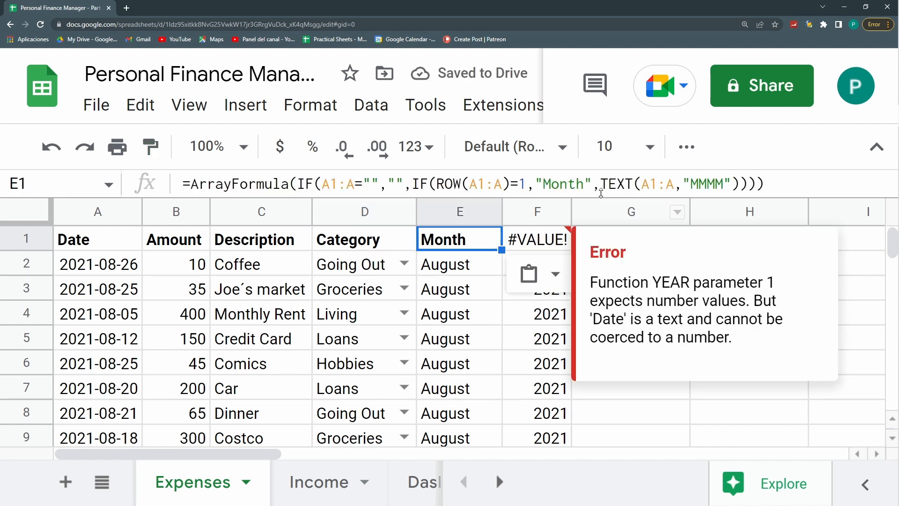
Step: Copy the IF(ROW(A1:A)=1,"Month", part of the E1 formula into the F1 formula, directly before YEAR
left_click_drag(414, 180, 602, 191)
key("ctrl+c")
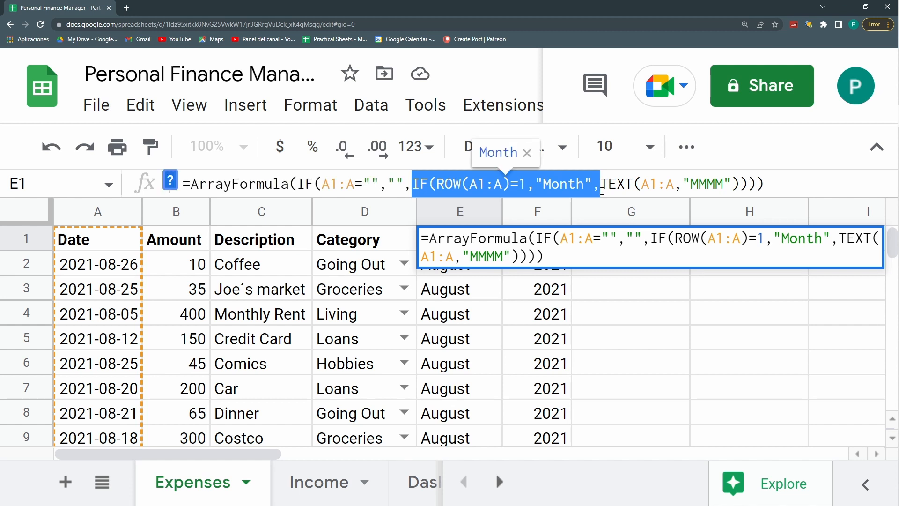
key("Escape")
key("Right")
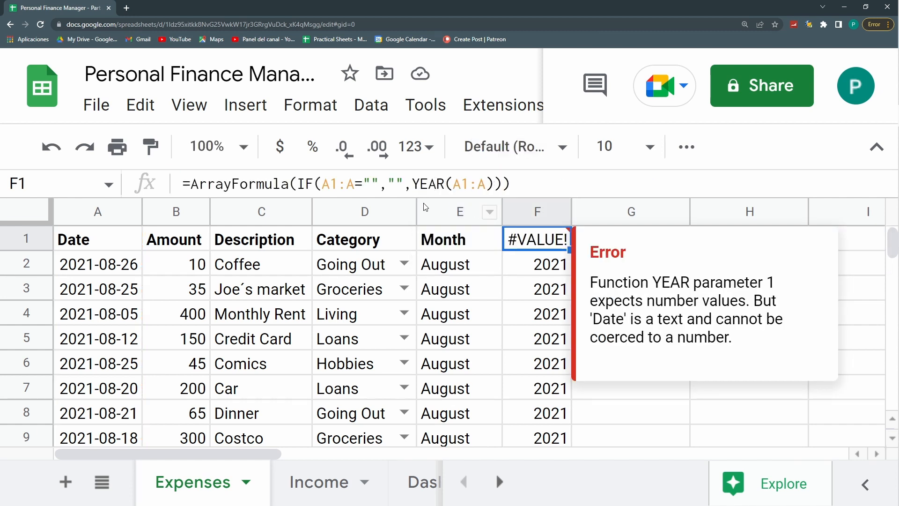
left_click(411, 183)
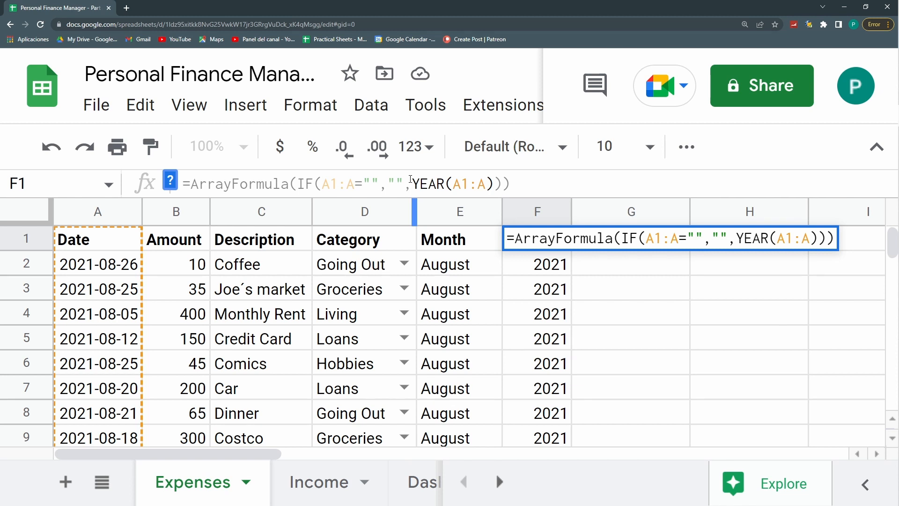
key("ctrl+v")
Step: Change the header text inside the F1 formula to "Year" and commit the formula
left_click_drag(582, 183, 544, 183)
type("y")
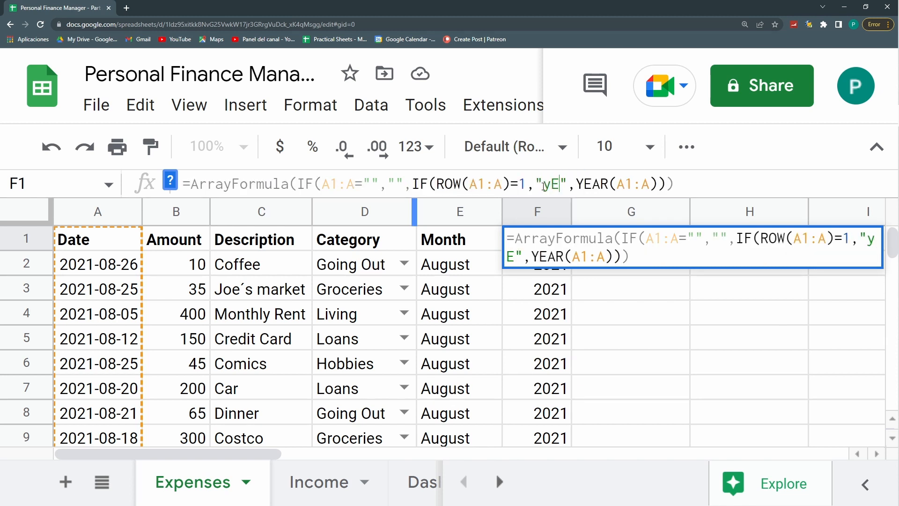
key("BackSpace")
type("Year")
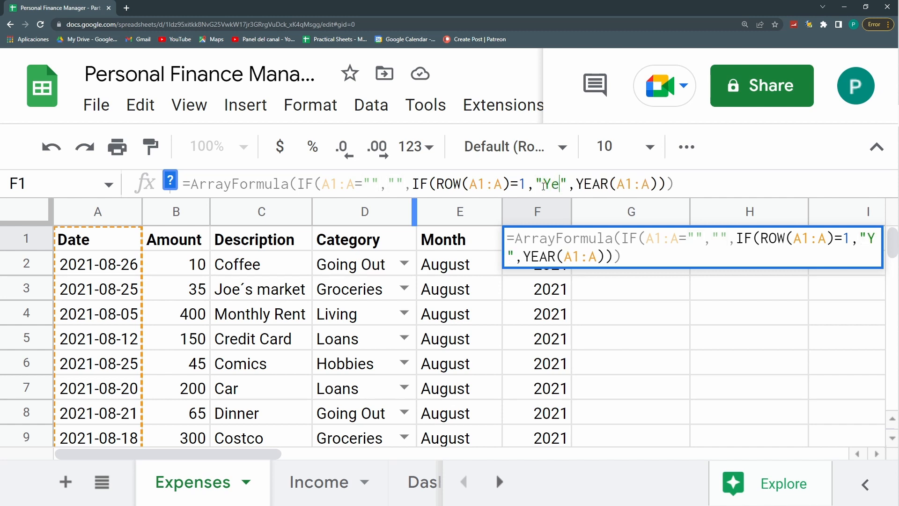
key("Return")
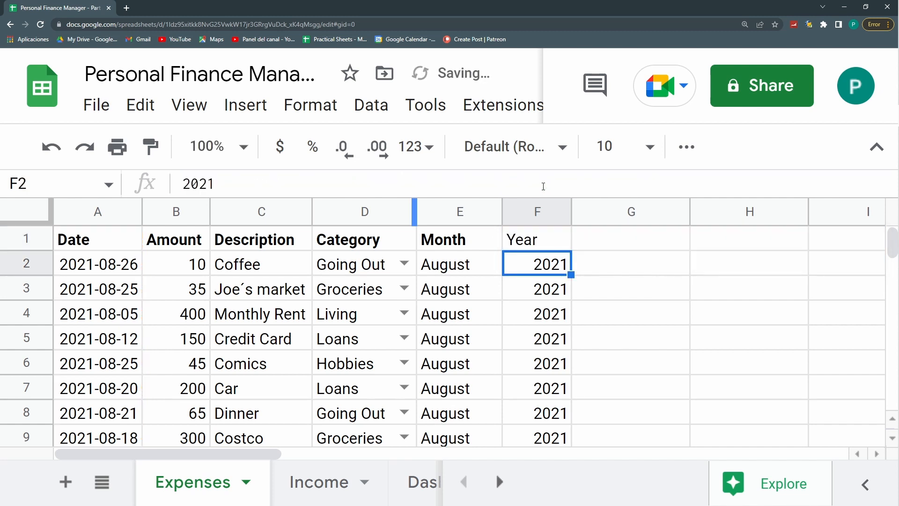
Step: Make the Year header in F1 bold
left_click(524, 244)
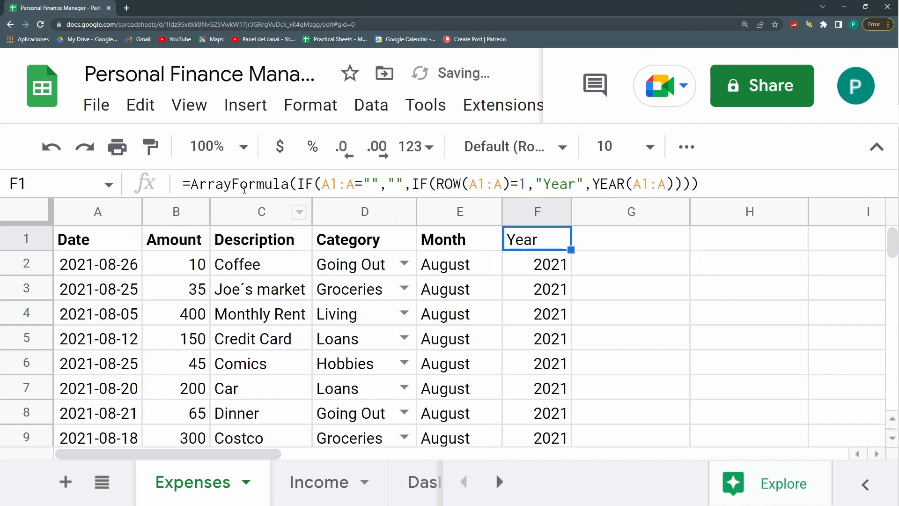
key("ctrl+b")
key("Down")
left_click(687, 147)
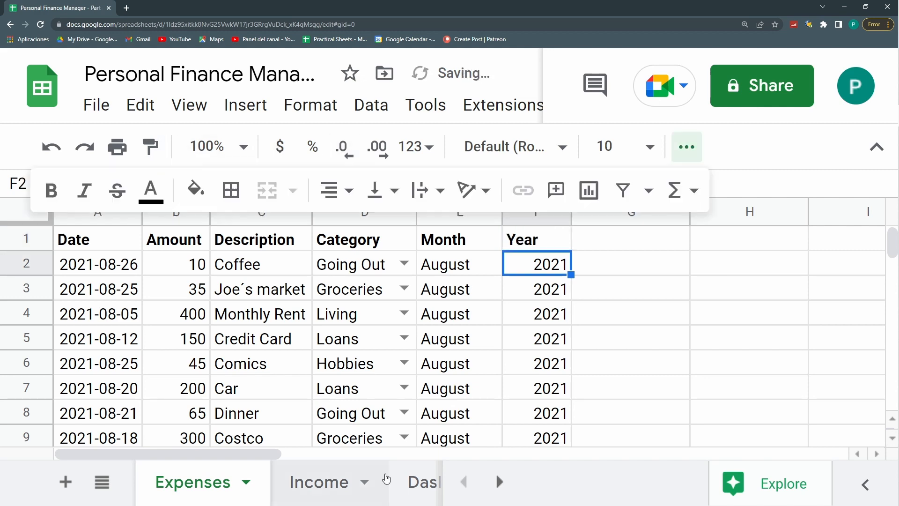
left_click(684, 147)
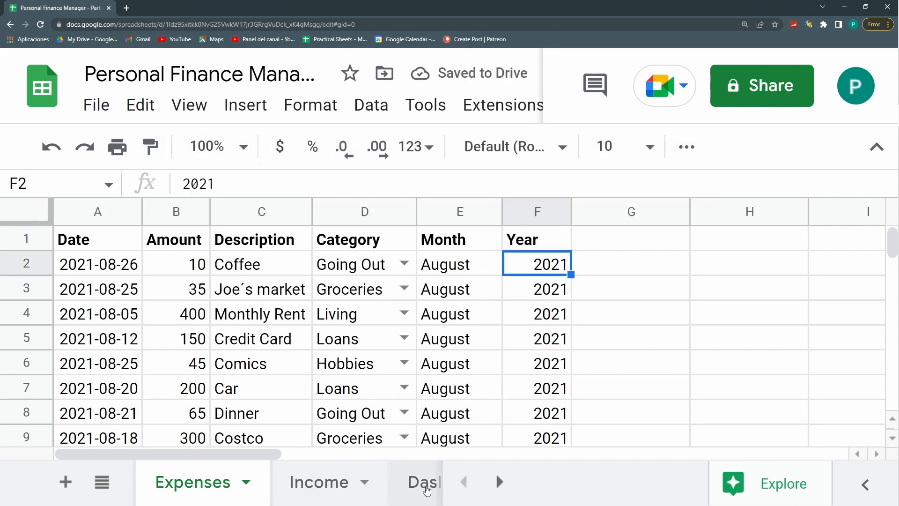
Step: Review the Dashboard sheet's table styling at a smaller browser zoom, and return to the Expenses header row
left_click(424, 482)
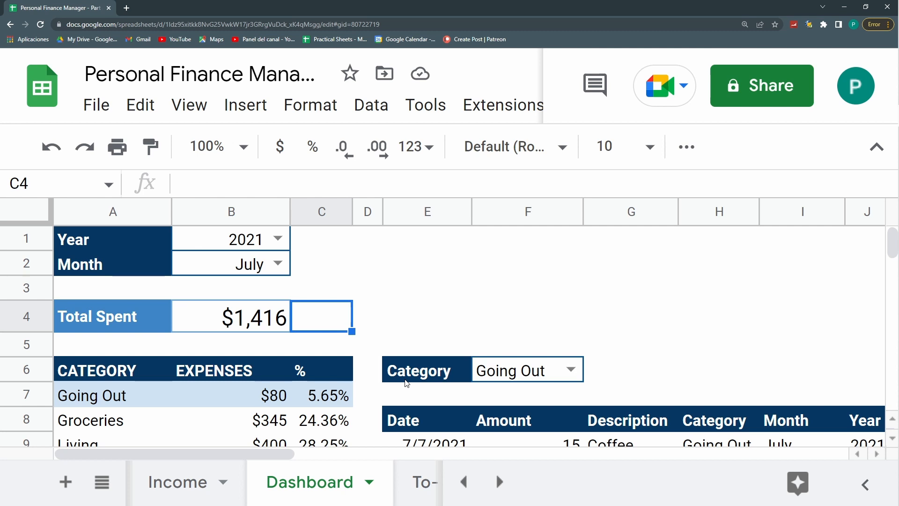
key("ctrl+0")
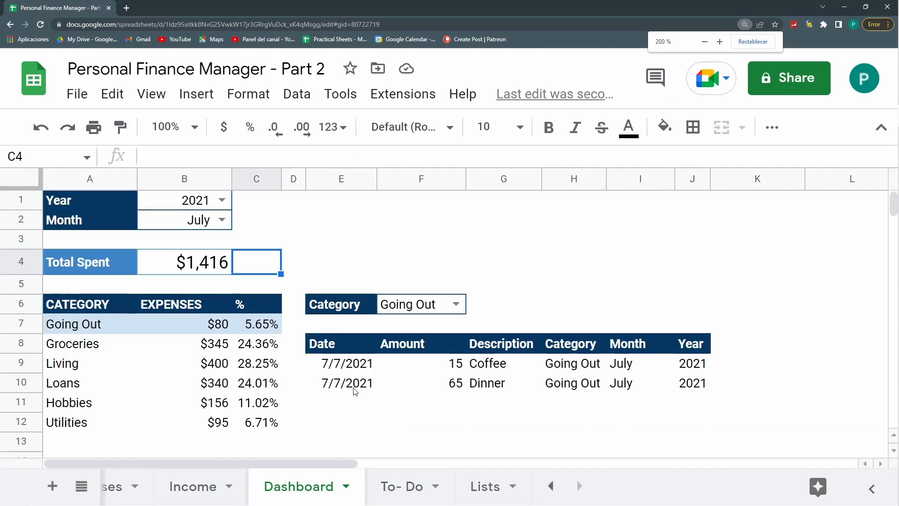
left_click(113, 490)
left_click_drag(61, 200, 413, 202)
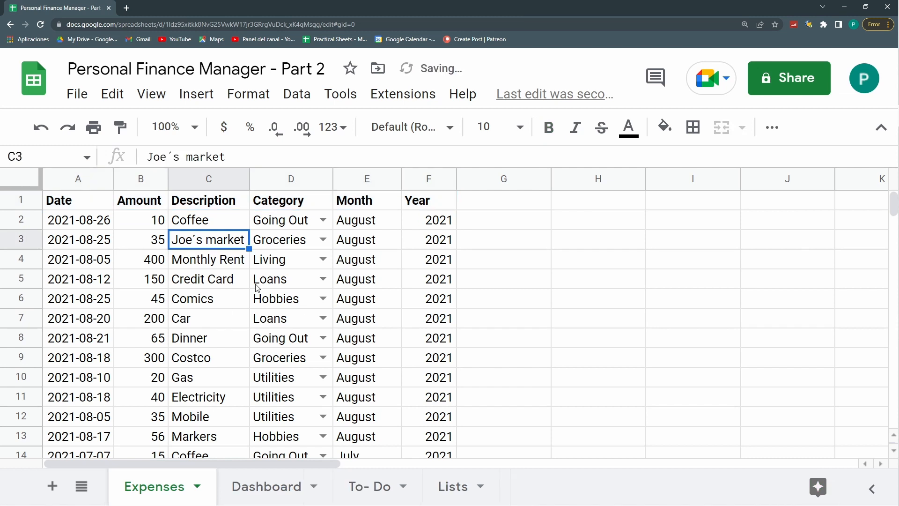
Step: Apply alternating colors without a header style to the Expenses table, with the range set to A2:F30
left_click(244, 286)
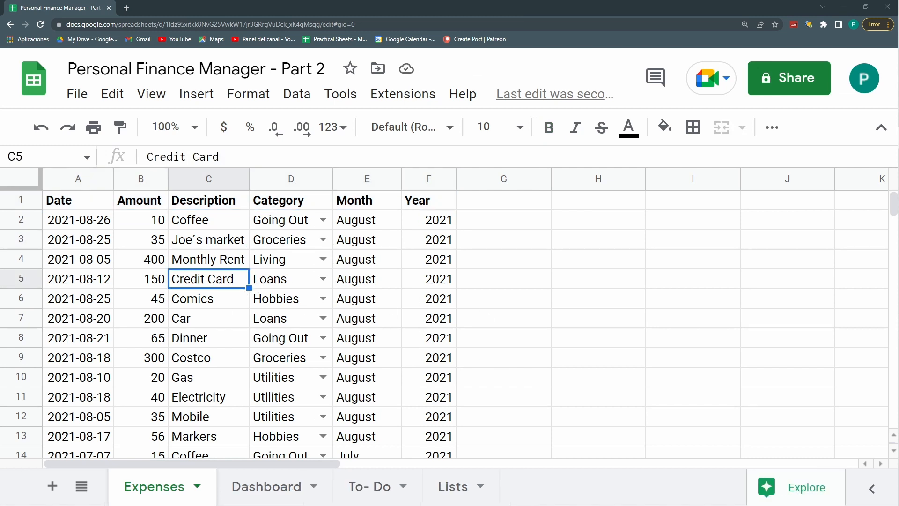
left_click(213, 253)
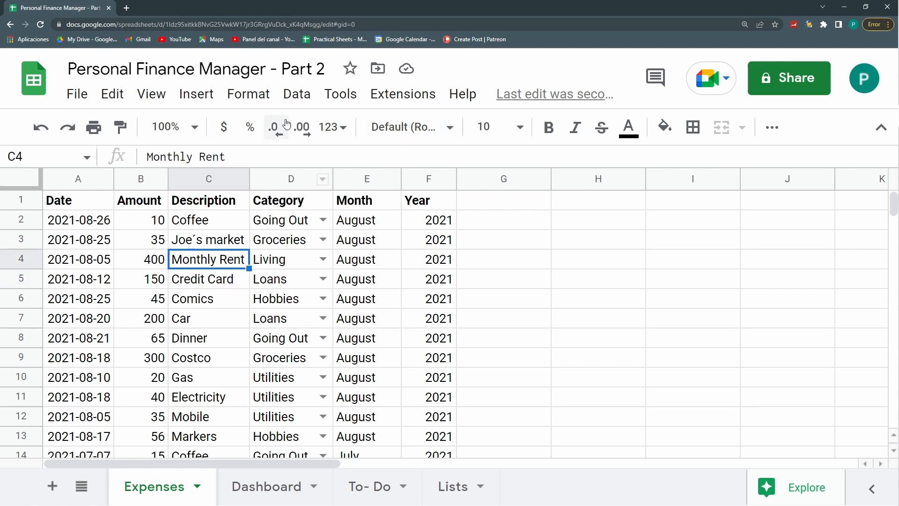
left_click(248, 96)
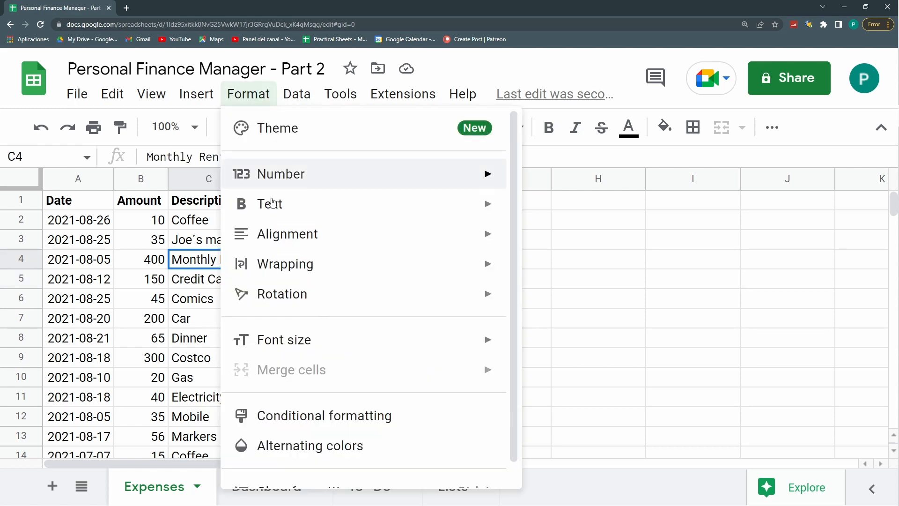
scroll(302, 317, "down", 1)
left_click(403, 431)
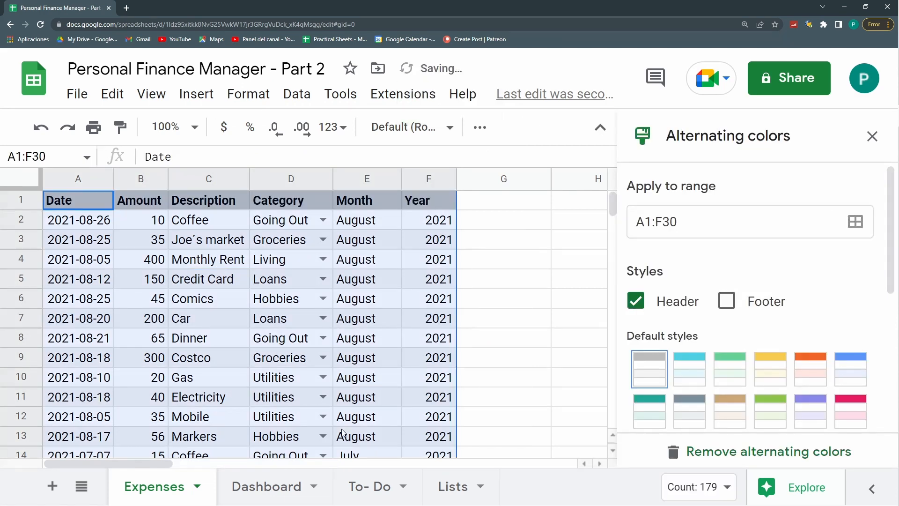
left_click(637, 302)
left_click_drag(654, 223, 645, 223)
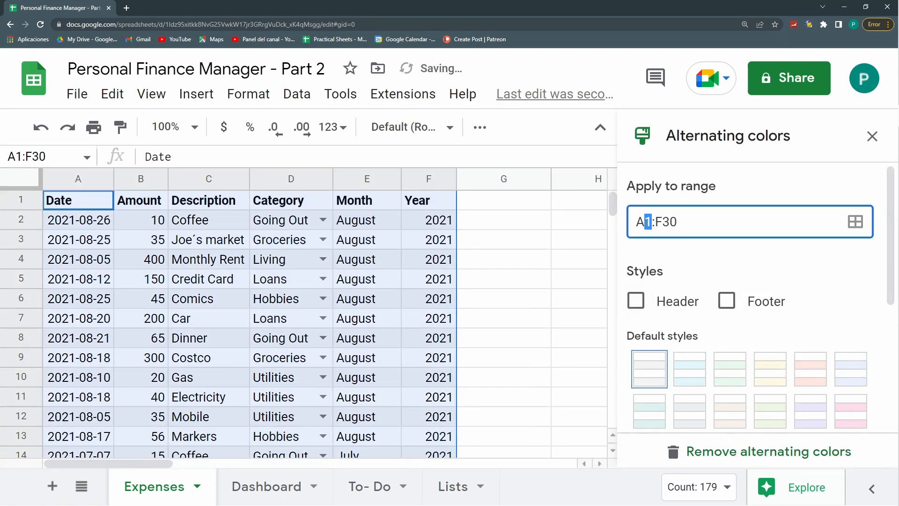
type("2")
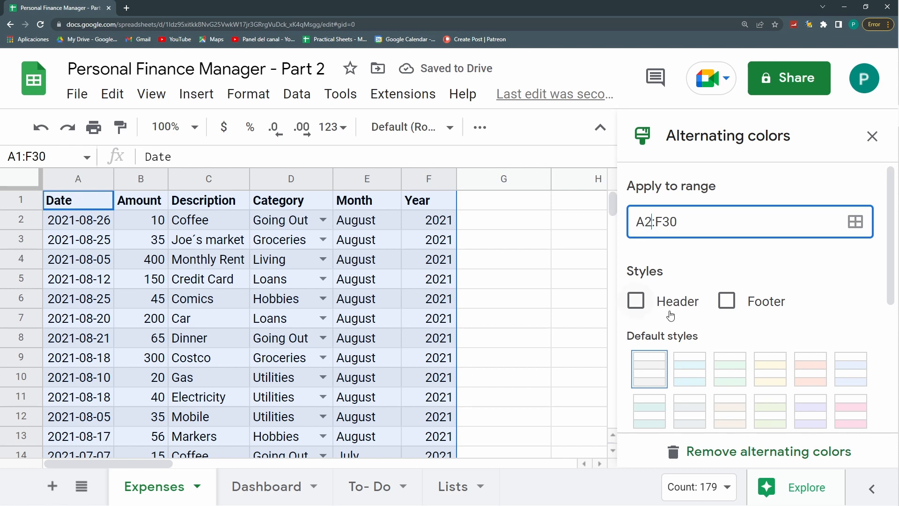
Step: Choose the pale blue default alternating style, change its Color 2 to a stronger light blue, and finish the alternating colors
scroll(683, 333, "down", 5)
scroll(751, 235, "up", 3)
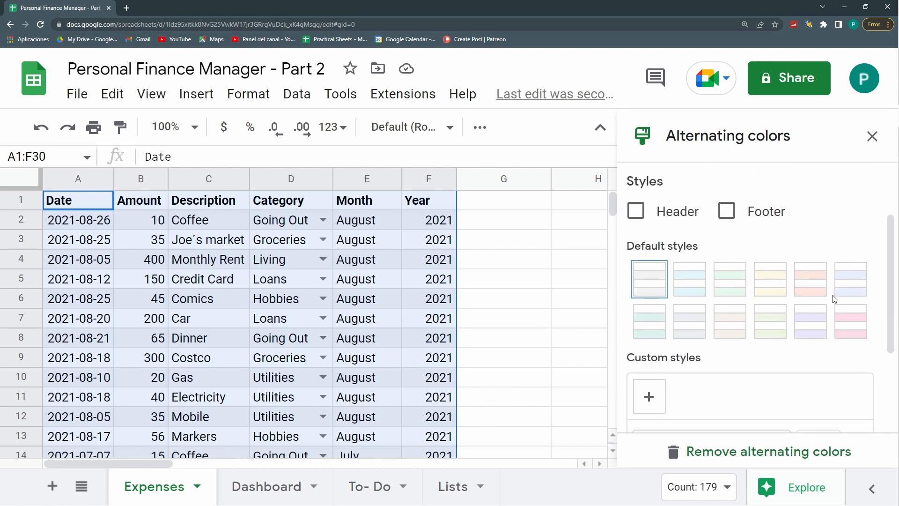
left_click(847, 292)
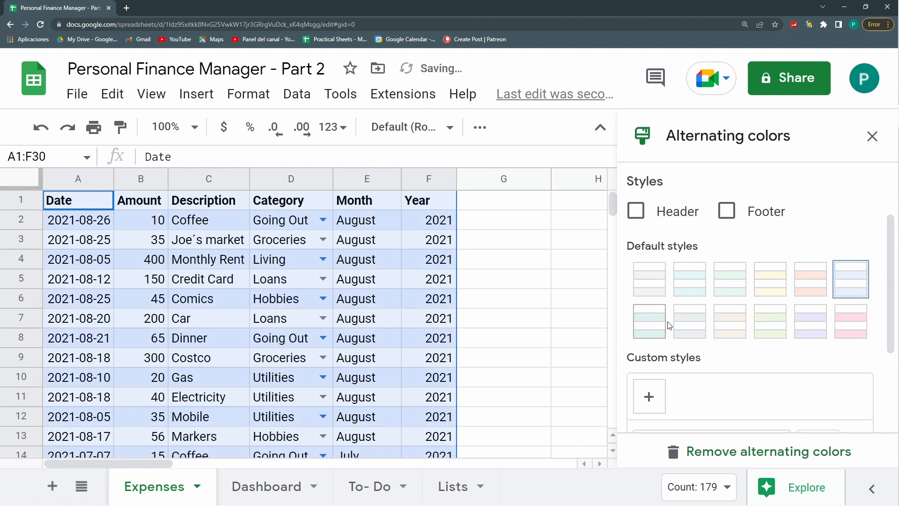
scroll(705, 335, "down", 2)
scroll(724, 395, "down", 1)
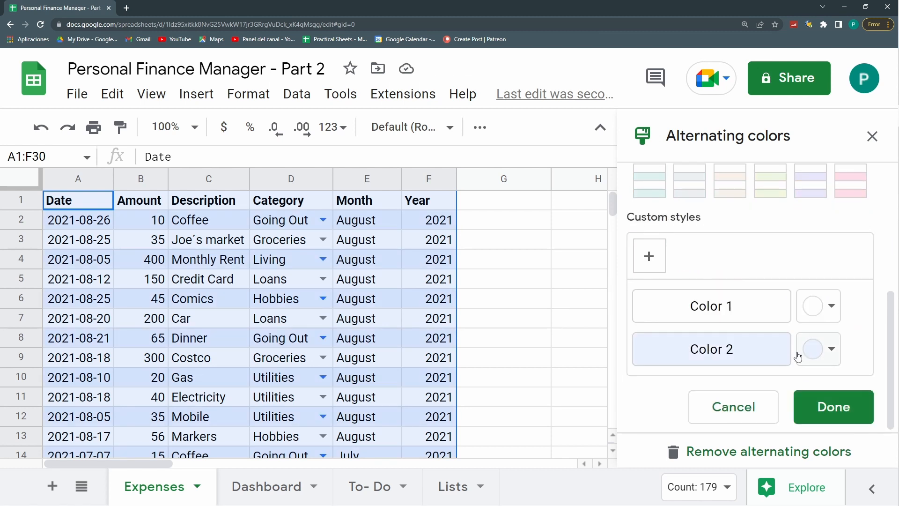
left_click(815, 349)
scroll(784, 412, "down", 3)
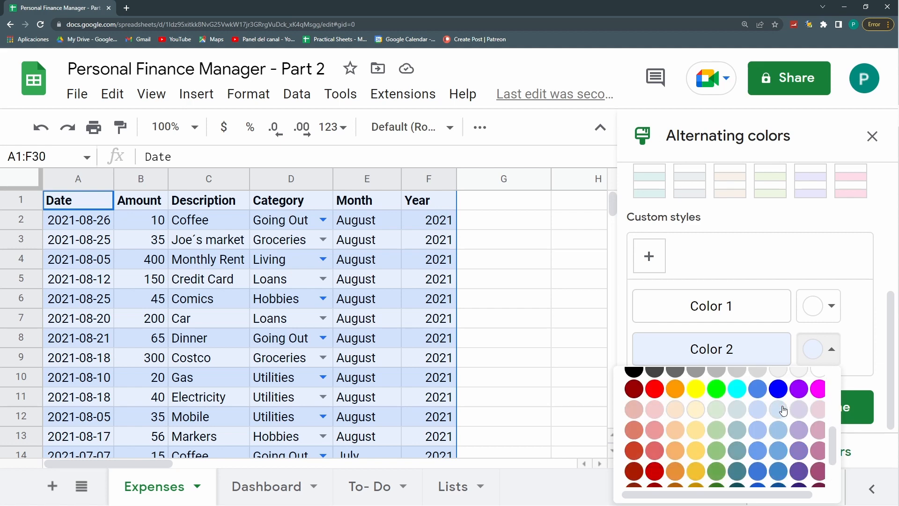
left_click(778, 414)
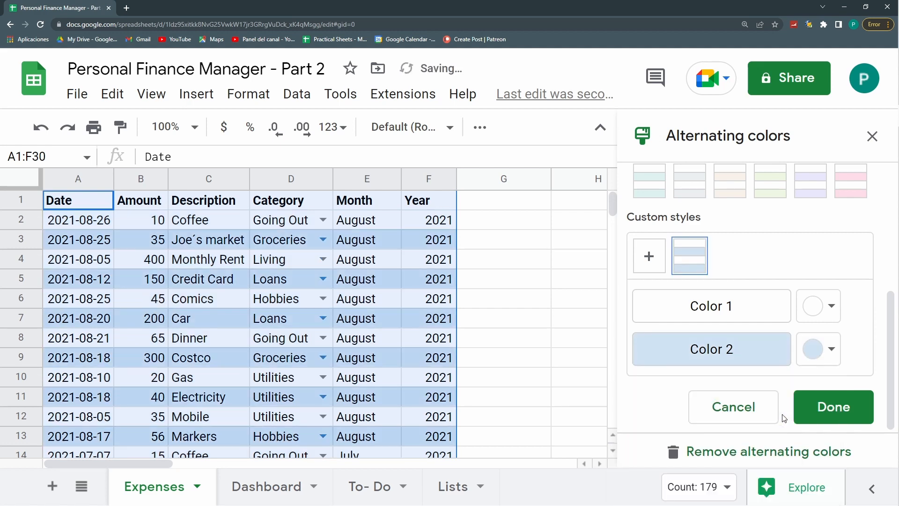
left_click(836, 416)
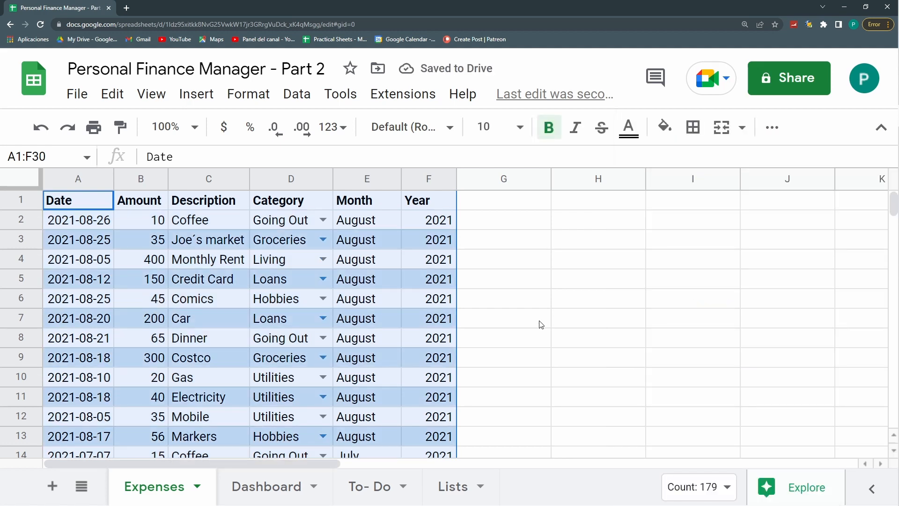
Step: Fill the Expenses header row A1:F1 with dark navy blue and make its text white
left_click(527, 322)
left_click_drag(61, 201, 466, 198)
left_click(665, 127)
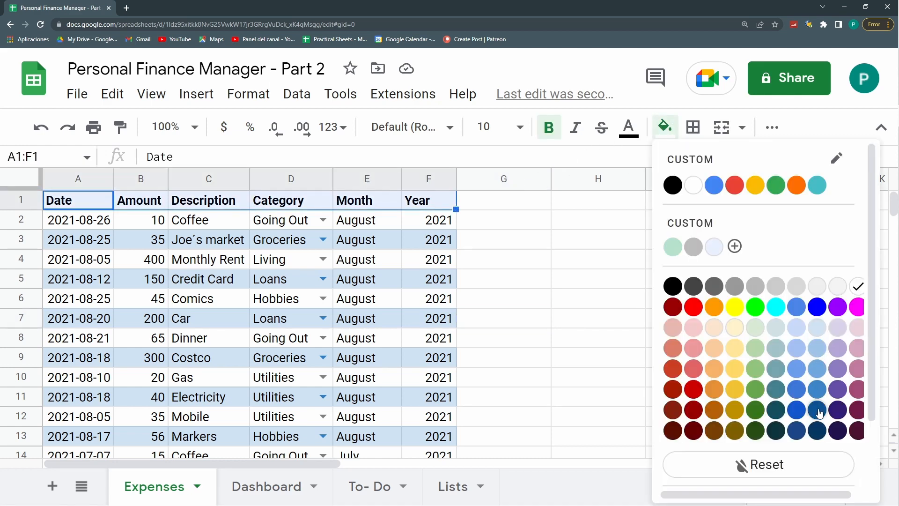
left_click(819, 429)
left_click(629, 128)
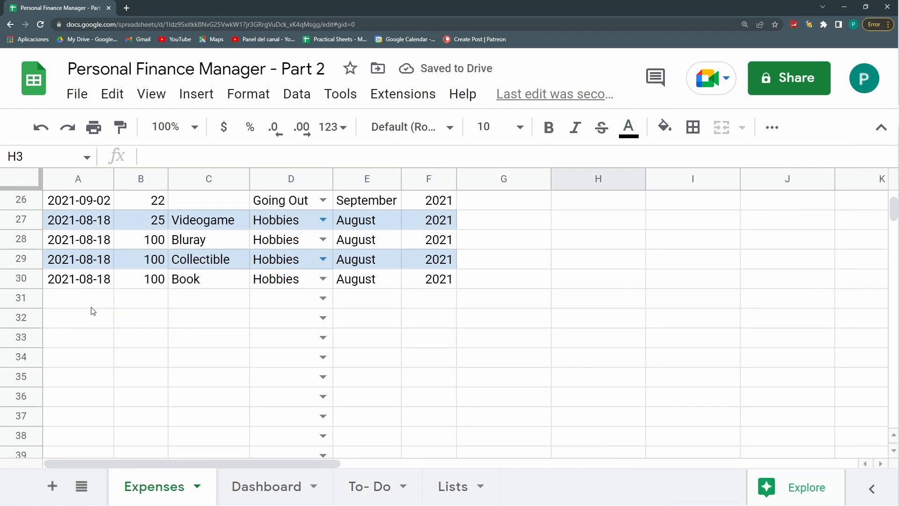
Step: Test the alternating colors on a new row by entering 200 in B31, and undo the entry
left_click(95, 299)
left_click(140, 300)
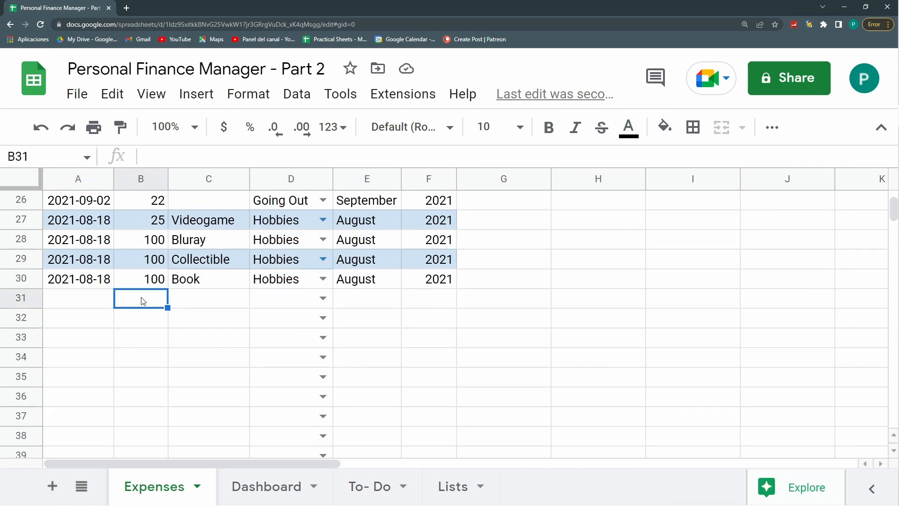
type("200")
key("Return")
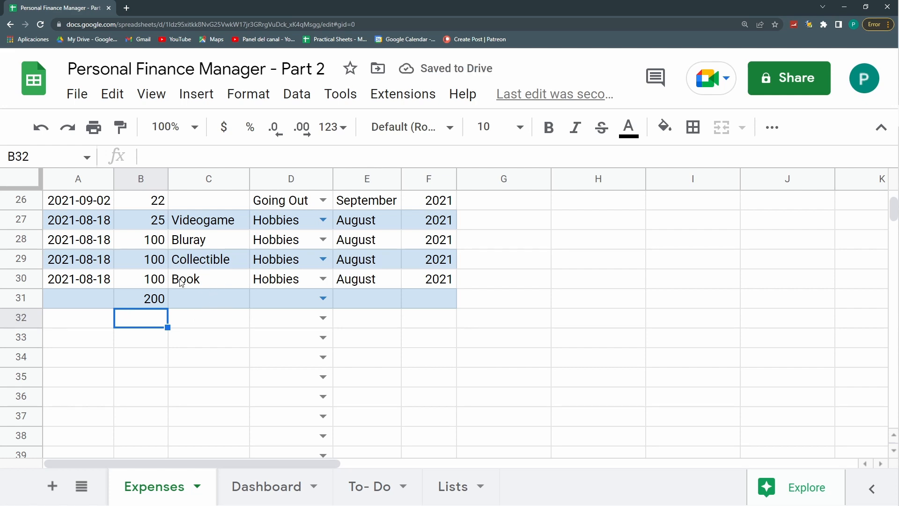
key("ctrl+z")
scroll(440, 331, "up", 5)
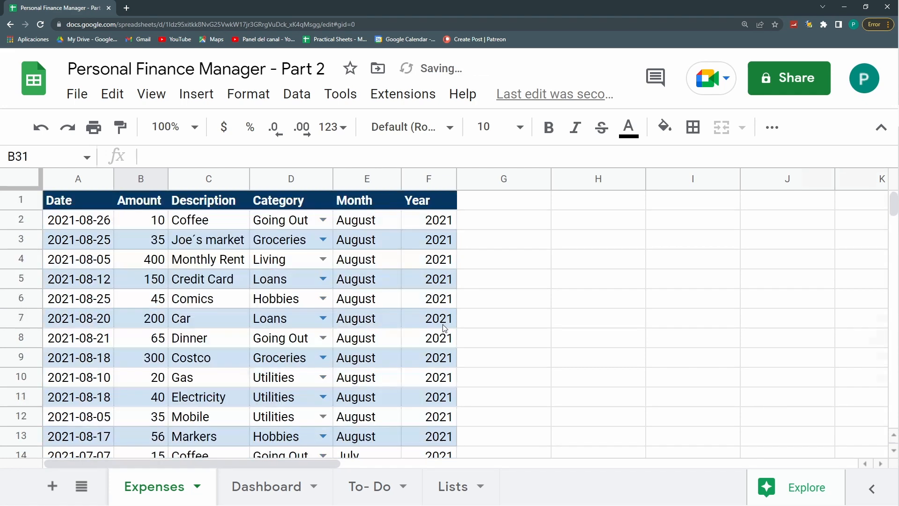
left_click(435, 200)
key("Home")
key("Right")
key("Right")
key("Right")
key("Right")
key("Right")
key("Right")
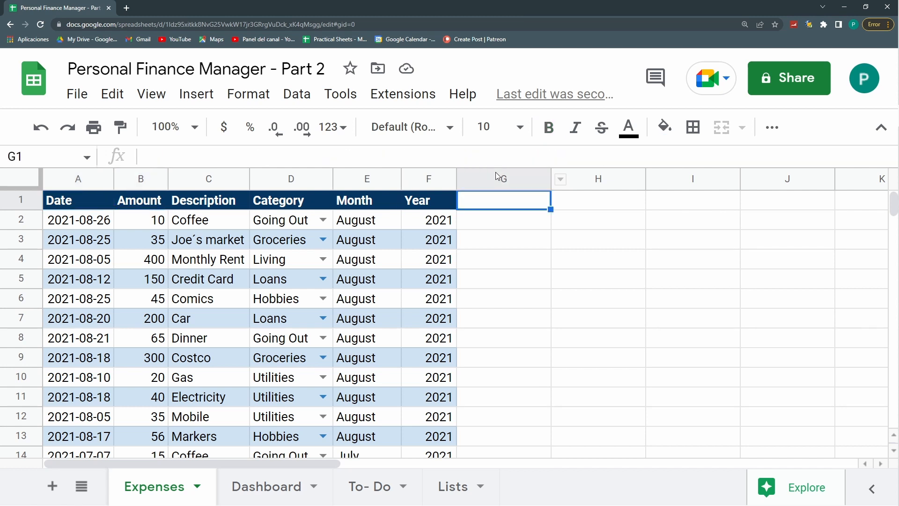
key("Left")
Step: Delete the empty columns G through Z from the Expenses sheet
left_click(496, 178)
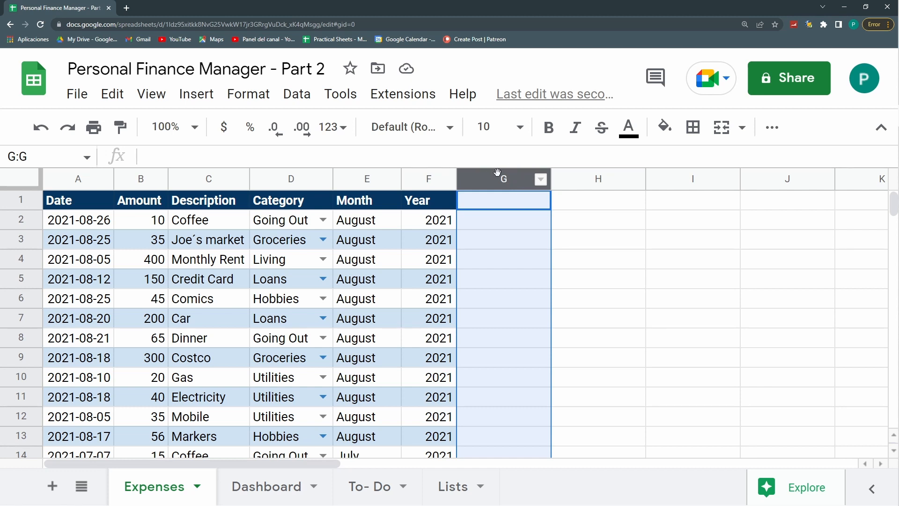
key("ctrl+shift+Right")
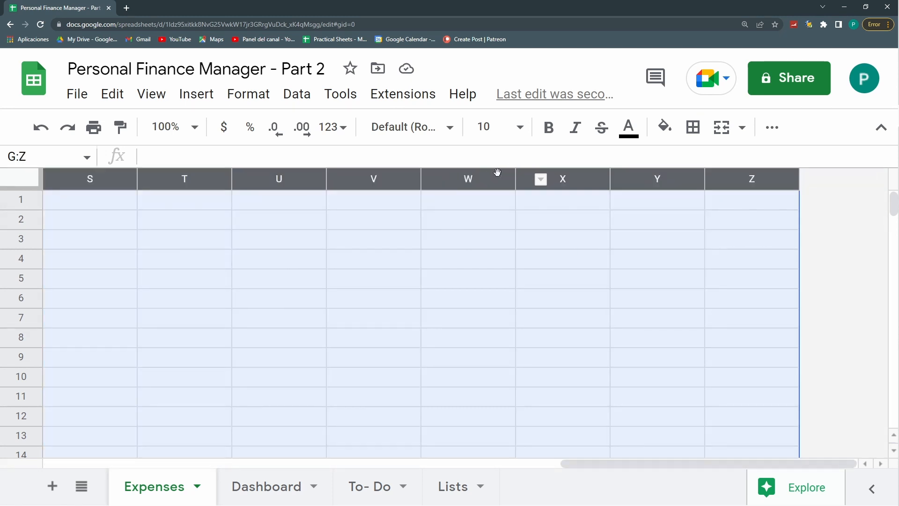
key("ctrl+alt+minus")
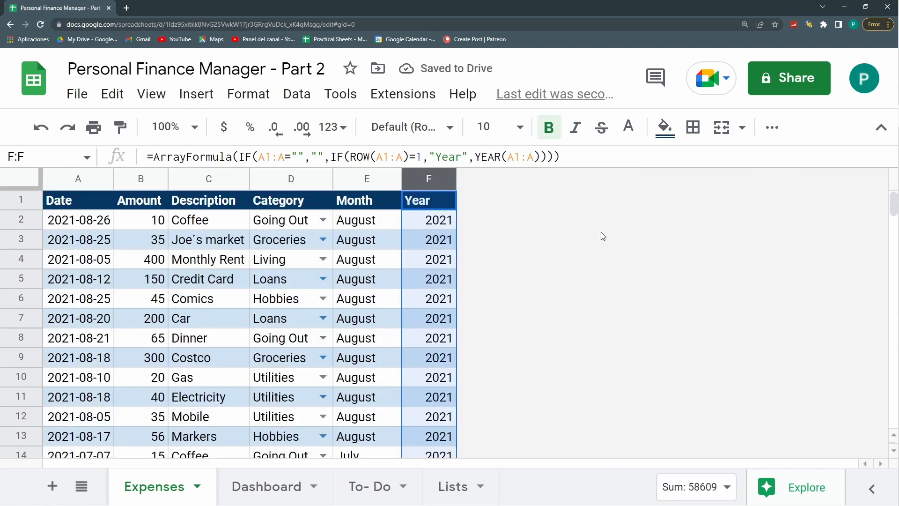
Step: Narrow the empty column K on the Dashboard sheet
left_click(292, 489)
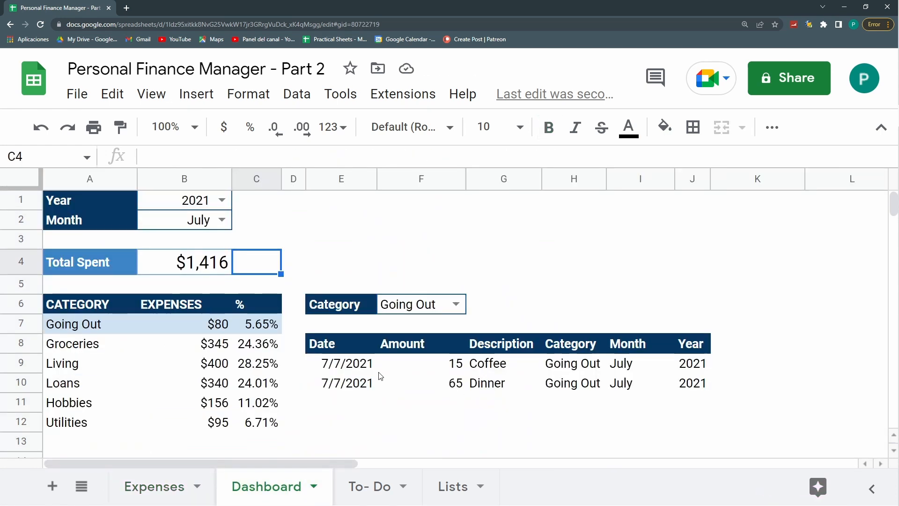
left_click_drag(804, 181, 728, 184)
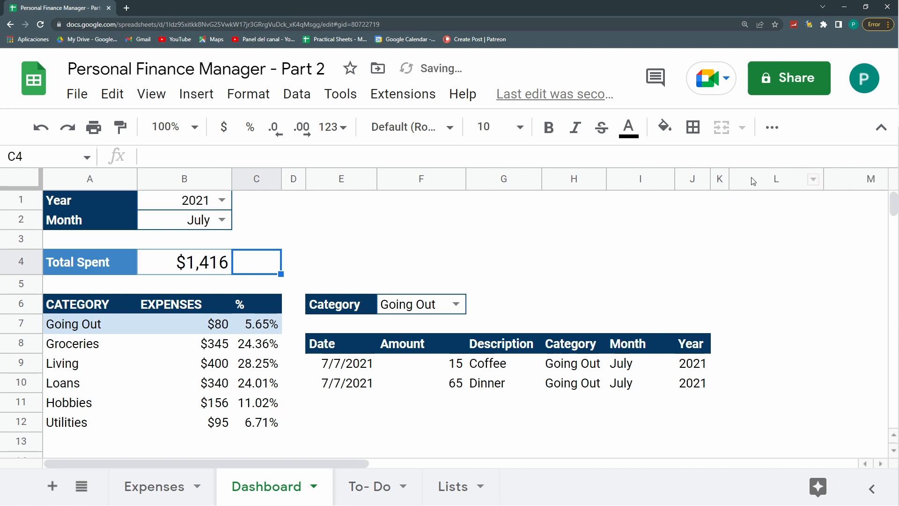
Step: Delete the empty columns L through Z from the Dashboard sheet
left_click(769, 181)
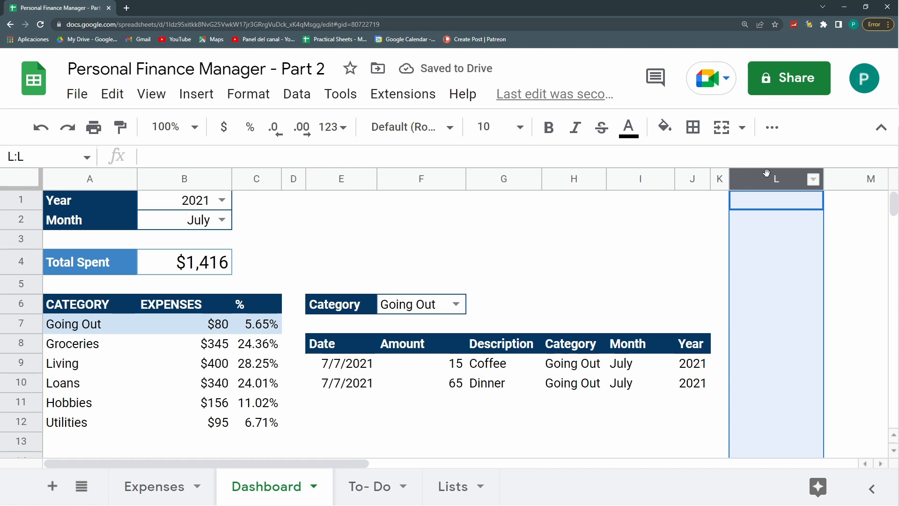
key("ctrl+shift+Right")
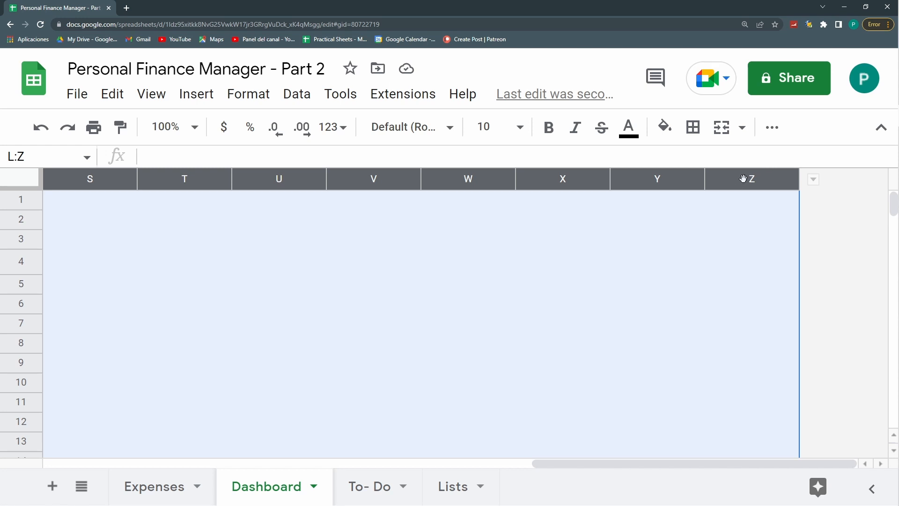
right_click(745, 178)
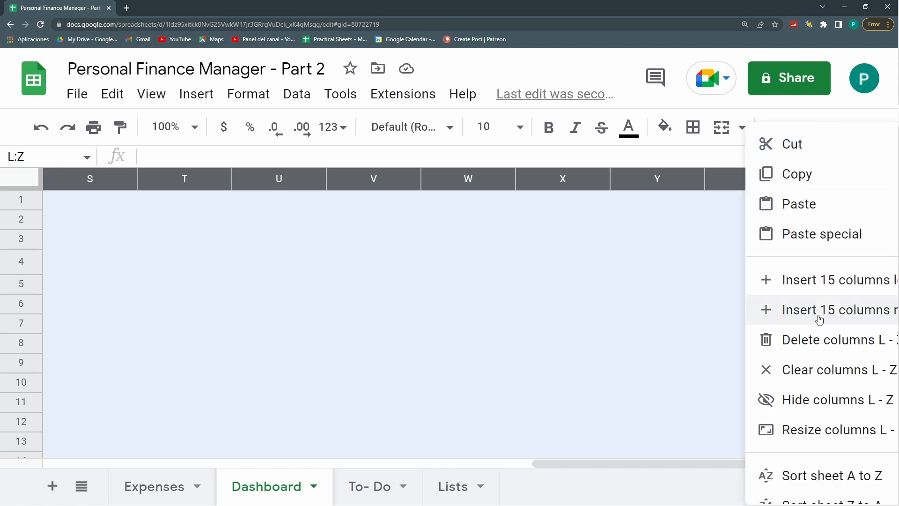
left_click(825, 339)
left_click(524, 289)
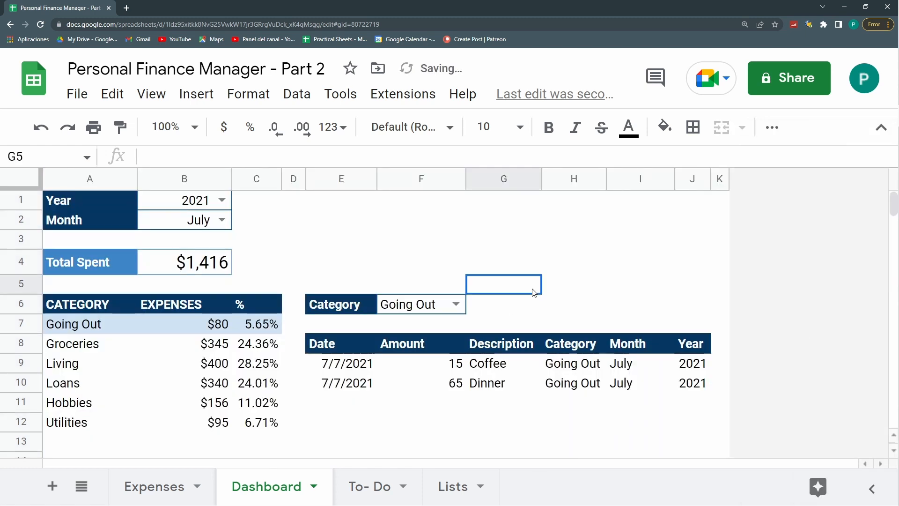
Step: Delete the empty rows 14 through 1001 below the tables on the Dashboard sheet
scroll(121, 355, "down", 2)
left_click(23, 357)
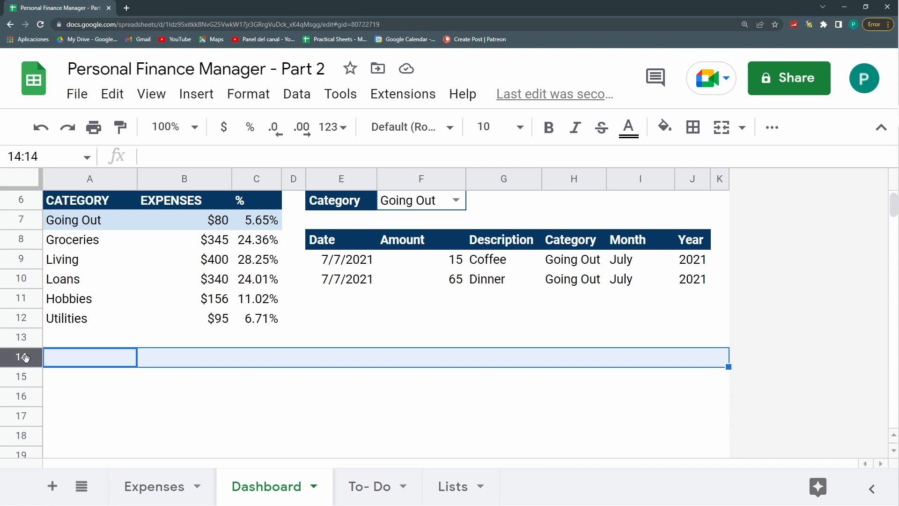
key("ctrl+shift+Down")
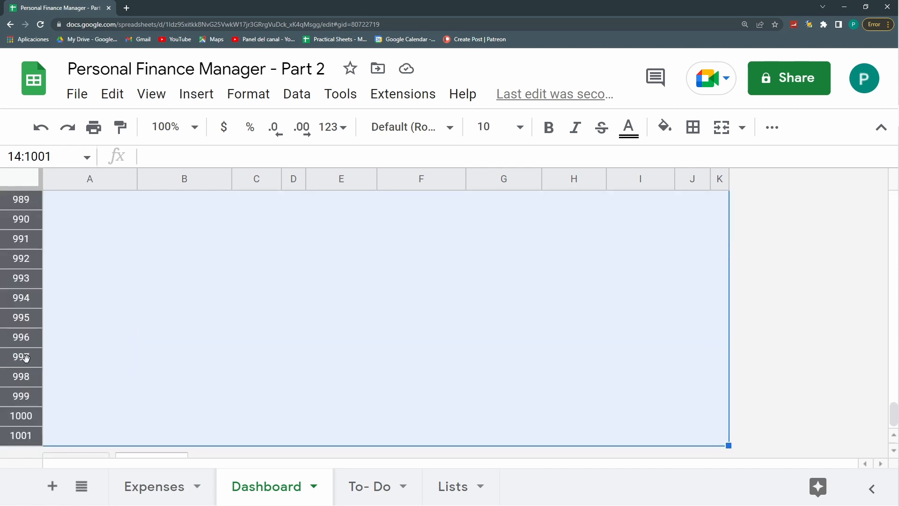
right_click(27, 357)
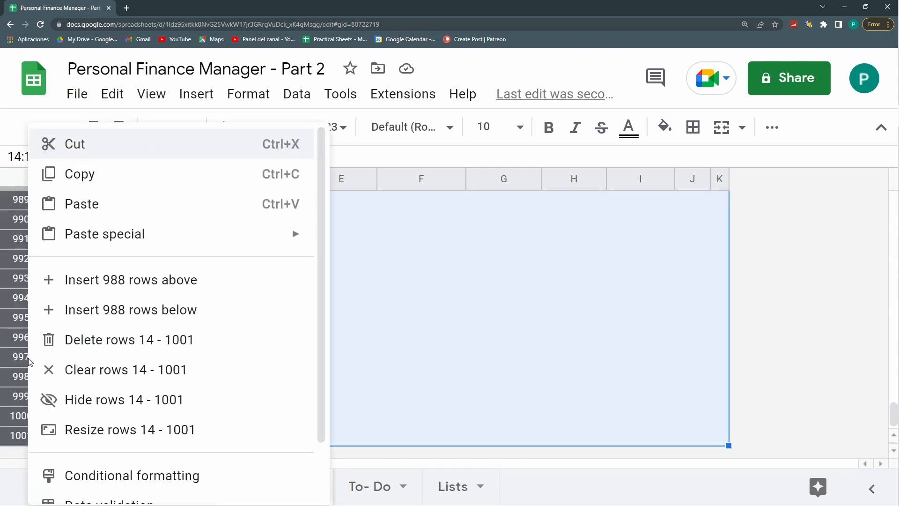
left_click(89, 341)
scroll(246, 361, "up", 2)
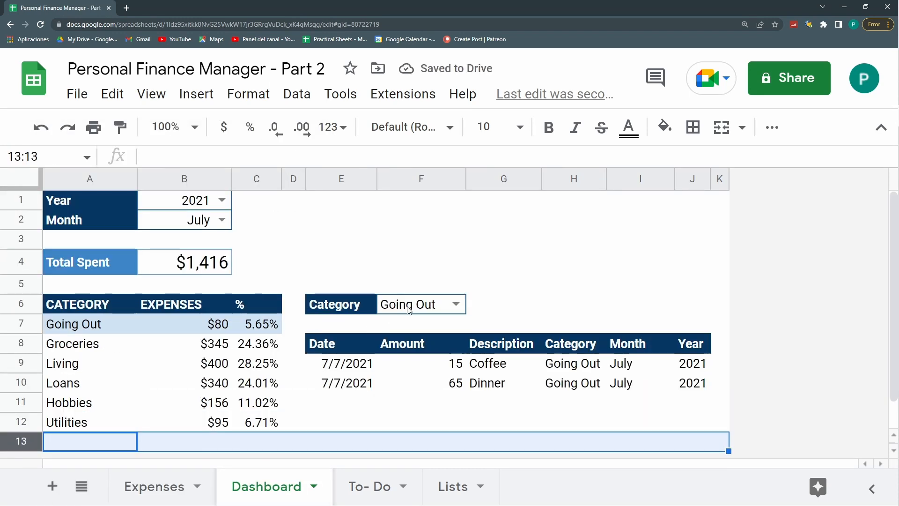
left_click(404, 271)
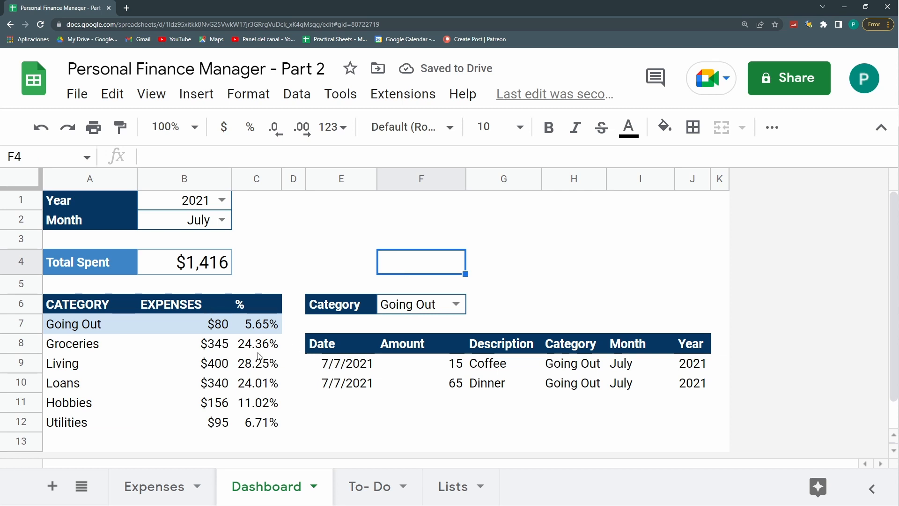
Step: Narrow the empty spacer column D between the two tables on the Dashboard sheet
scroll(150, 352, "down", 2)
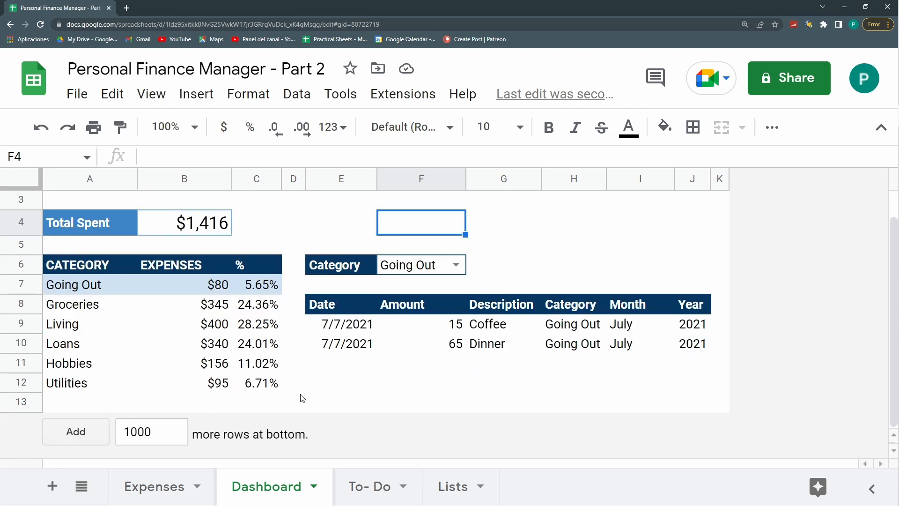
left_click(74, 287)
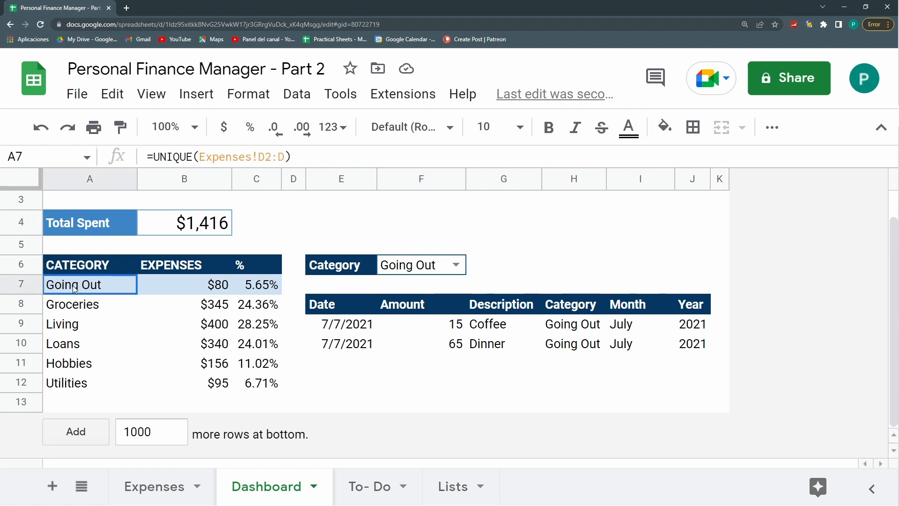
left_click(71, 405)
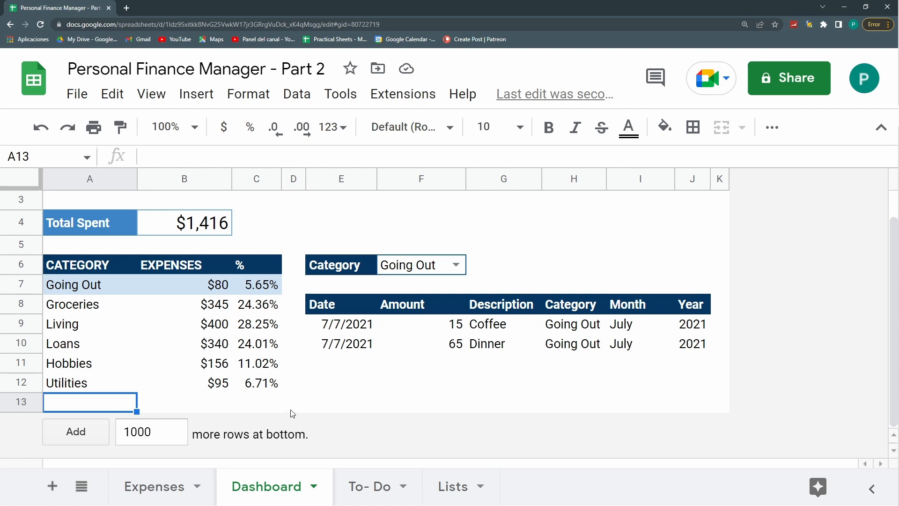
scroll(290, 415, "up", 1)
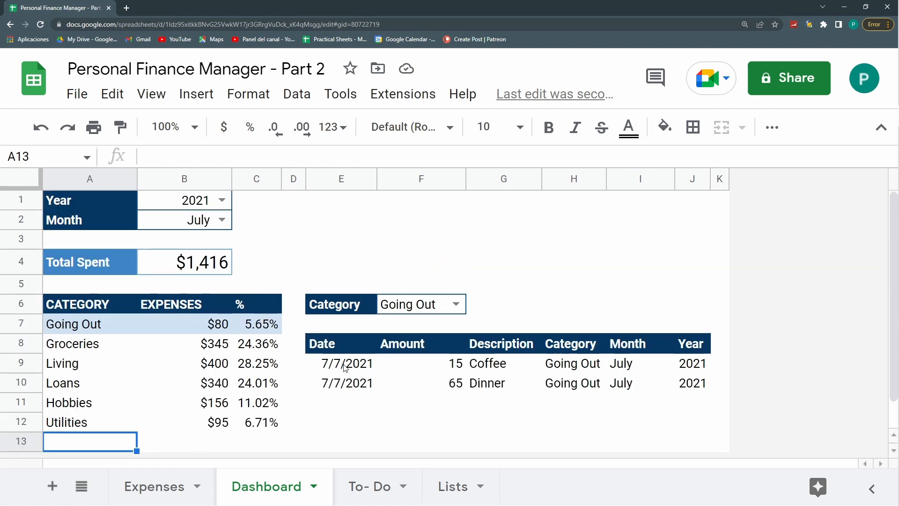
left_click_drag(305, 177, 299, 177)
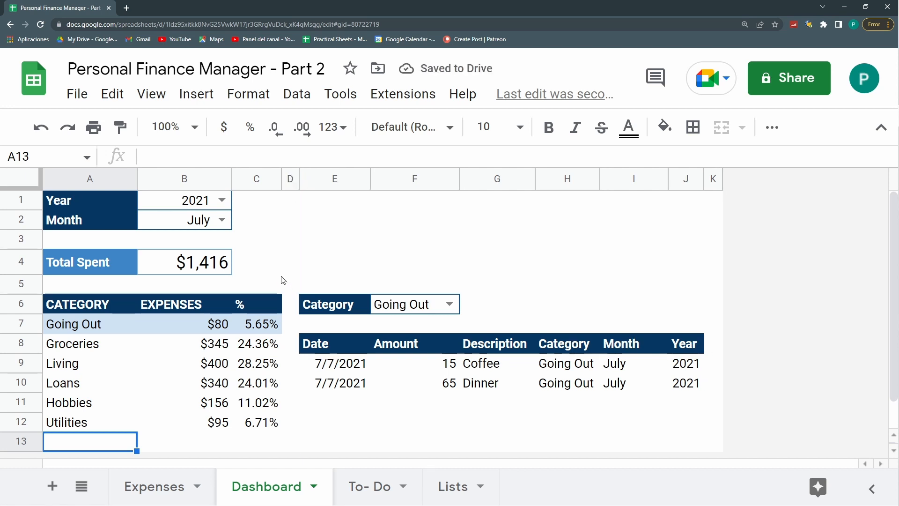
Step: Open the To-Do sheet and widen column A so the task names in A1:A5 fit
left_click(480, 492)
left_click(376, 489)
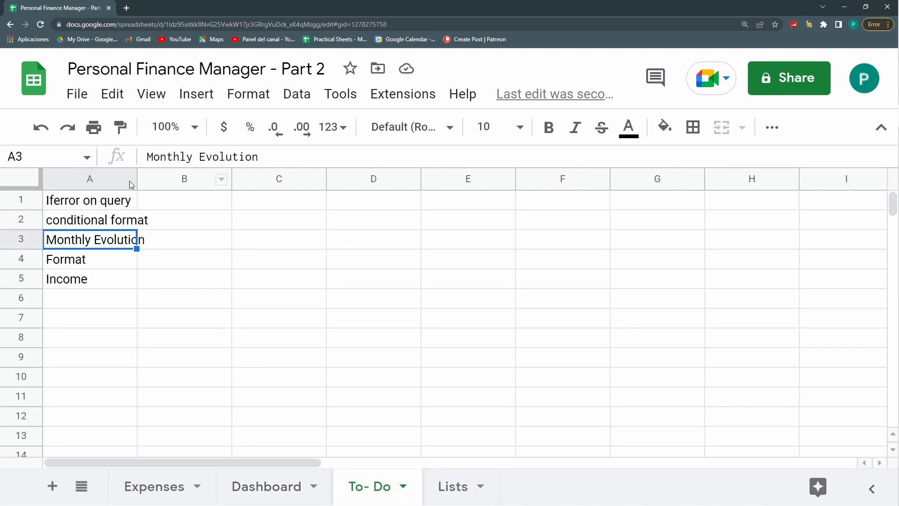
left_click_drag(136, 178, 162, 178)
left_click(135, 208)
left_click_drag(135, 208, 141, 284)
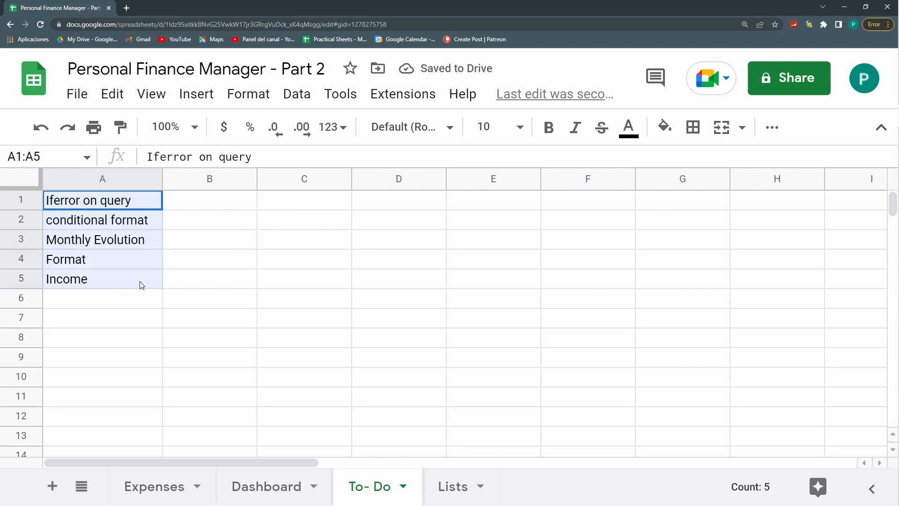
Step: Add checkboxes in B1:B5 beside the five to-do items
left_click(171, 197)
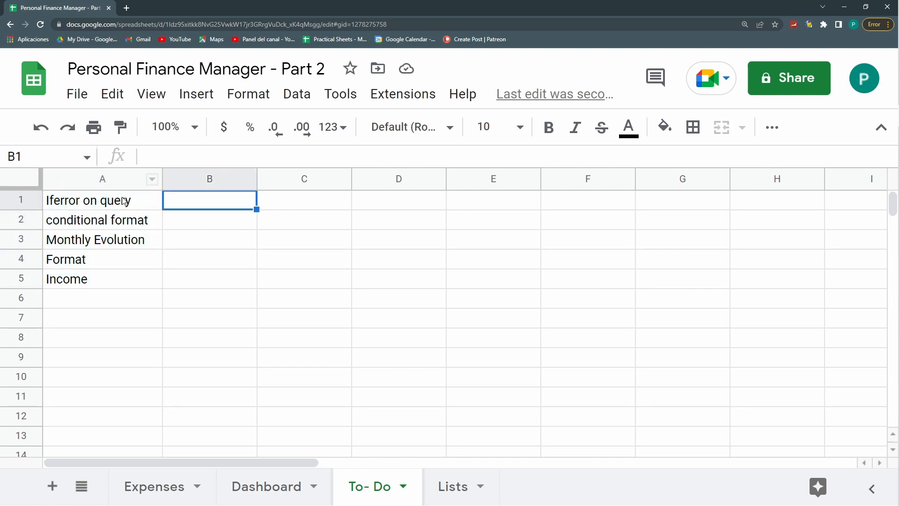
left_click(170, 216)
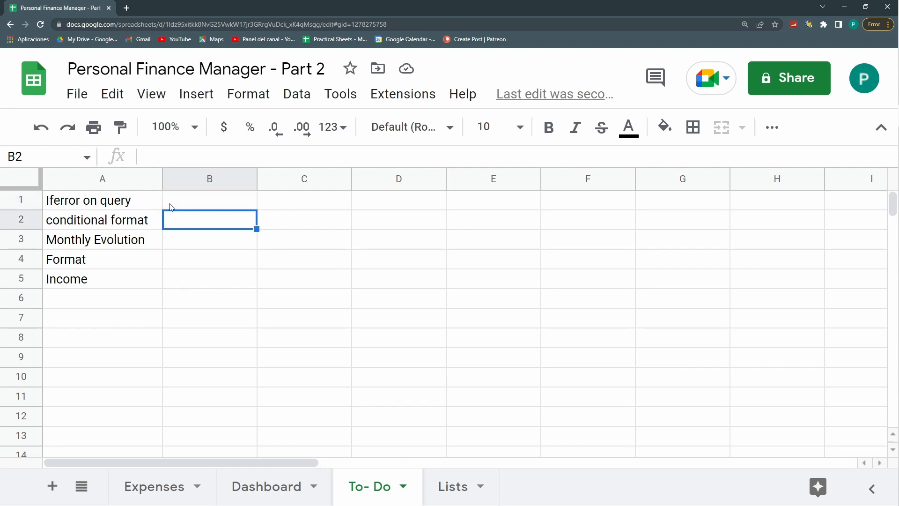
left_click(171, 257)
key("ctrl+z")
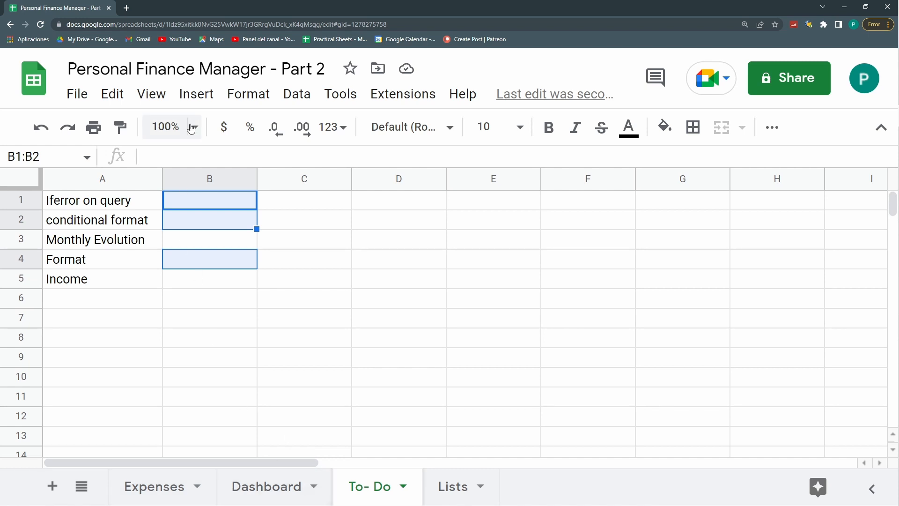
left_click(196, 94)
scroll(289, 374, "down", 2)
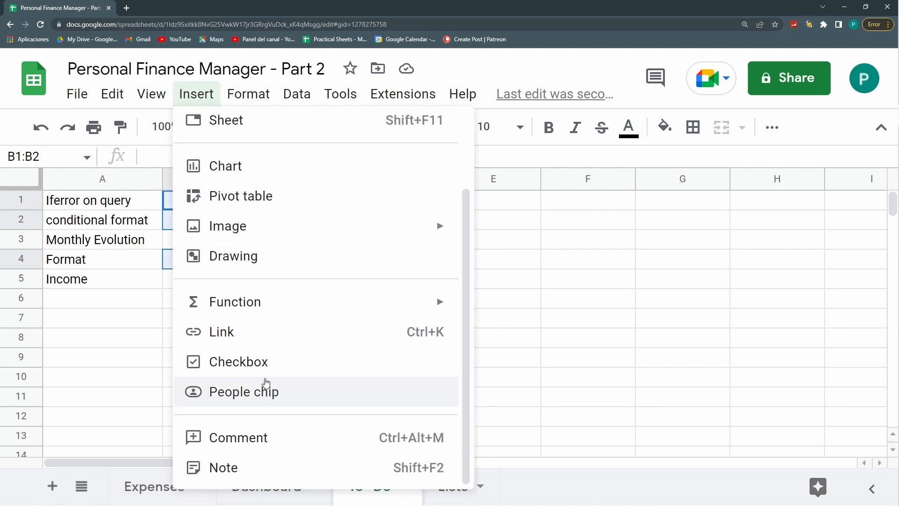
left_click(241, 361)
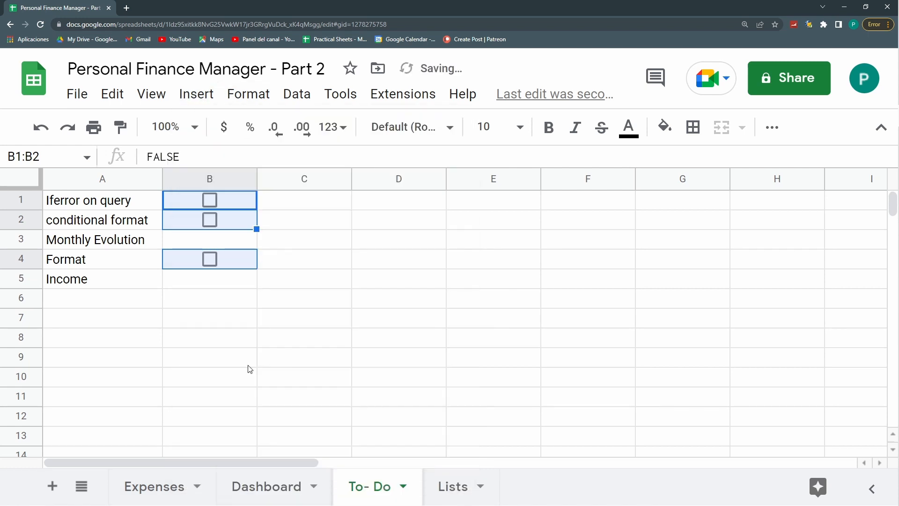
left_click(236, 225)
left_click_drag(256, 230, 257, 279)
Step: Tick the checkboxes for Iferror on query, conditional format and Format in B1, B2 and B4
left_click_drag(241, 202, 240, 221)
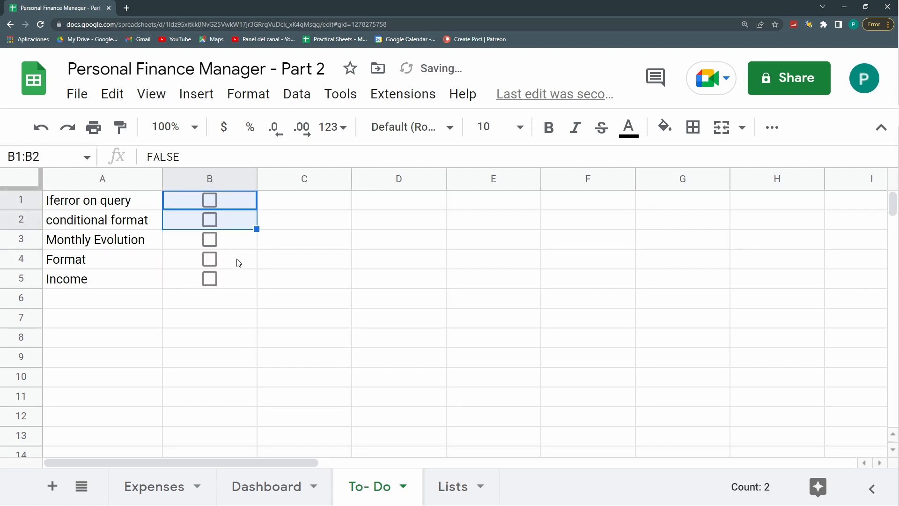
left_click(237, 261, "ctrl")
key("space")
left_click(272, 244)
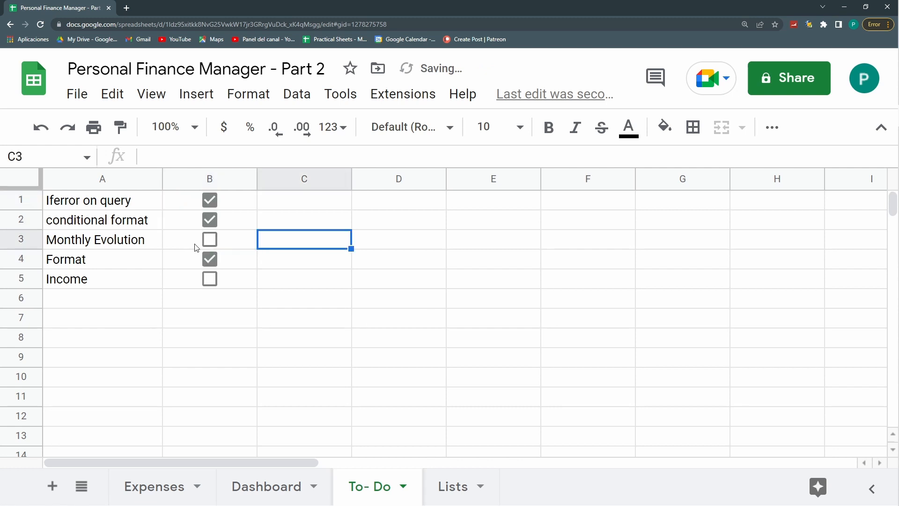
left_click(135, 244)
left_click(151, 286)
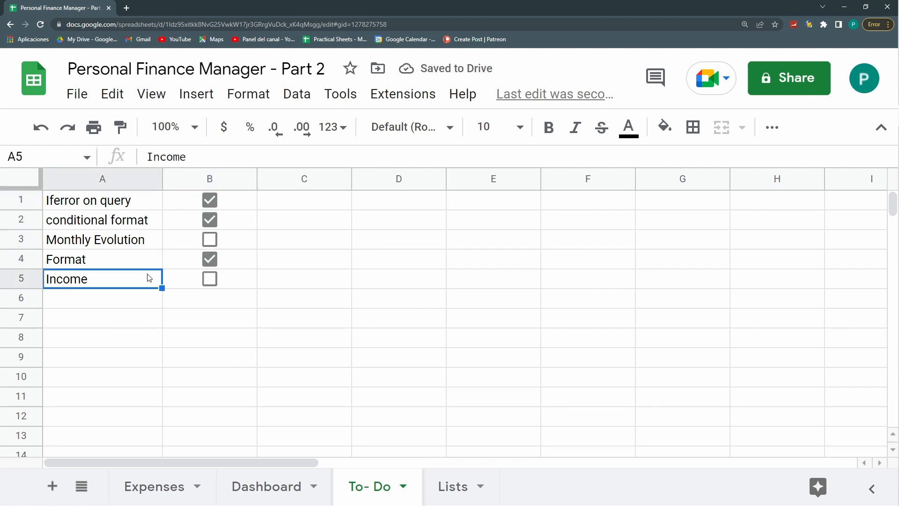
Step: Return to the Dashboard sheet
left_click(173, 487)
left_click(243, 490)
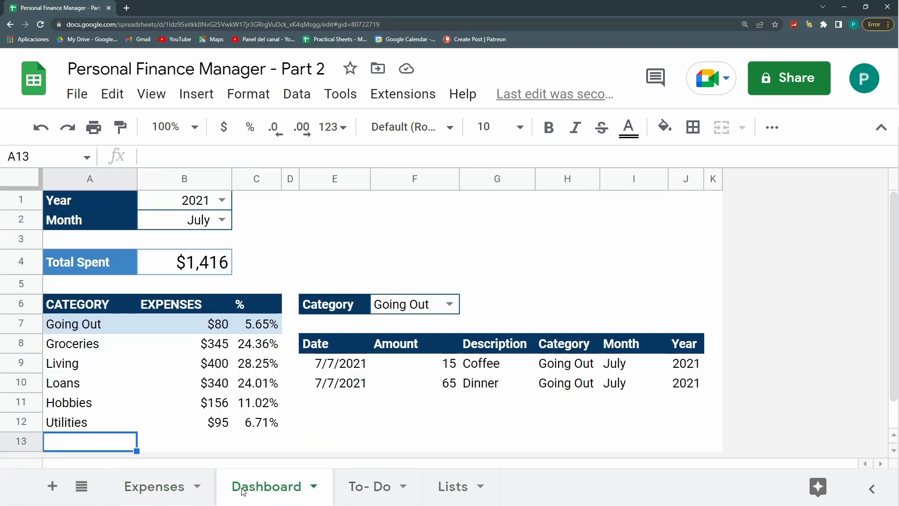